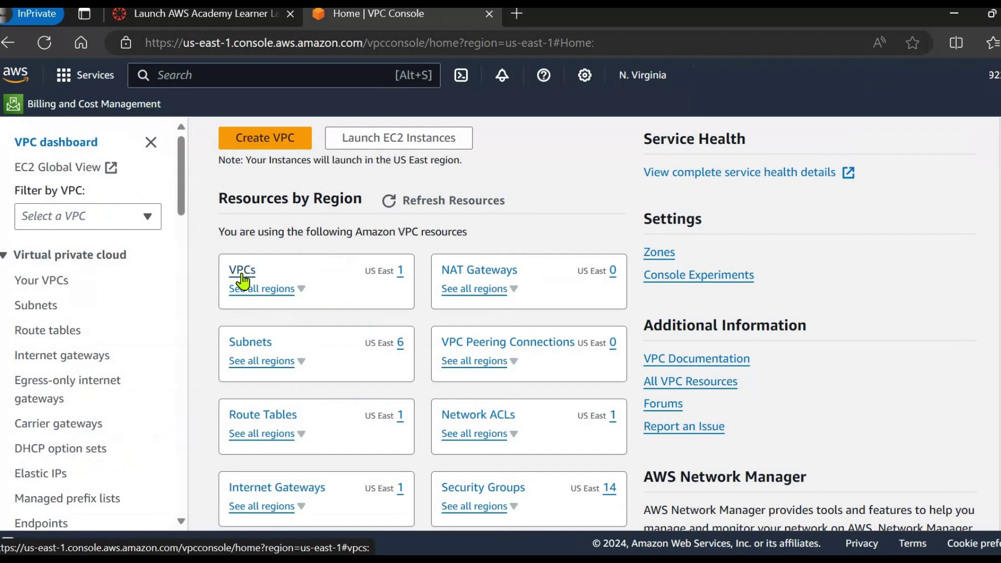
# Step: Review the VPC list and the internet gateways list for the N. Virginia region
pyautogui.click(242, 275)
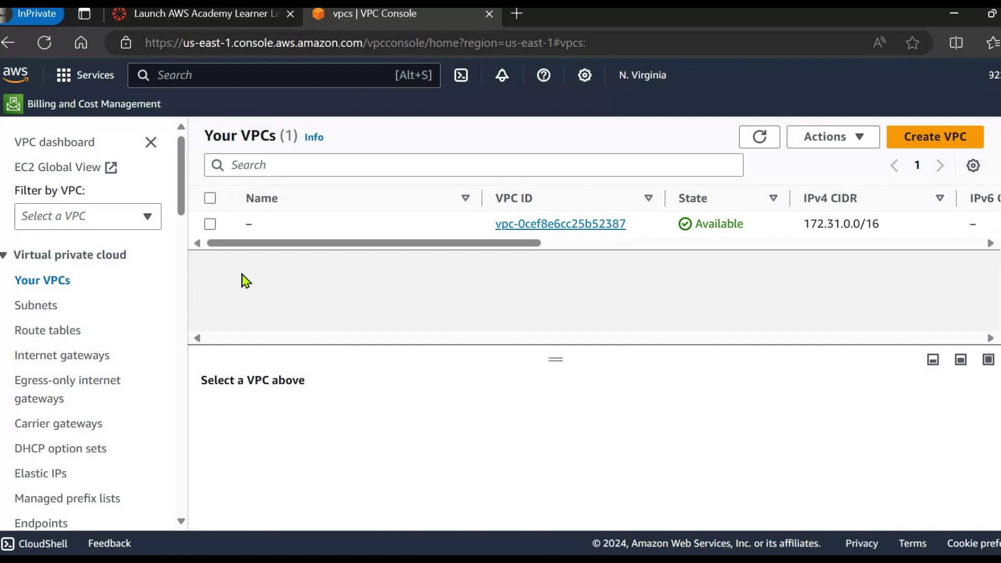
pyautogui.hscroll(10, 284, 273)
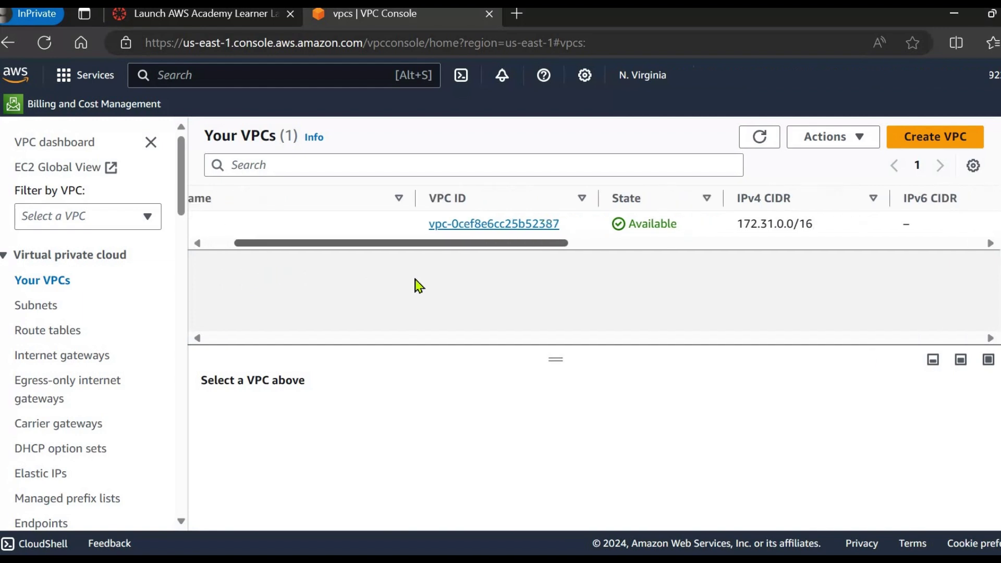
pyautogui.hscroll(-10, 215, 263)
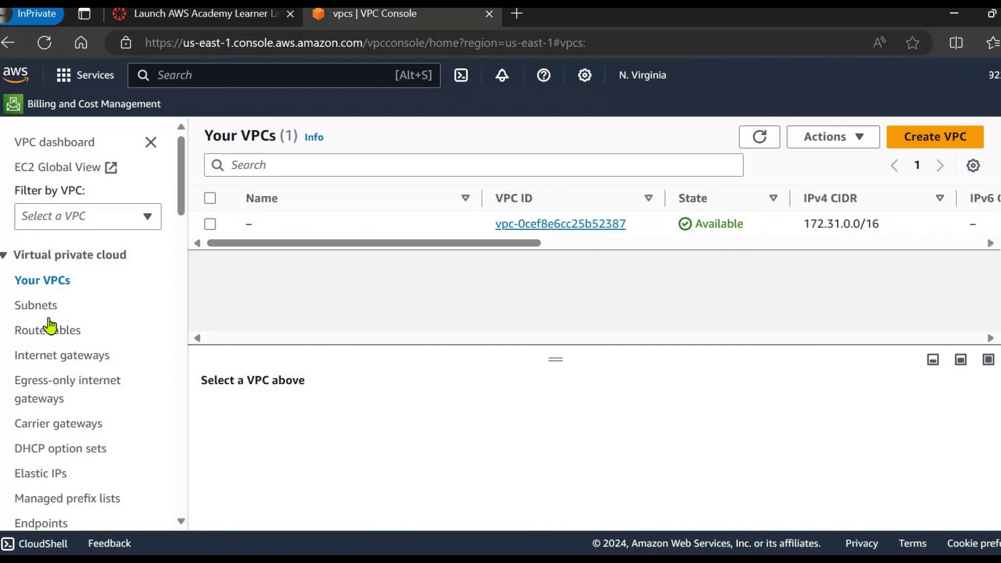
pyautogui.click(63, 358)
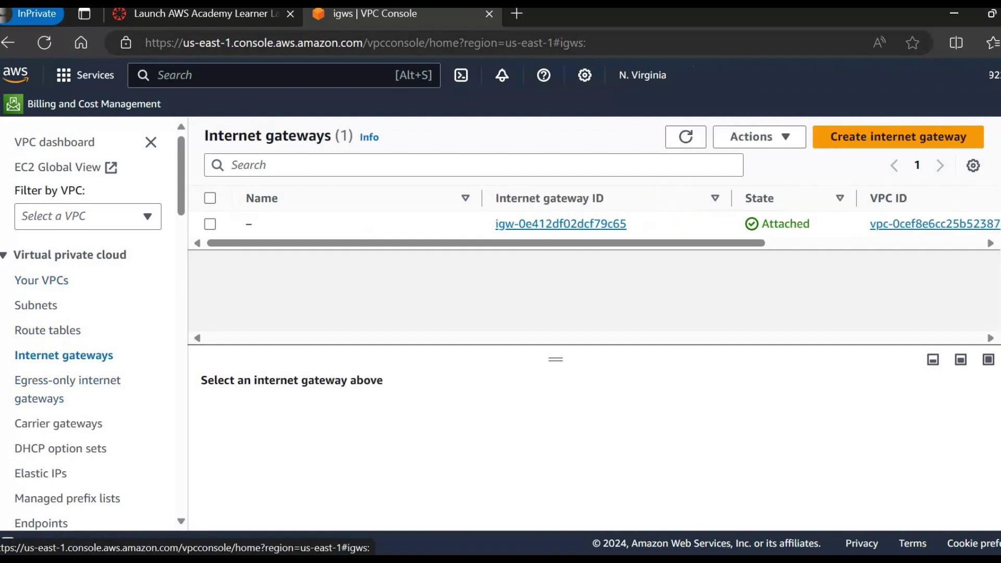
pyautogui.hscroll(5, 459, 256)
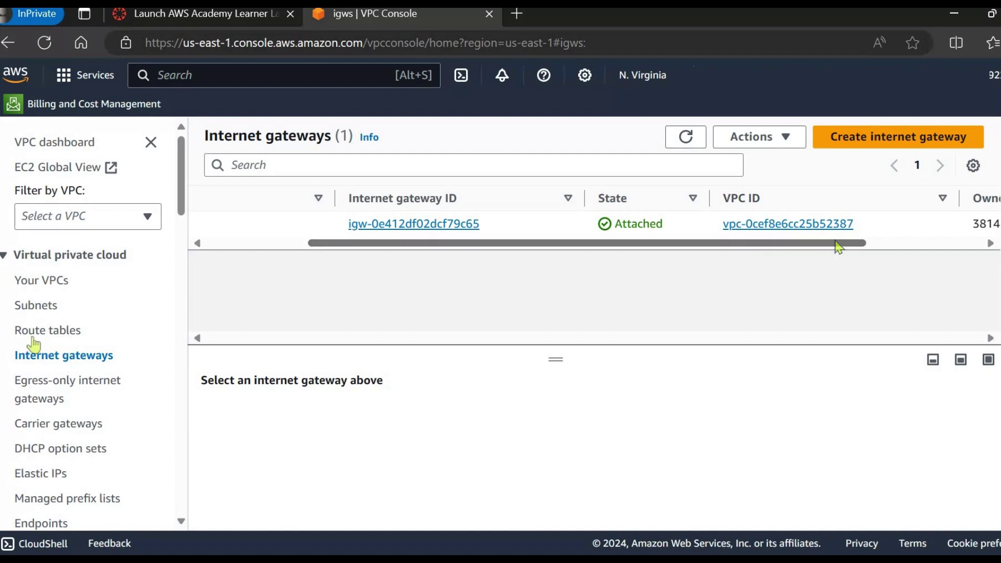
# Step: Look through the columns of the route tables list, including the subnet associations and VPC
pyautogui.click(71, 331)
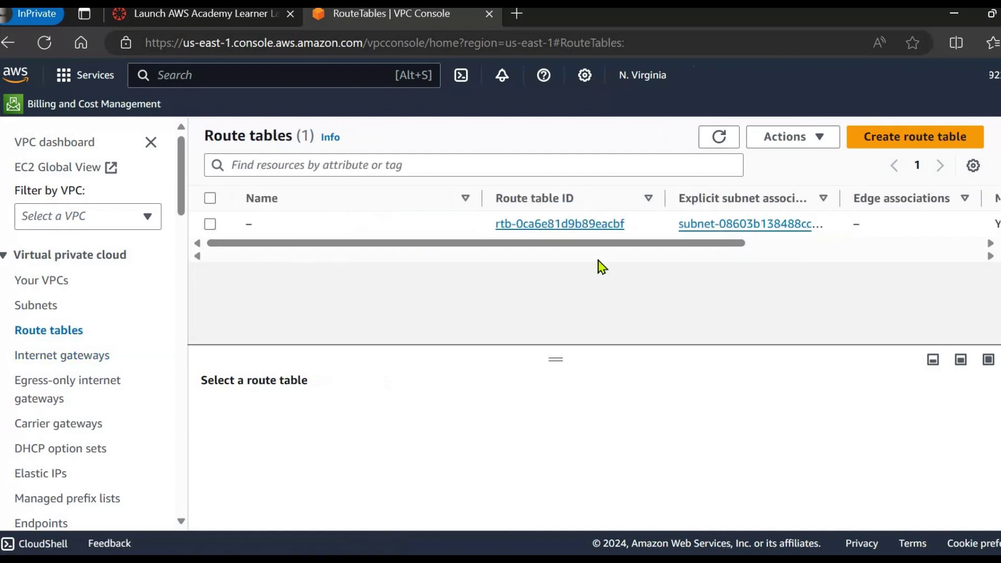
pyautogui.moveTo(615, 247); pyautogui.dragTo(687, 238)
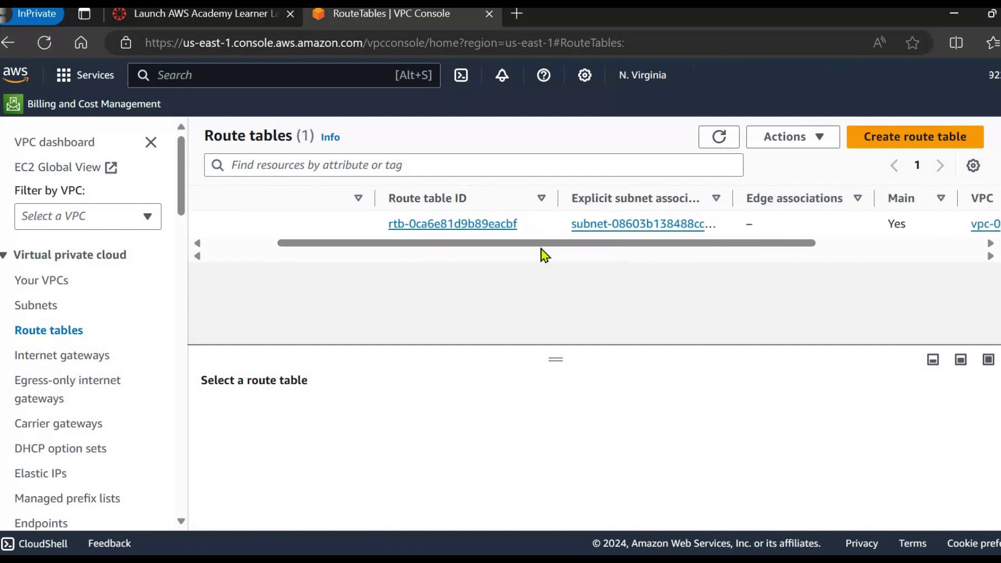
pyautogui.moveTo(616, 245); pyautogui.dragTo(419, 278)
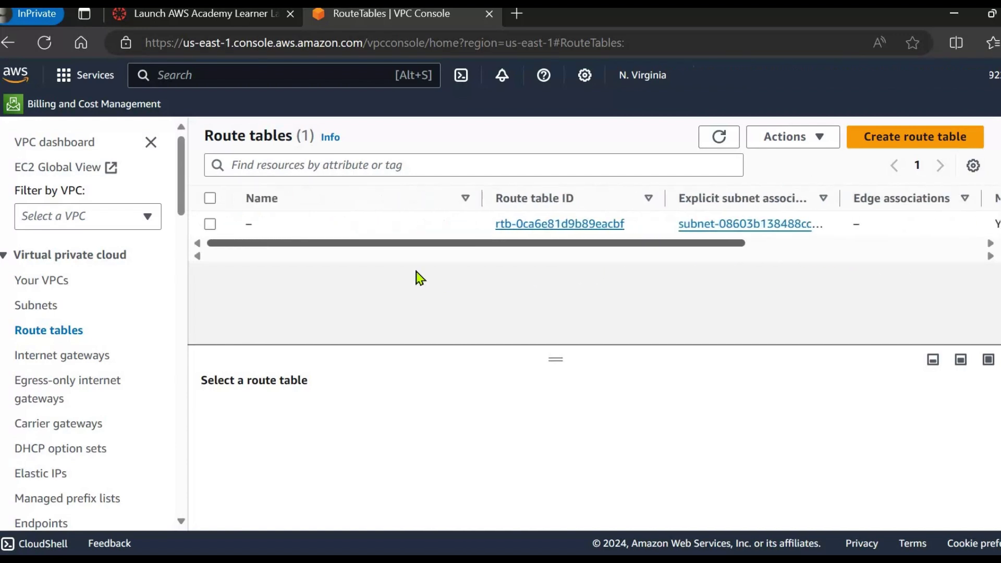
# Step: Open the existing route table's routes for editing, inspect their destinations and targets, and leave without making changes
pyautogui.click(210, 224)
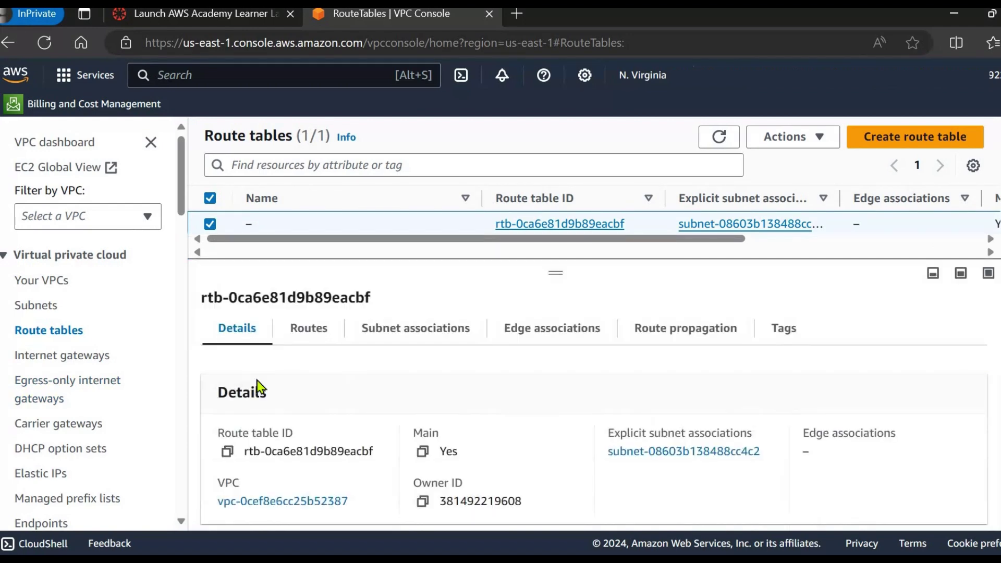
pyautogui.click(298, 339)
pyautogui.click(935, 375)
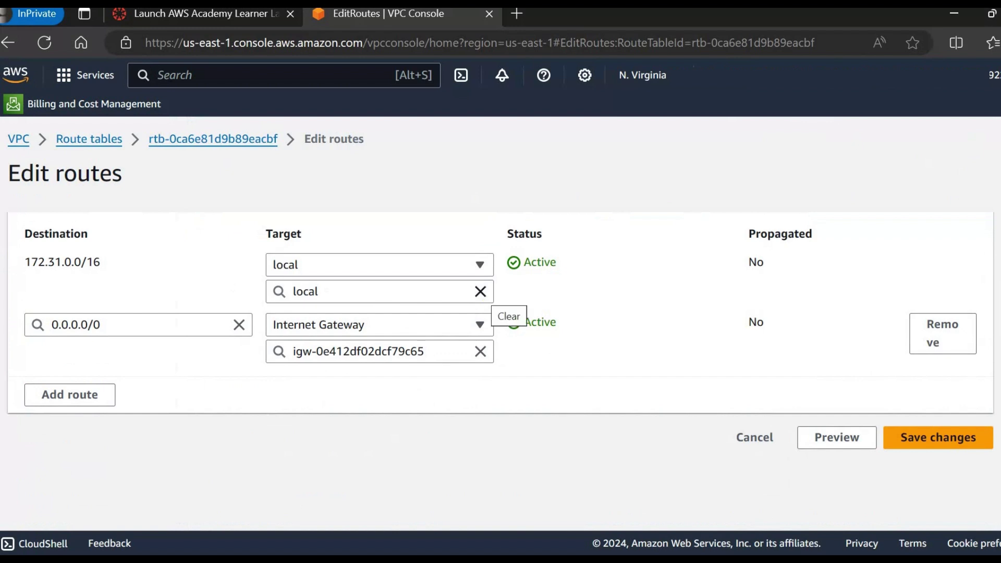
pyautogui.tripleClick(16, 270)
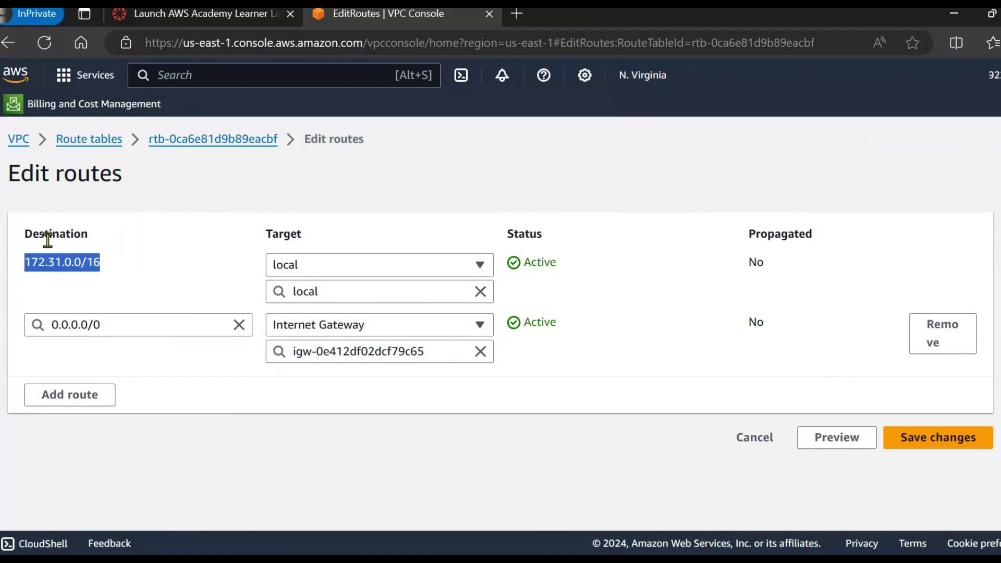
pyautogui.click(611, 299)
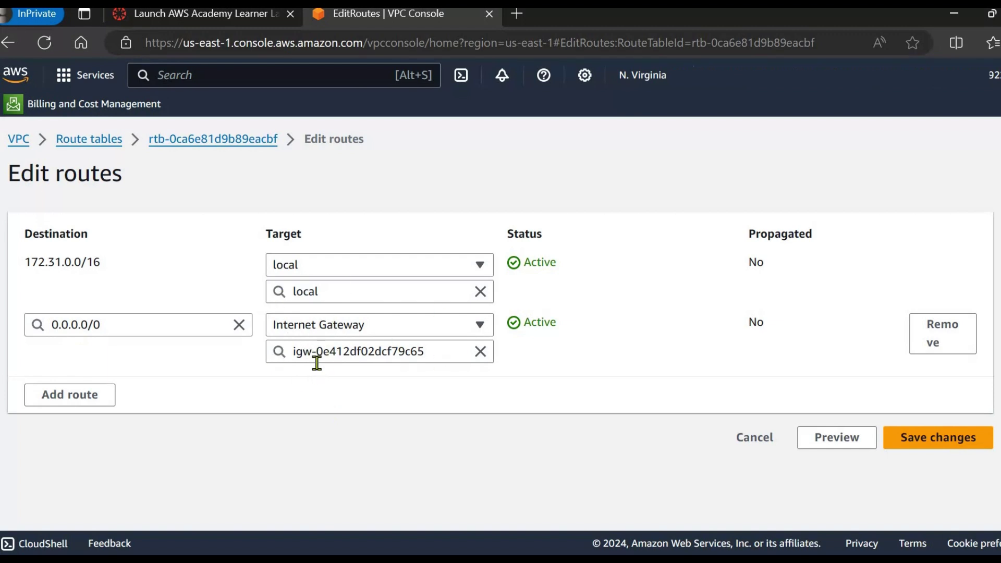
pyautogui.click(941, 441)
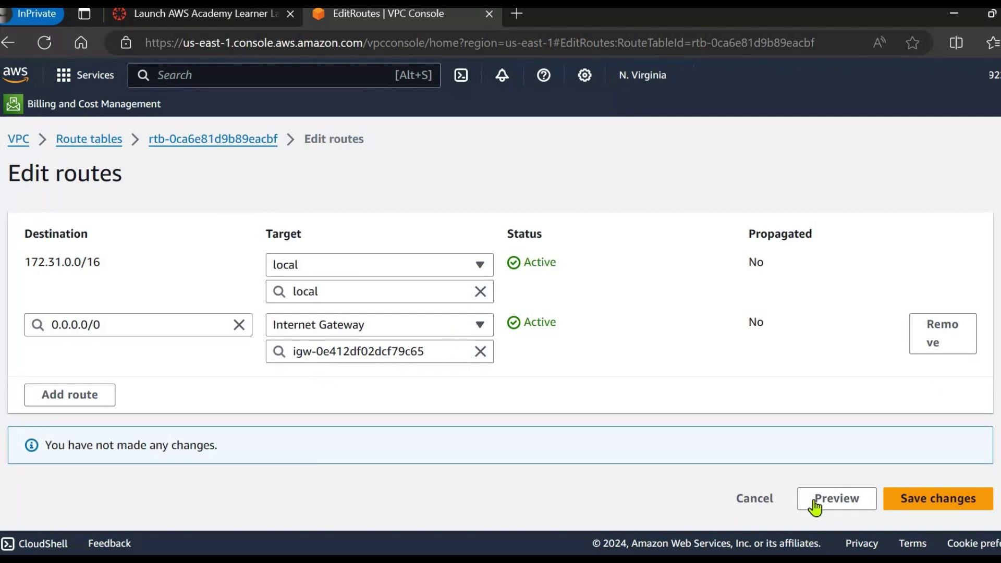
pyautogui.click(747, 501)
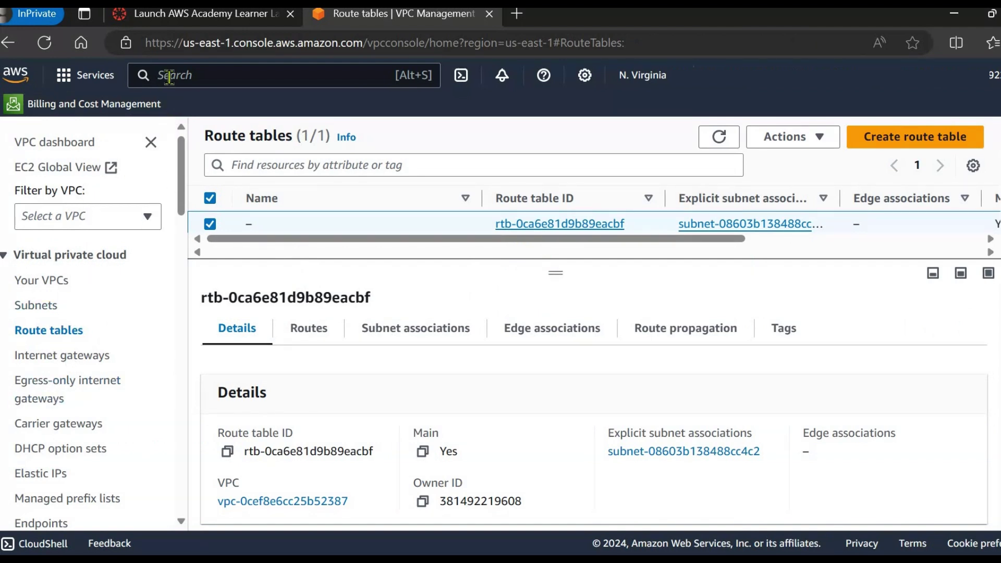
# Step: Start creating a new security group and look over its inbound and outbound rule sections
pyautogui.scroll(-6, 94, 253)
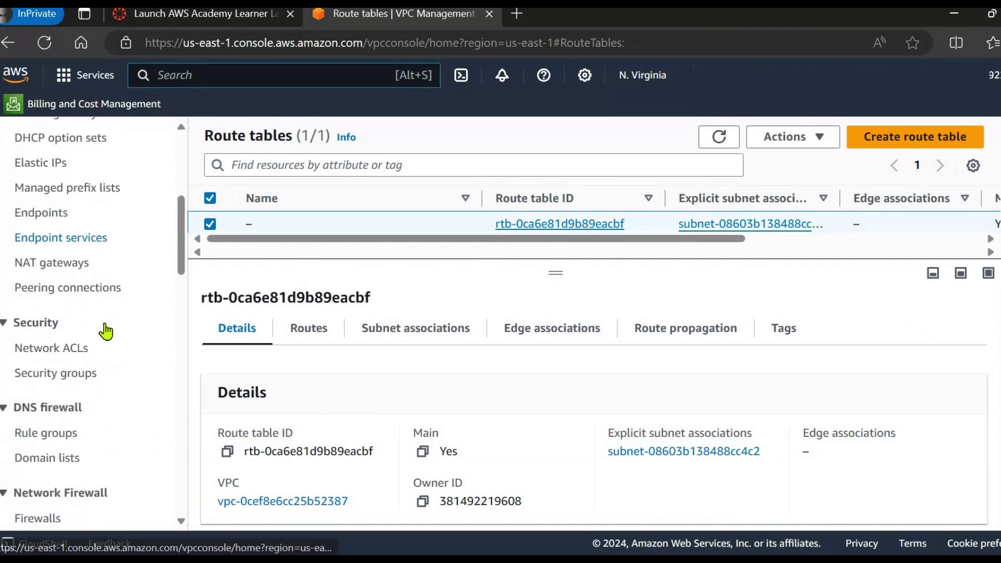
pyautogui.click(57, 373)
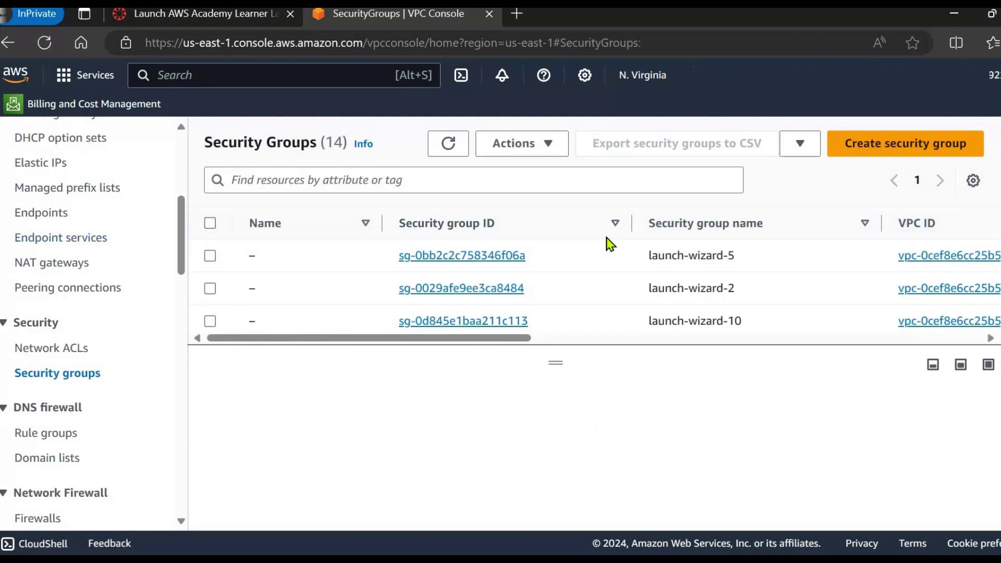
pyautogui.click(882, 150)
pyautogui.scroll(-9, 418, 283)
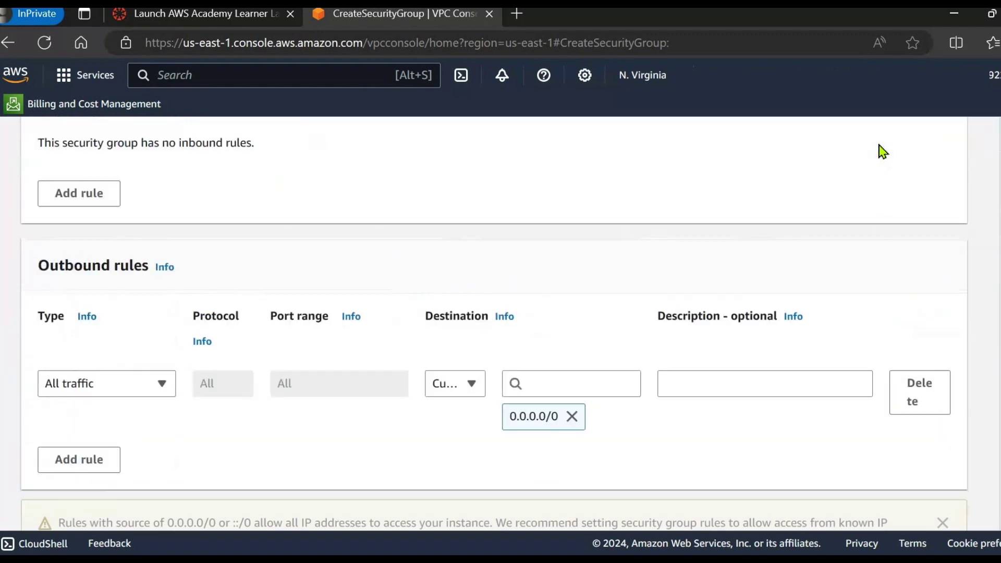
pyautogui.scroll(3, 186, 234)
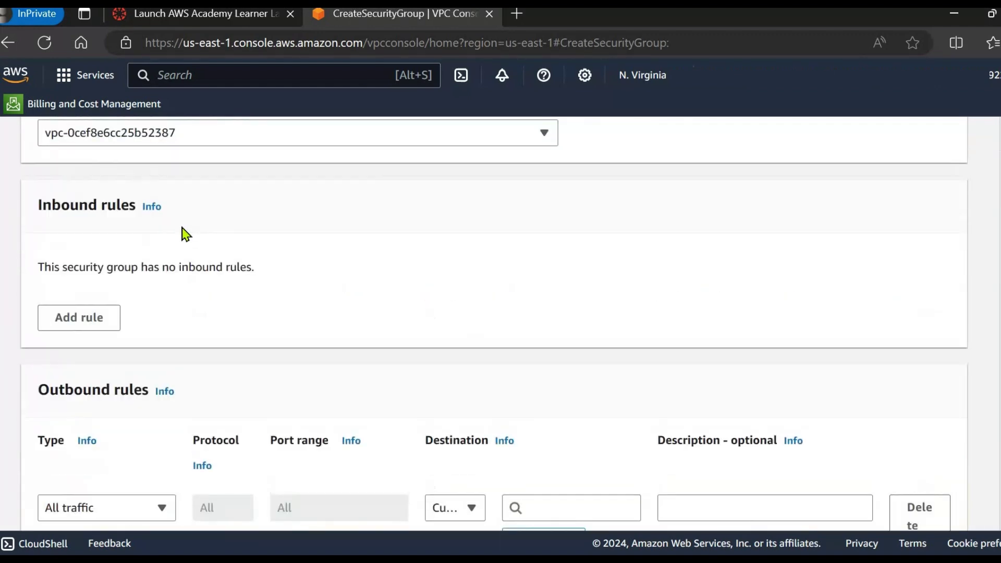
pyautogui.scroll(5, 183, 233)
# Step: Name the new security group SG-ALB and copy the same text into its description
pyautogui.click(157, 339)
pyautogui.write('SG-AL')
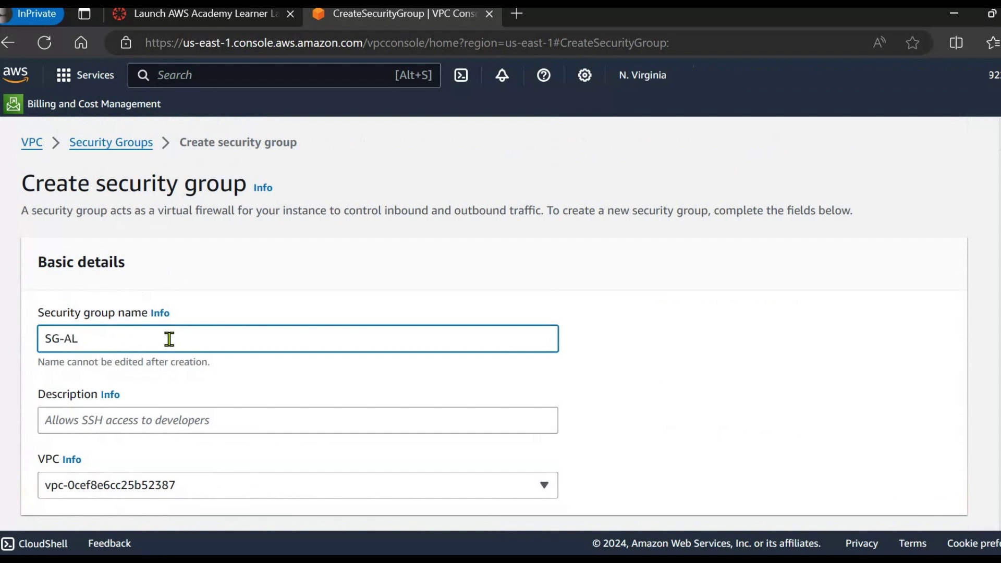
pyautogui.scroll(-1, 189, 324)
pyautogui.moveTo(101, 276); pyautogui.dragTo(43, 280)
pyautogui.hotkey('ctrl', 'c')
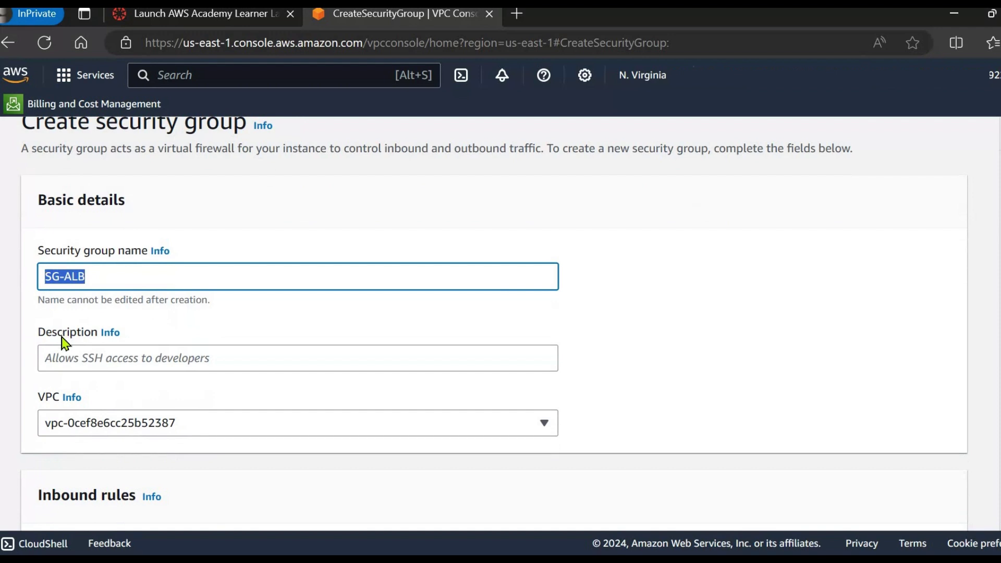
pyautogui.scroll(-1, 64, 343)
pyautogui.click(57, 298)
pyautogui.hotkey('ctrl', 'v')
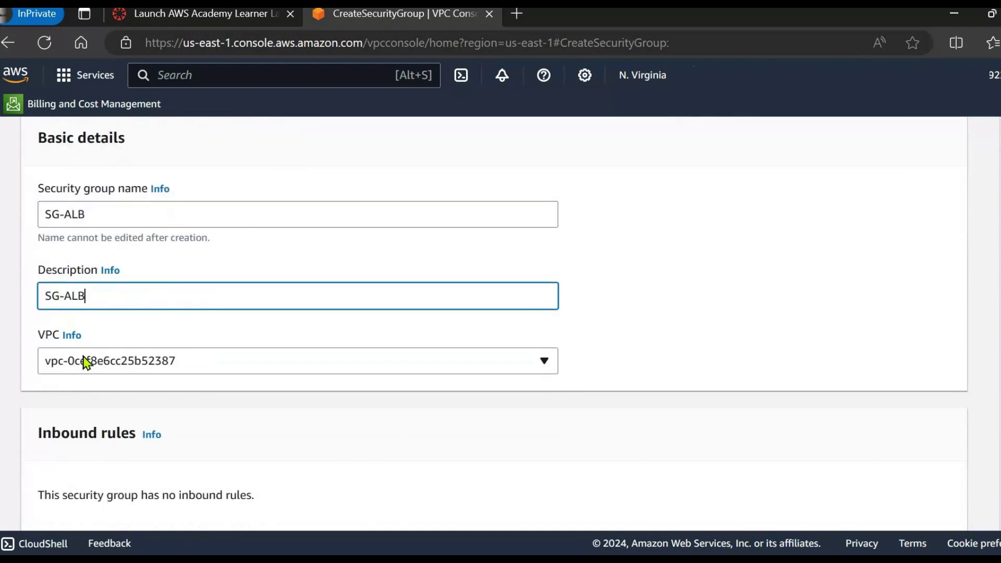
# Step: Add a tag to the security group with key Name and value SG-ALB
pyautogui.scroll(-1, 85, 360)
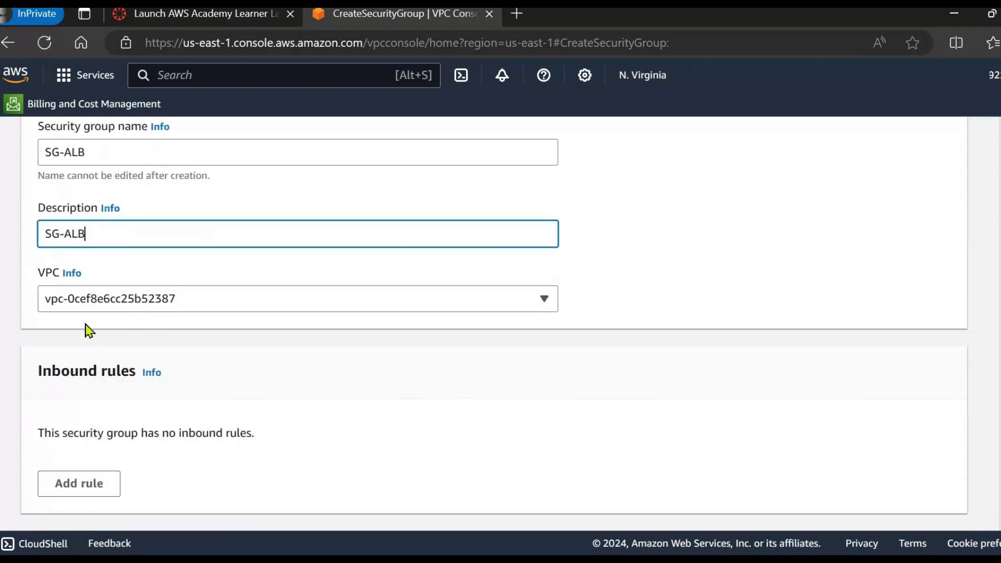
pyautogui.scroll(-2, 150, 386)
pyautogui.scroll(-7, 156, 386)
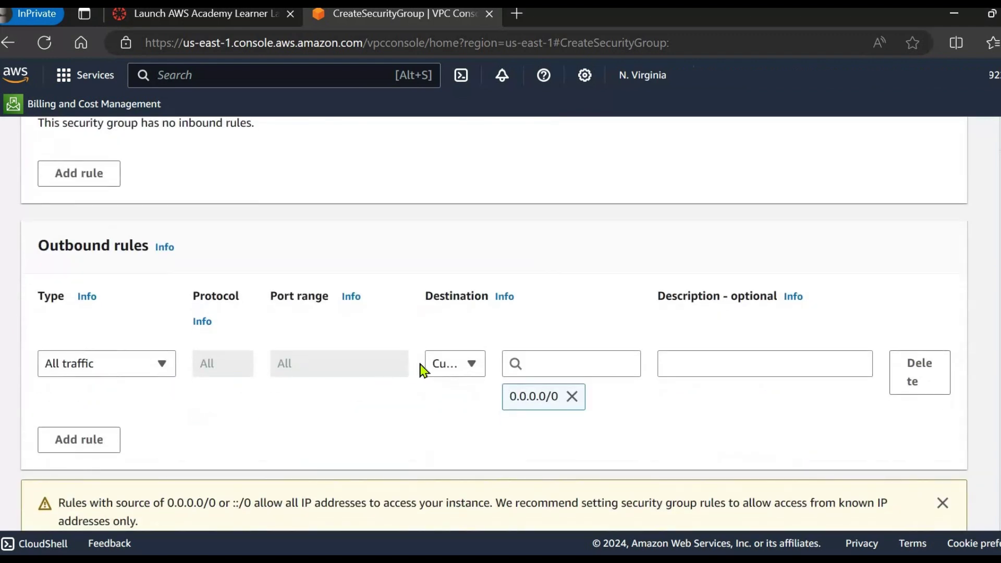
pyautogui.click(90, 429)
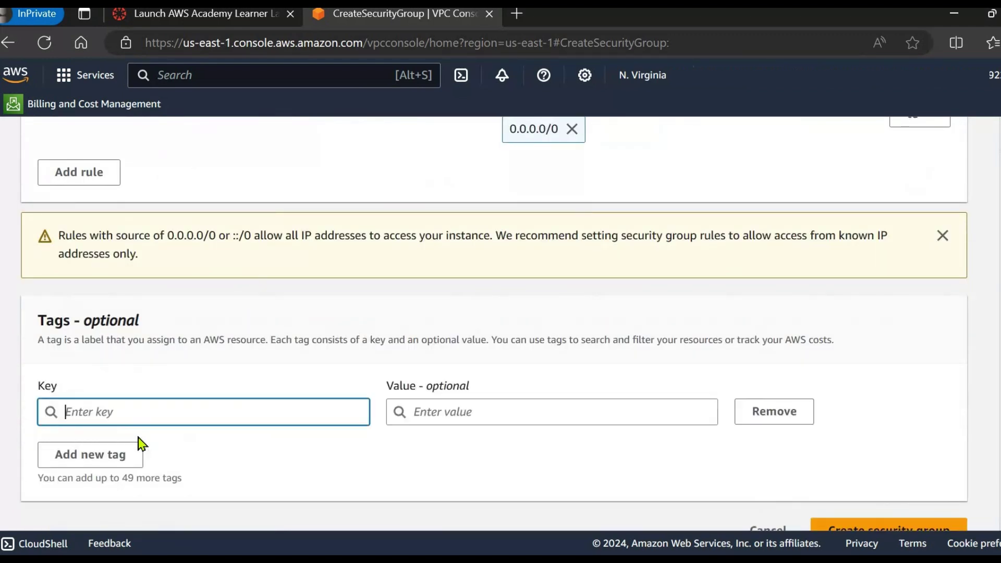
pyautogui.write('Name')
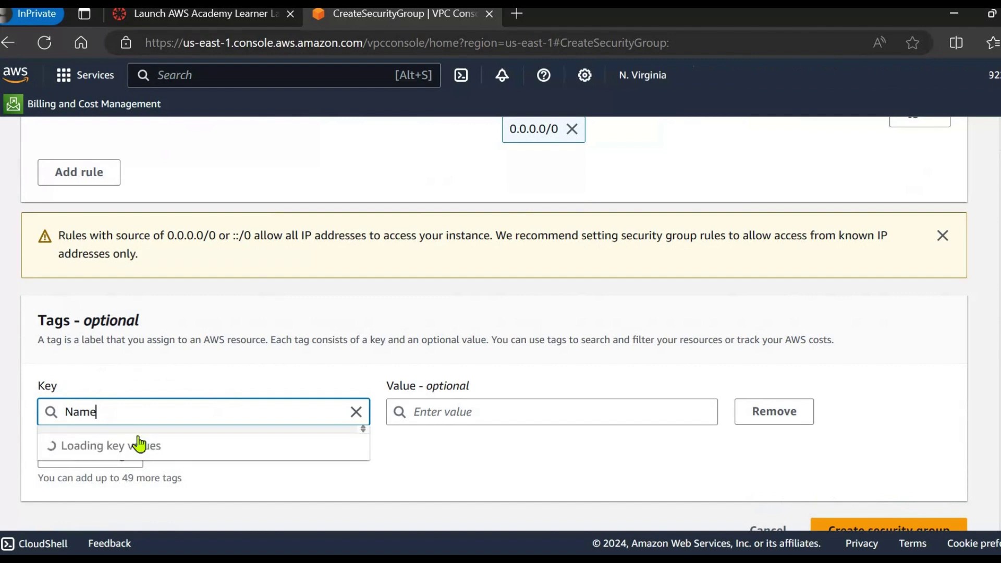
pyautogui.click(465, 410)
pyautogui.write('SG-ALB')
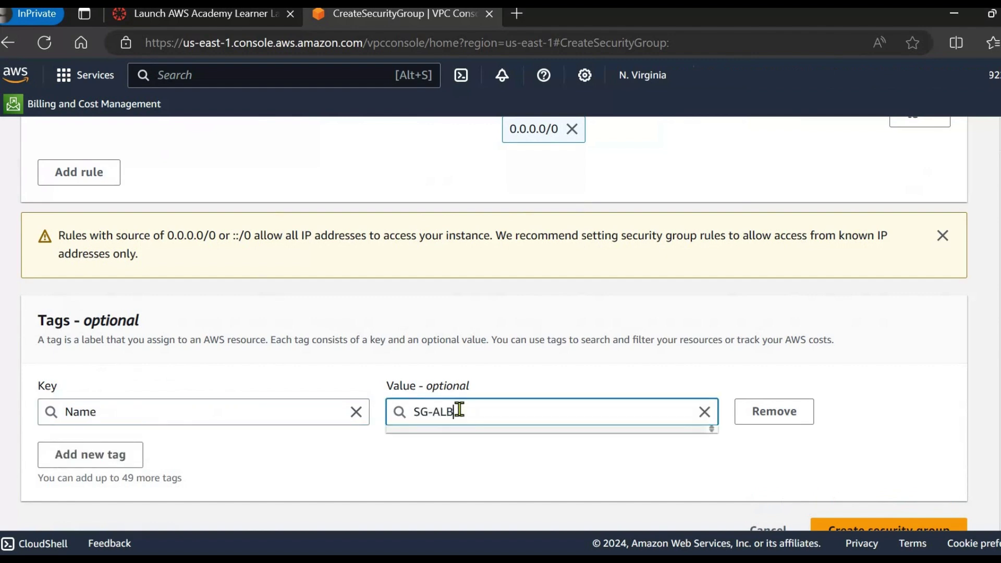
# Step: Add an inbound rule of type HTTP with 0.0.0.0/0 as its source CIDR block
pyautogui.scroll(10, 353, 364)
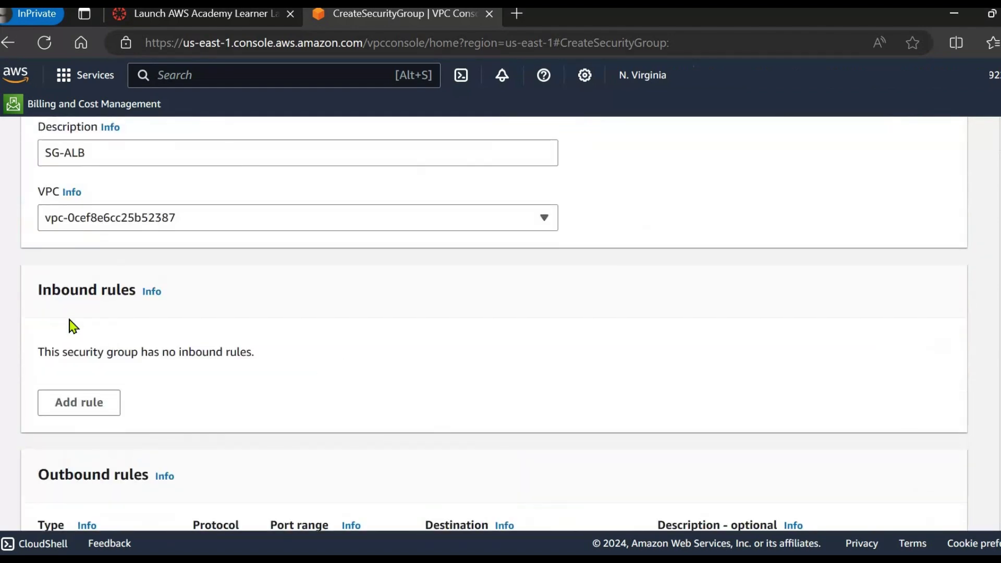
pyautogui.click(85, 416)
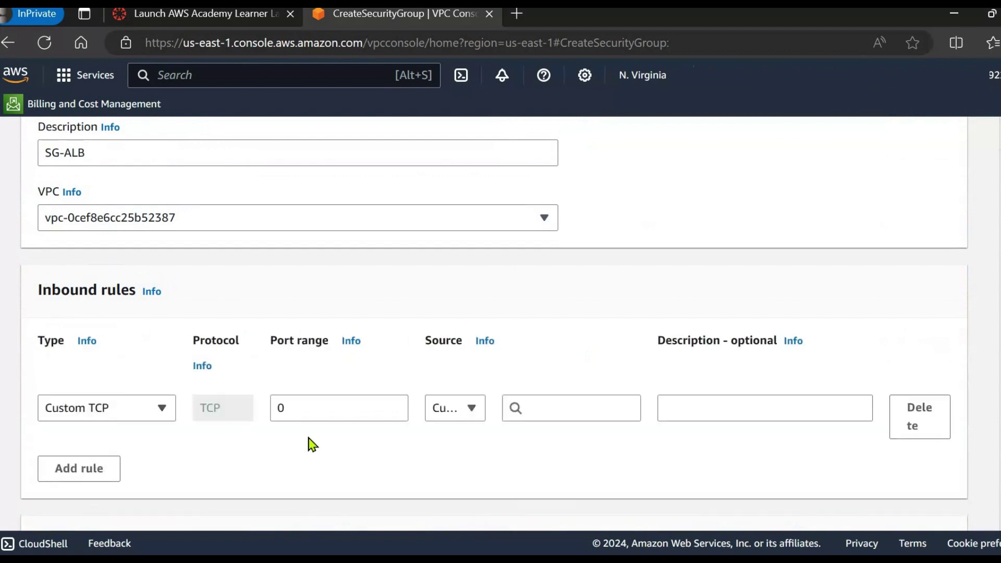
pyautogui.scroll(-1, 308, 442)
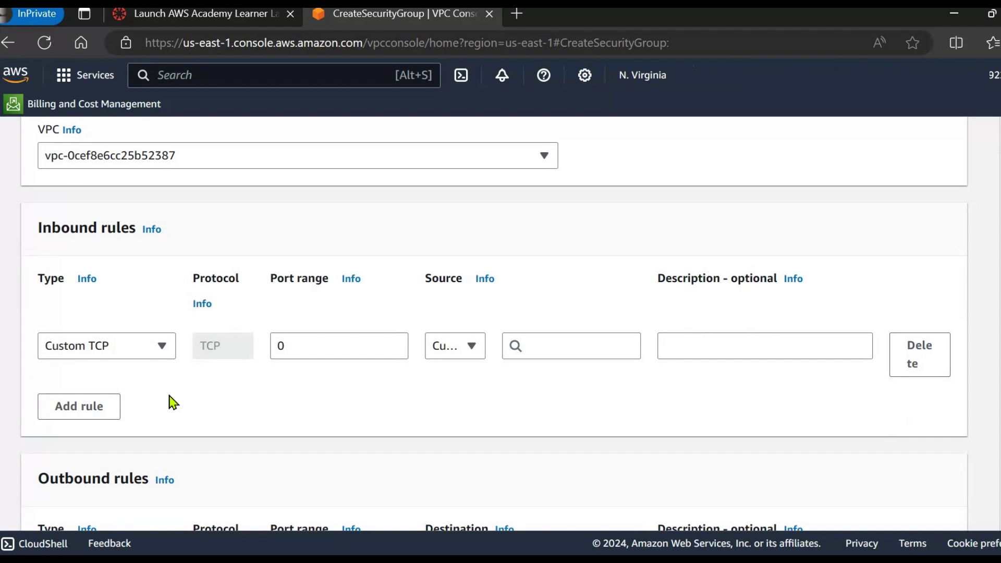
pyautogui.click(161, 354)
pyautogui.scroll(-5, 133, 287)
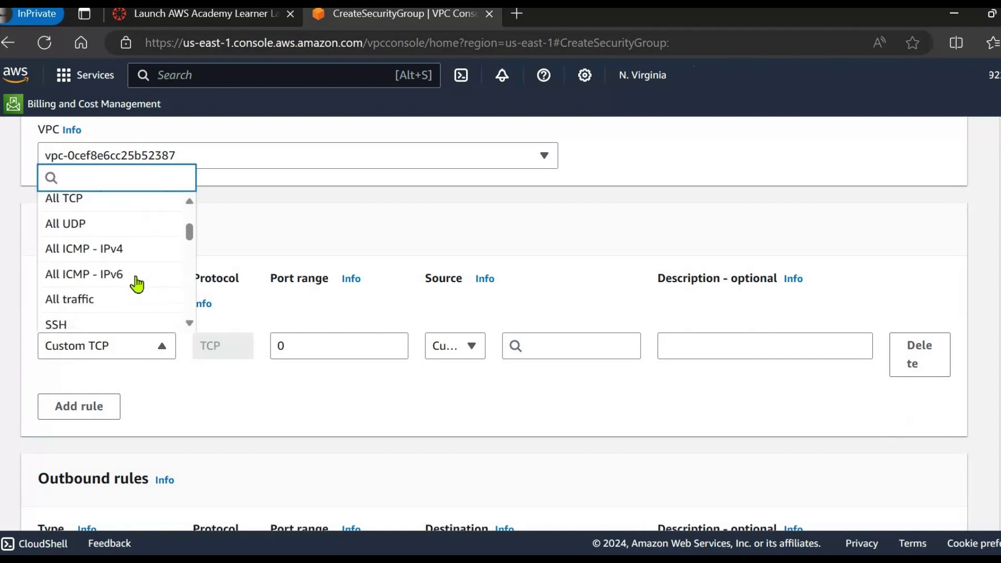
pyautogui.scroll(-1, 128, 265)
pyautogui.click(123, 246)
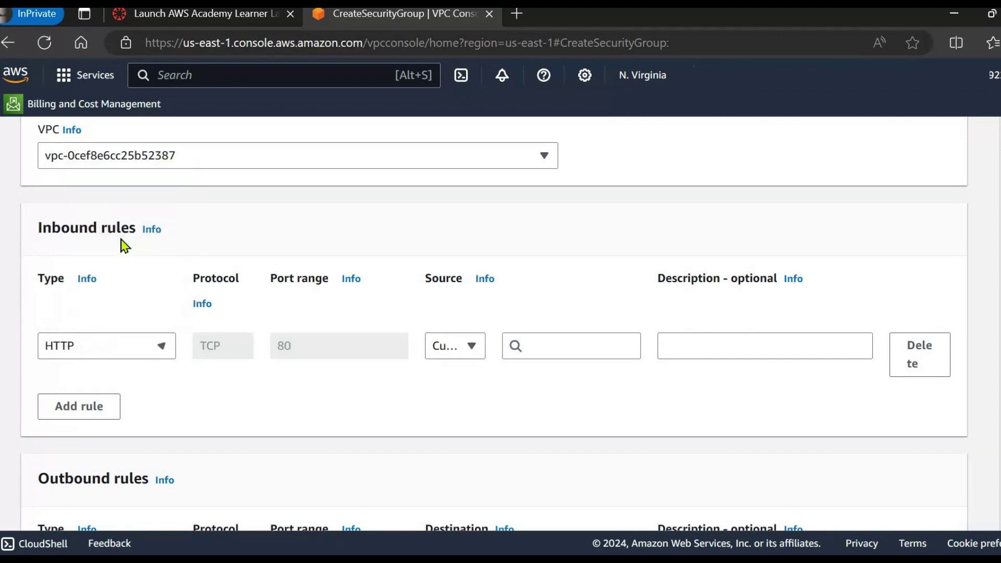
pyautogui.click(530, 351)
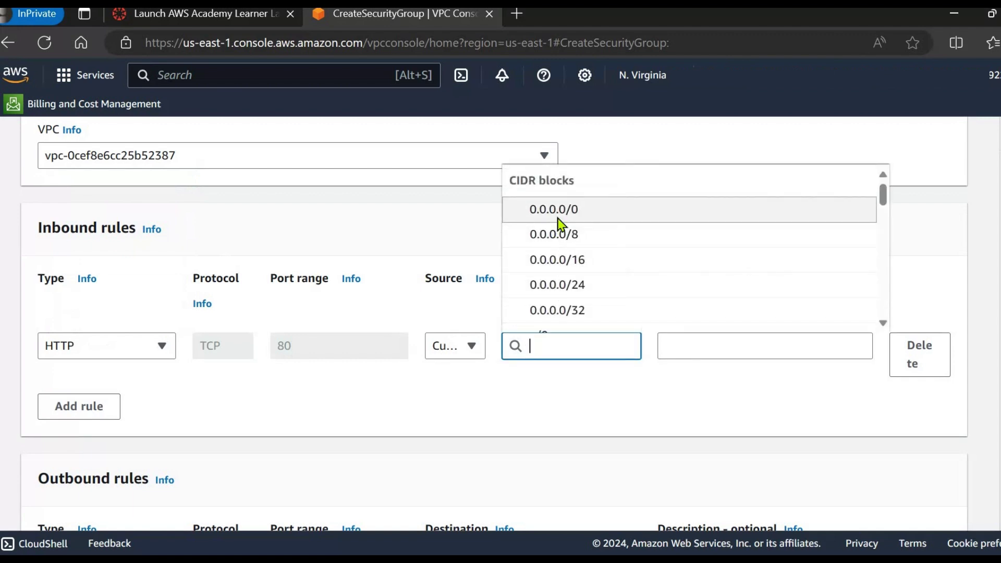
pyautogui.click(559, 225)
# Step: Create the SG-ALB security group, review its details page, and return to the security groups list
pyautogui.scroll(-5, 471, 394)
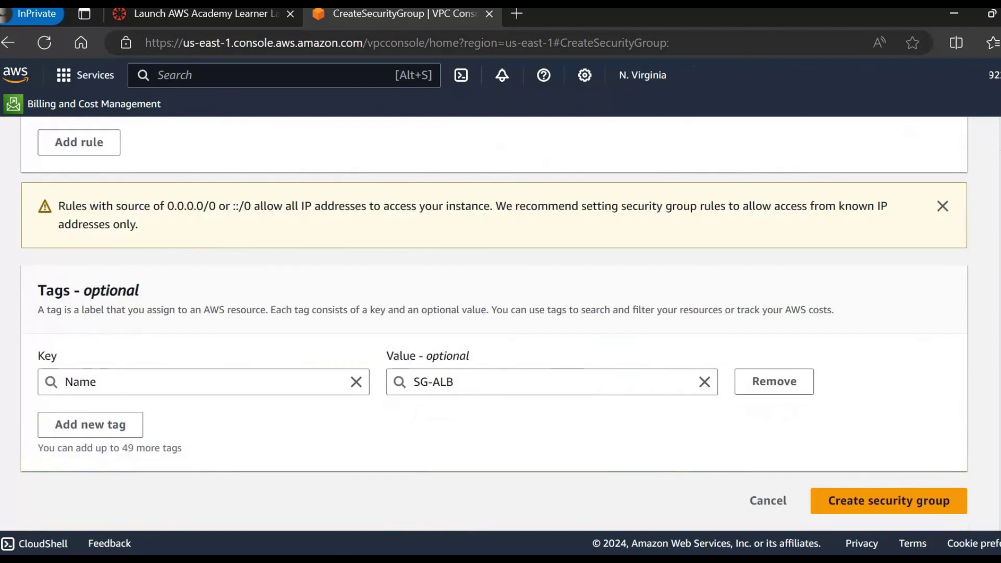
pyautogui.click(846, 502)
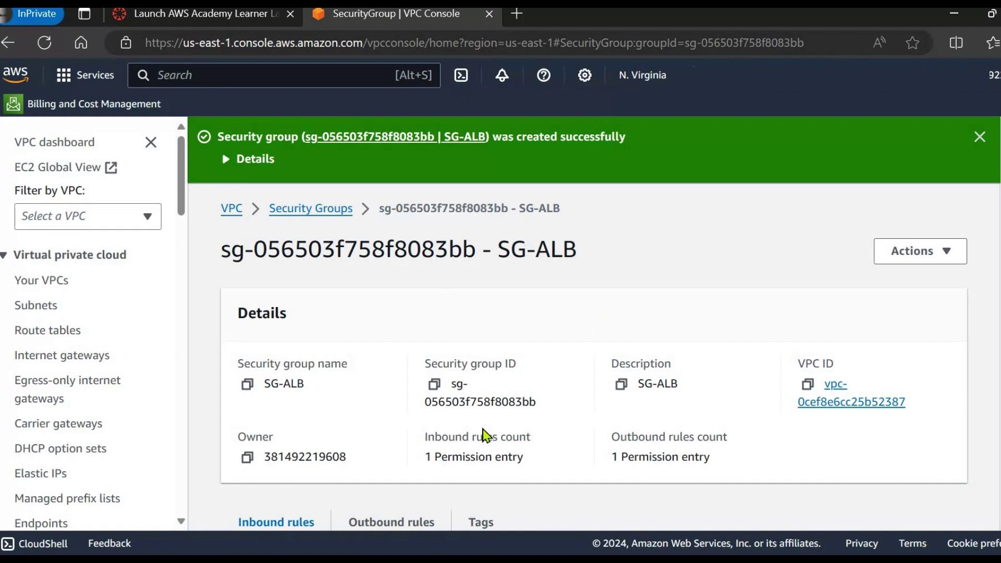
pyautogui.scroll(-5, 480, 435)
pyautogui.scroll(5, 480, 435)
pyautogui.click(313, 210)
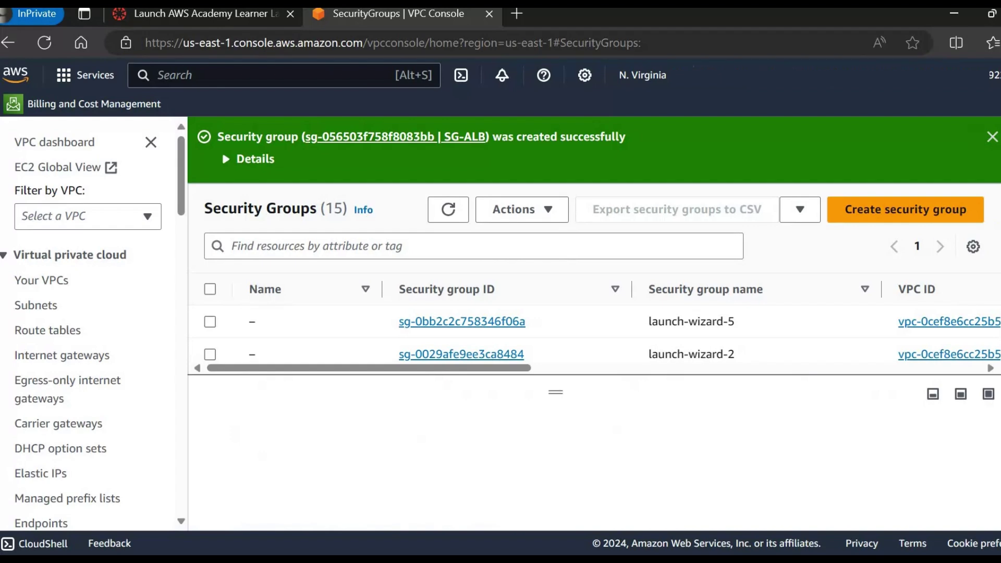
# Step: Start another security group, name it SG-EC2 and copy the same text into its description
pyautogui.click(899, 206)
pyautogui.scroll(-10, 231, 334)
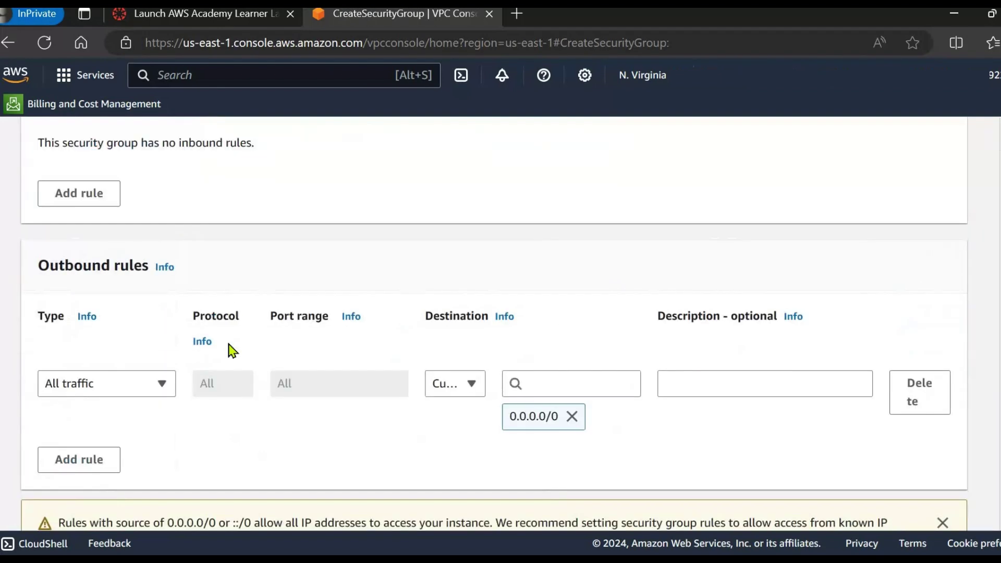
pyautogui.scroll(-3, 229, 347)
pyautogui.scroll(13, 192, 330)
pyautogui.click(155, 341)
pyautogui.write('SG-EC2')
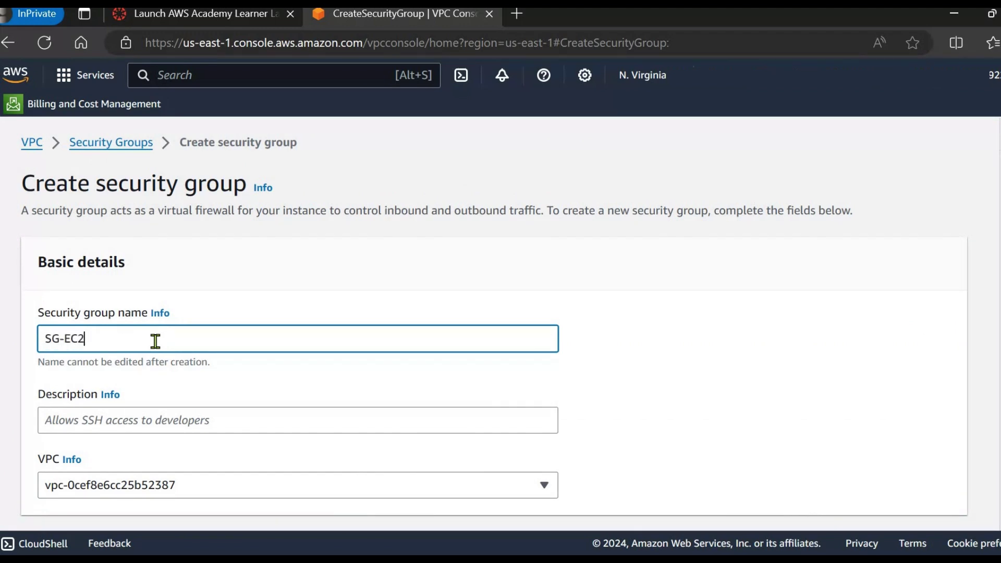
pyautogui.hotkey('ctrl', 'shift', 'Left')
pyautogui.hotkey('ctrl', 'shift', 'Left')
pyautogui.hotkey('ctrl', 'c')
pyautogui.scroll(-1, 62, 347)
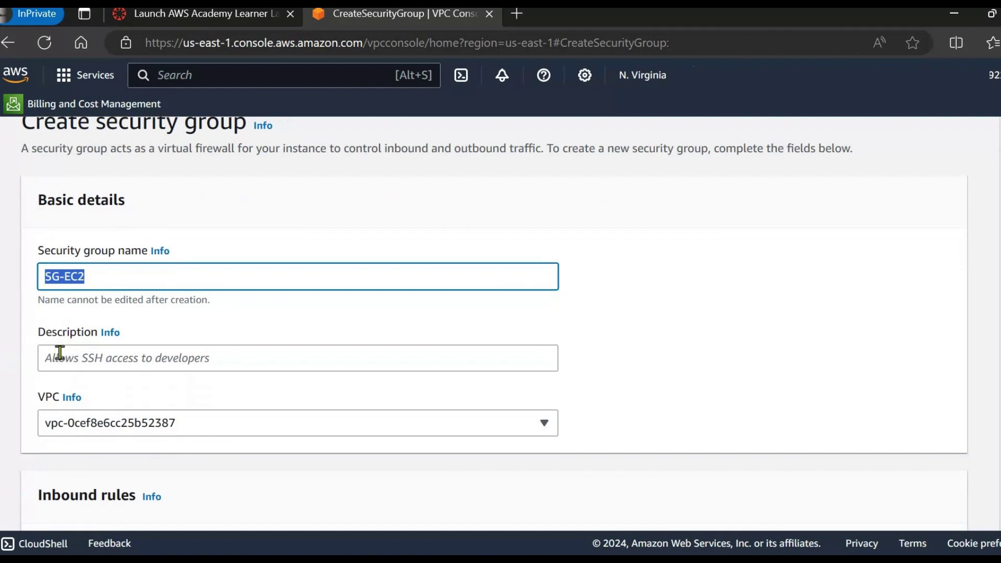
pyautogui.click(59, 356)
pyautogui.hotkey('ctrl', 'v')
# Step: Add a tag to the security group with key Name and value SG-EC2
pyautogui.scroll(-7, 107, 362)
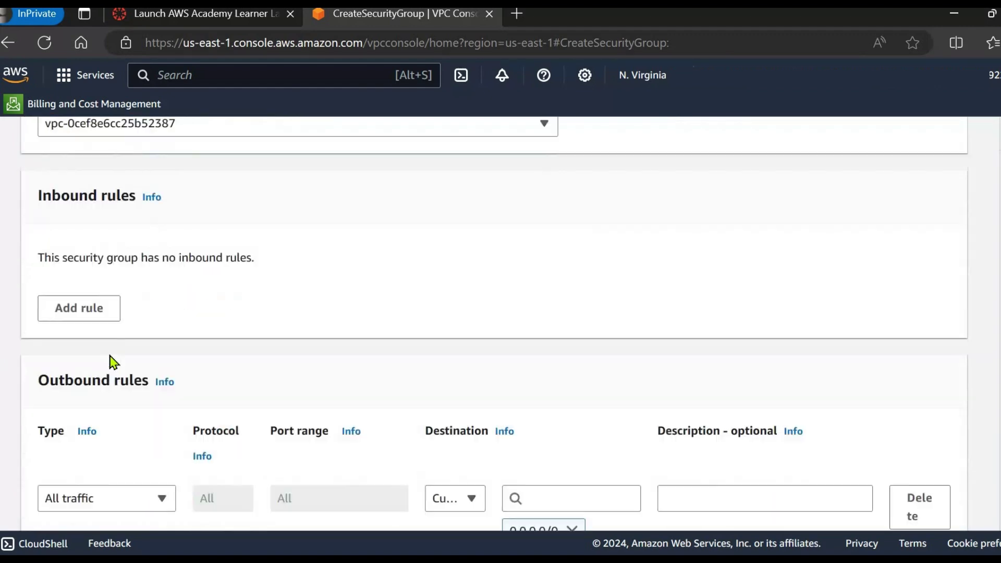
pyautogui.scroll(-5, 154, 425)
pyautogui.click(124, 433)
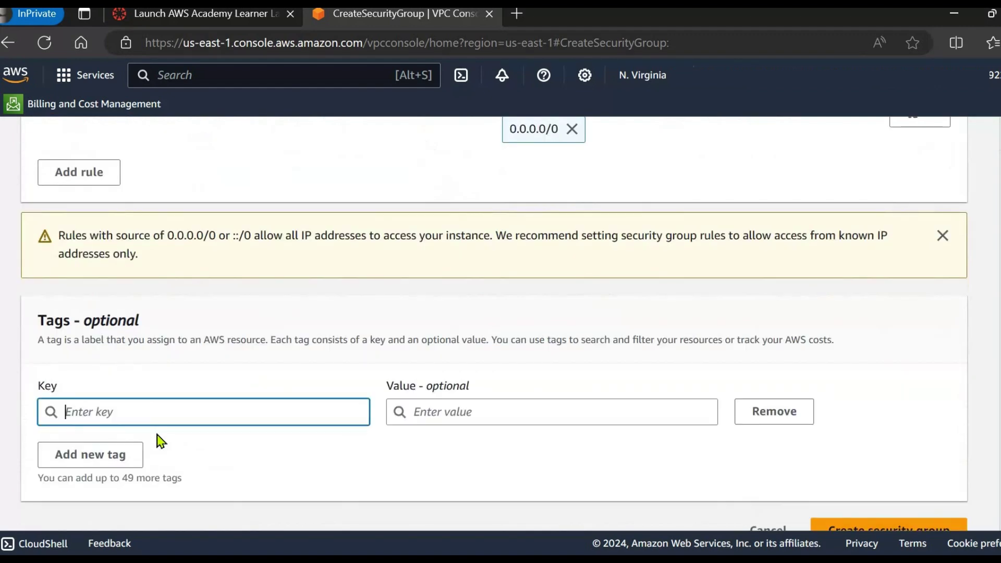
pyautogui.write('Name')
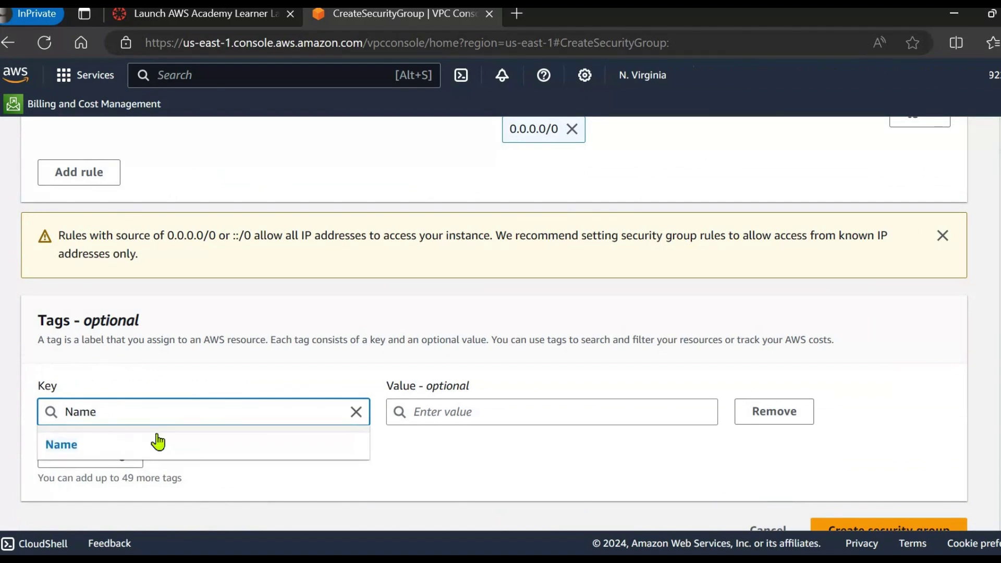
pyautogui.press('Tab')
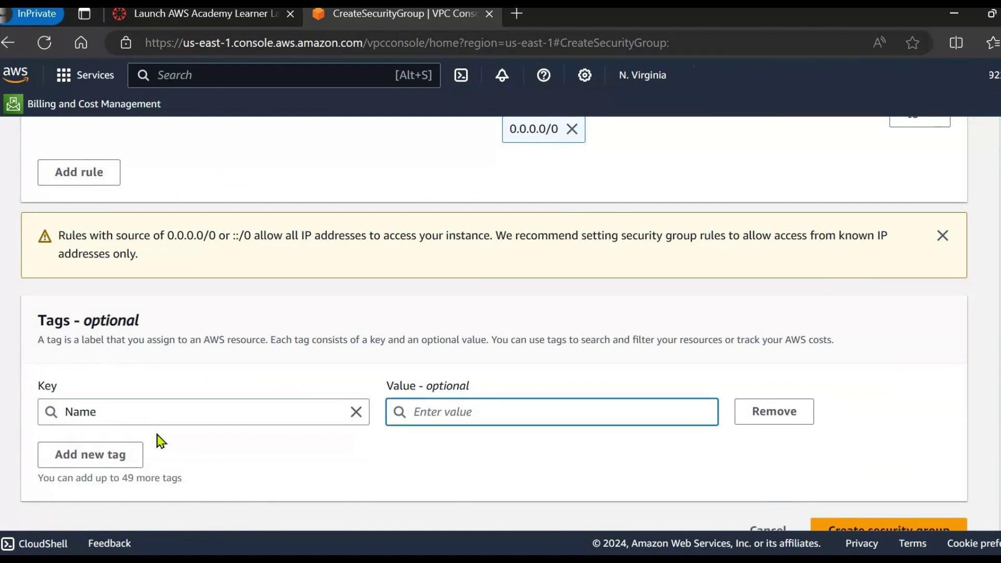
pyautogui.write('SG-EC2')
# Step: Add an inbound rule of type SSH with 0.0.0.0/0 as its source
pyautogui.scroll(8, 214, 335)
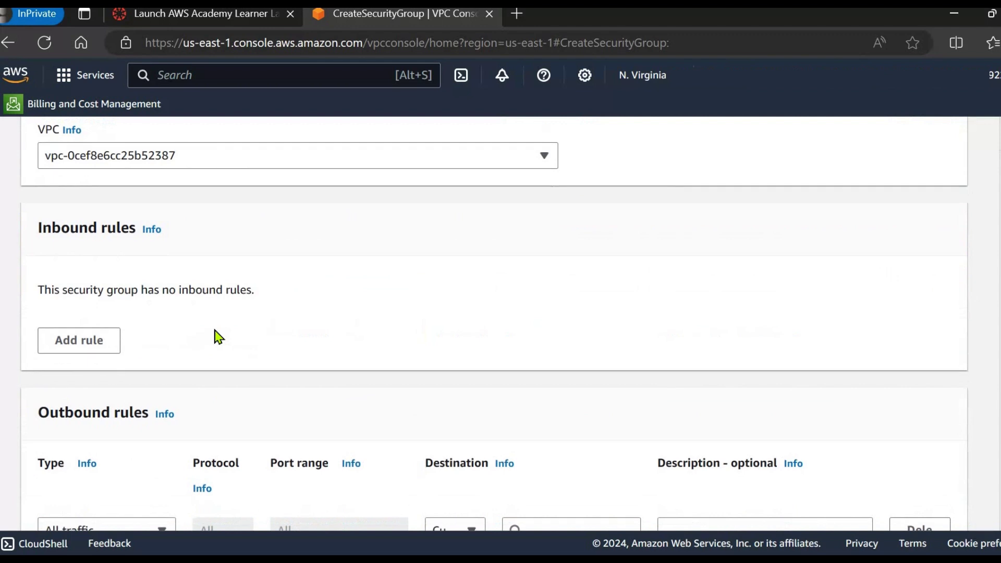
pyautogui.scroll(4, 218, 336)
pyautogui.scroll(-7, 245, 388)
pyautogui.scroll(3, 156, 313)
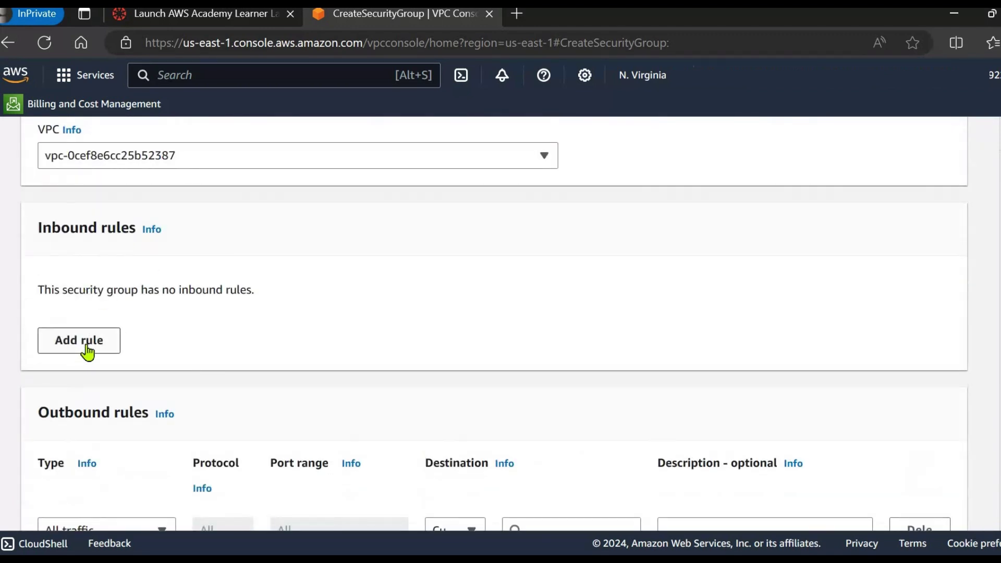
pyautogui.click(87, 346)
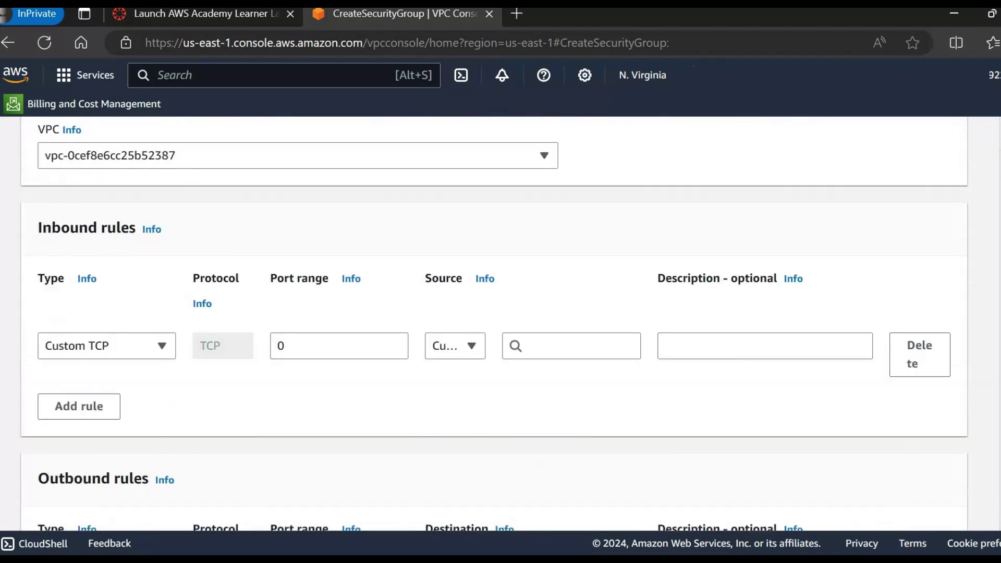
pyautogui.click(155, 354)
pyautogui.scroll(-3, 130, 257)
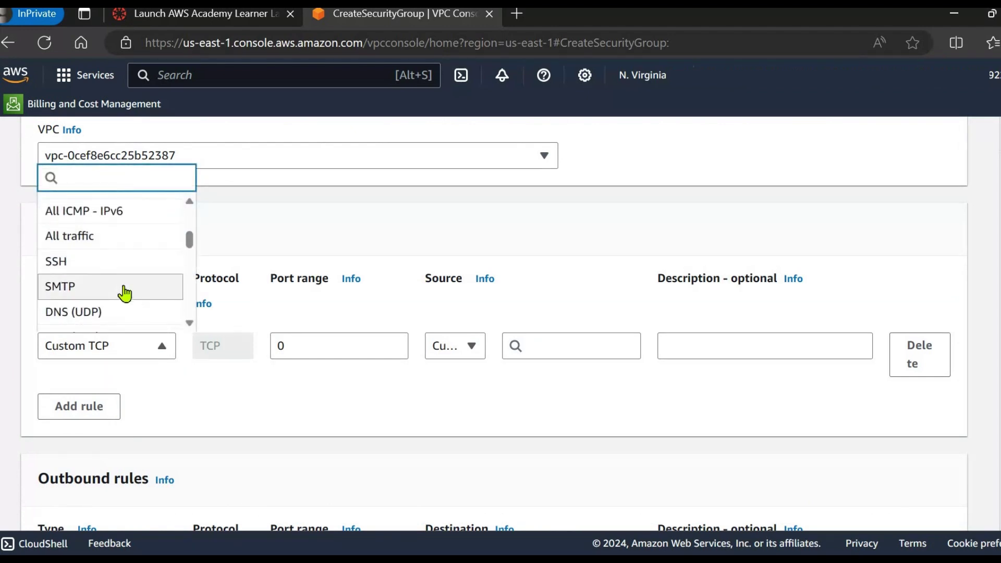
pyautogui.scroll(-1, 126, 291)
pyautogui.click(104, 241)
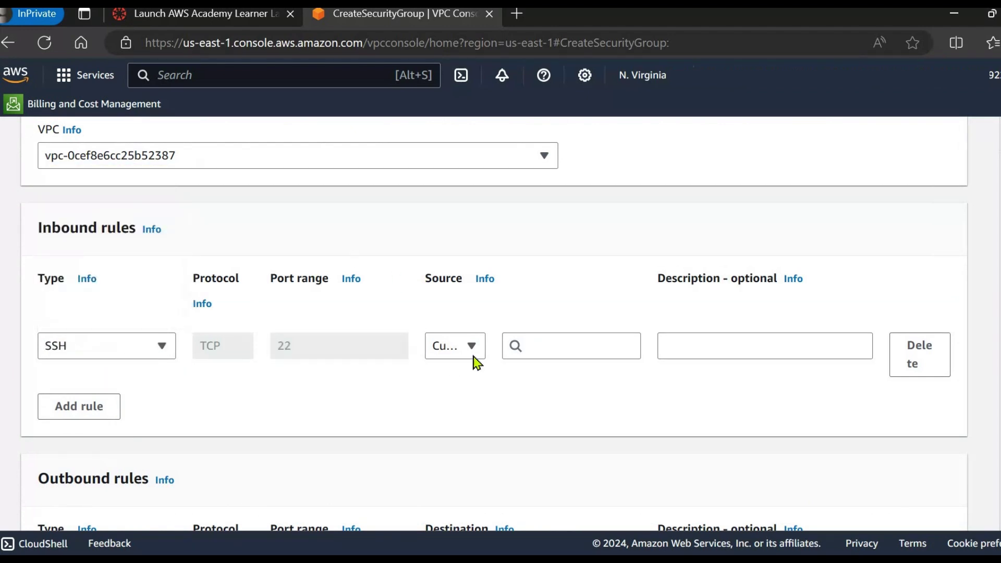
pyautogui.click(529, 342)
pyautogui.click(592, 221)
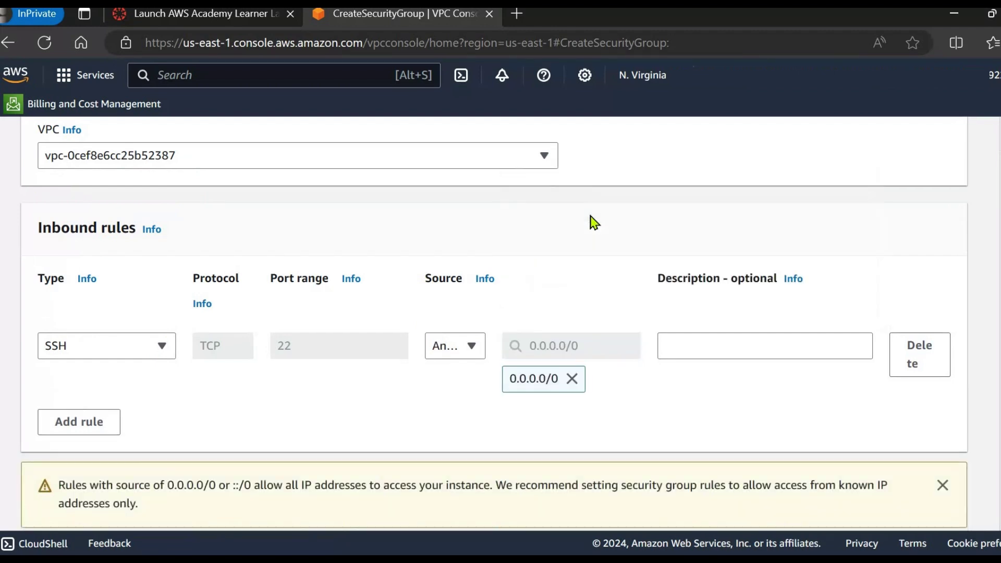
# Step: Add a second inbound rule of type HTTP with the SG-ALB security group as its custom source
pyautogui.scroll(-2, 118, 430)
pyautogui.click(94, 309)
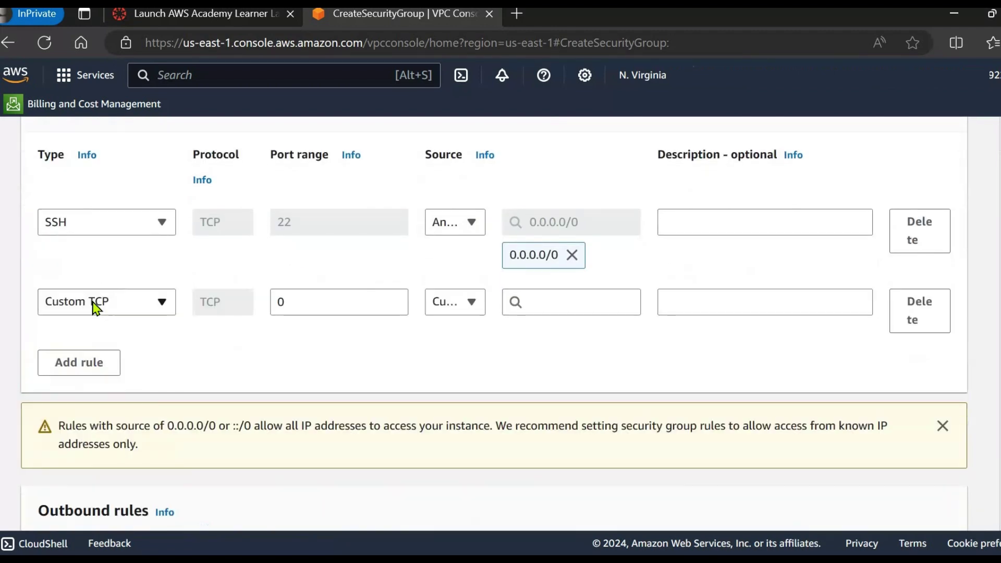
pyautogui.click(125, 307)
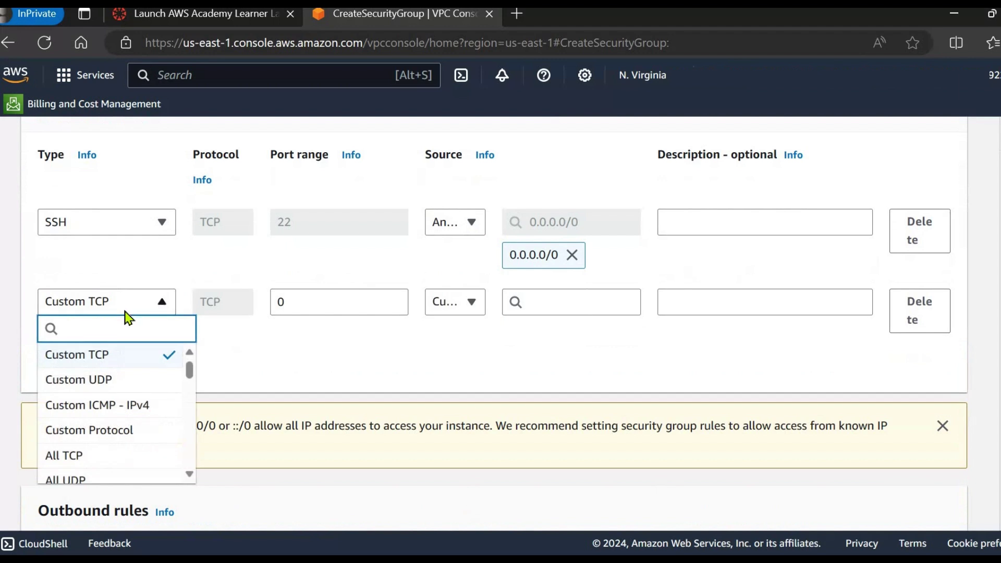
pyautogui.scroll(-5, 139, 425)
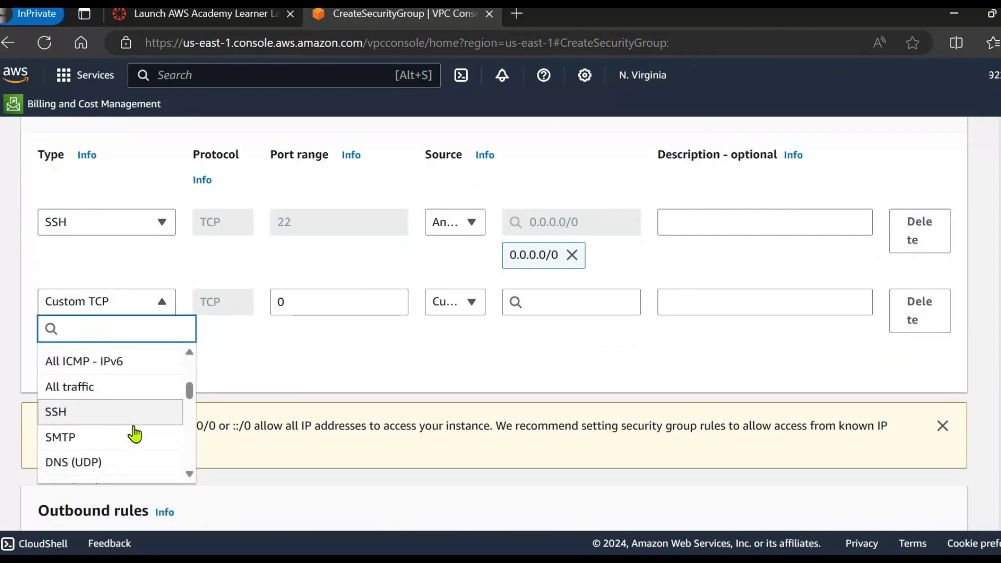
pyautogui.scroll(-3, 101, 447)
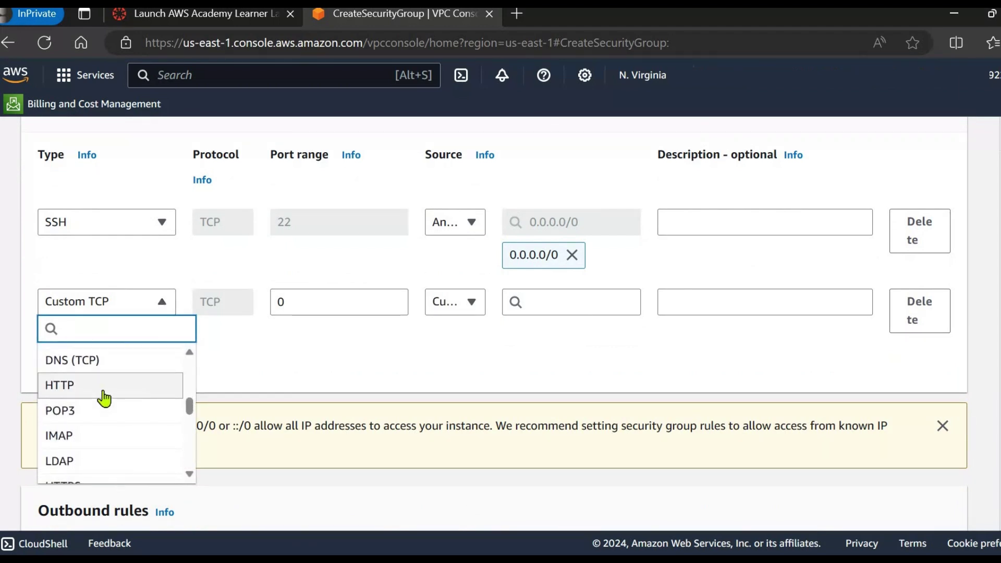
pyautogui.click(105, 398)
pyautogui.click(548, 305)
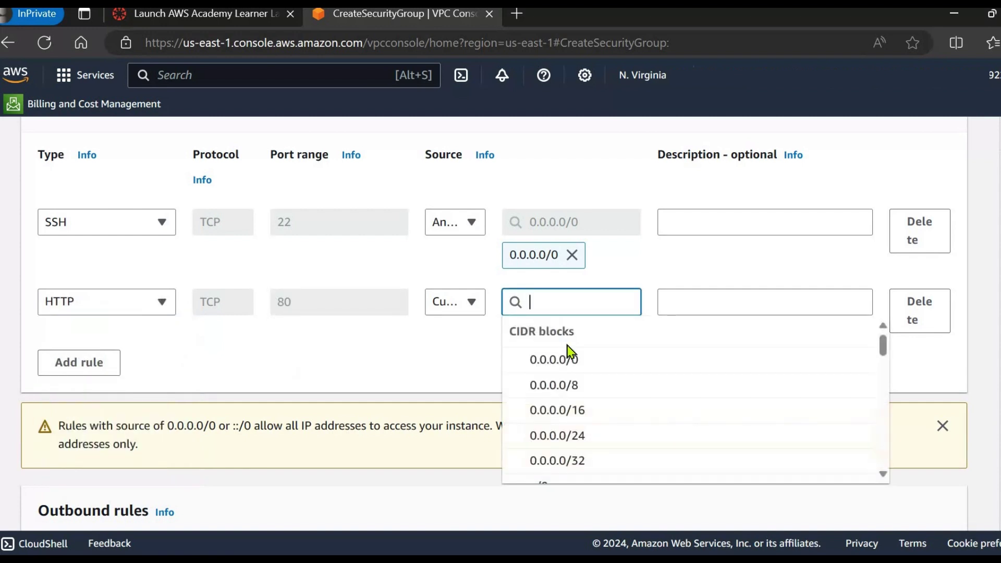
pyautogui.click(461, 312)
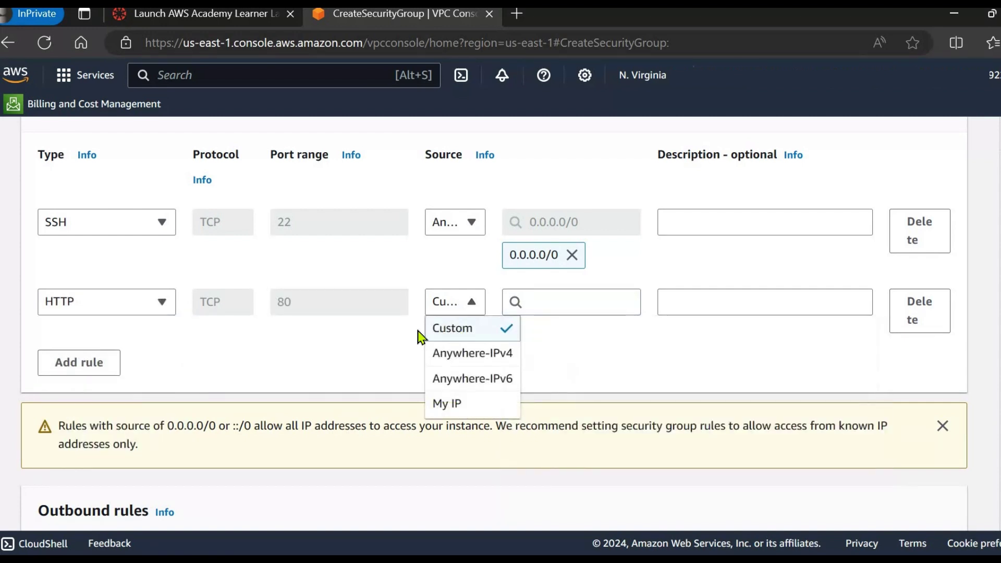
pyautogui.click(530, 299)
pyautogui.scroll(-7, 574, 407)
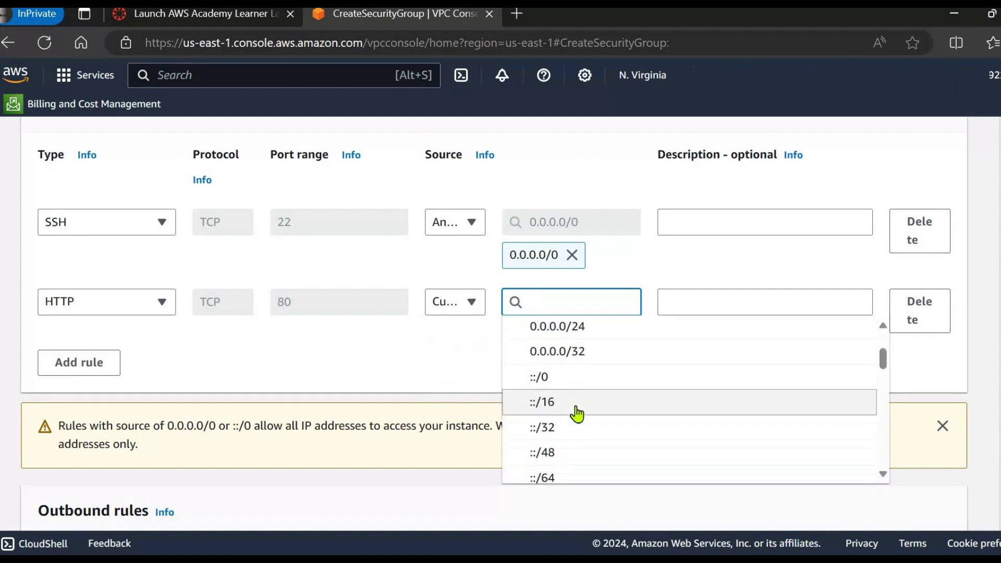
pyautogui.scroll(-3, 613, 430)
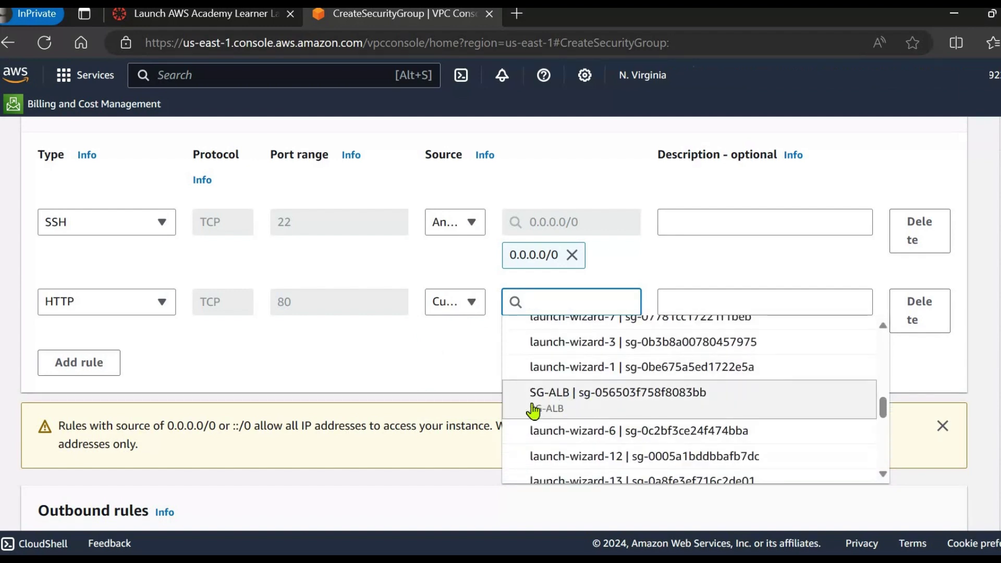
pyautogui.click(615, 402)
# Step: Create the SG-EC2 security group and check for SG-EC2 and SG-ALB in the enlarged security groups list
pyautogui.scroll(-10, 644, 404)
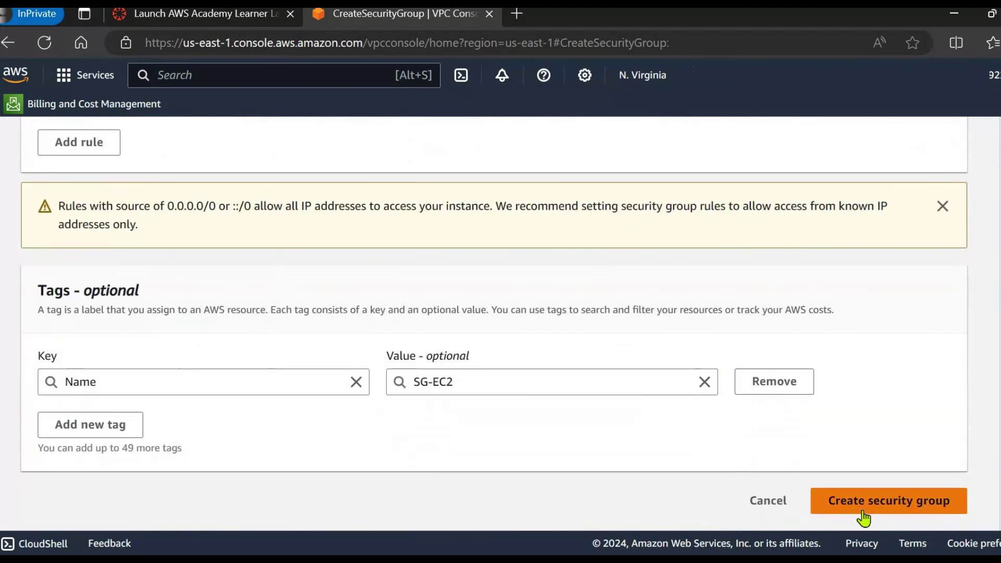
pyautogui.click(859, 501)
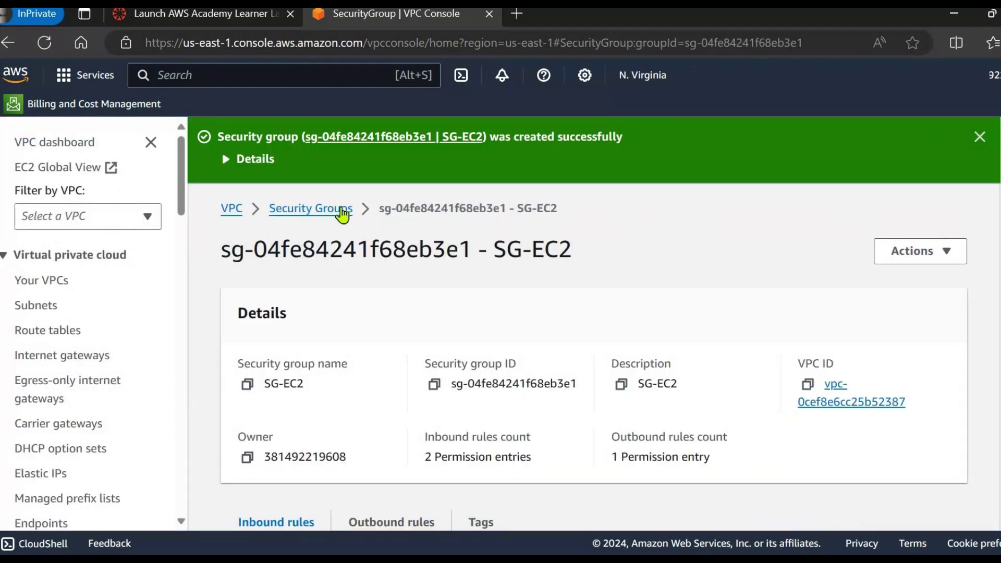
pyautogui.click(336, 209)
pyautogui.moveTo(555, 391); pyautogui.dragTo(557, 518)
pyautogui.scroll(-1, 452, 376)
pyautogui.scroll(-2, 452, 377)
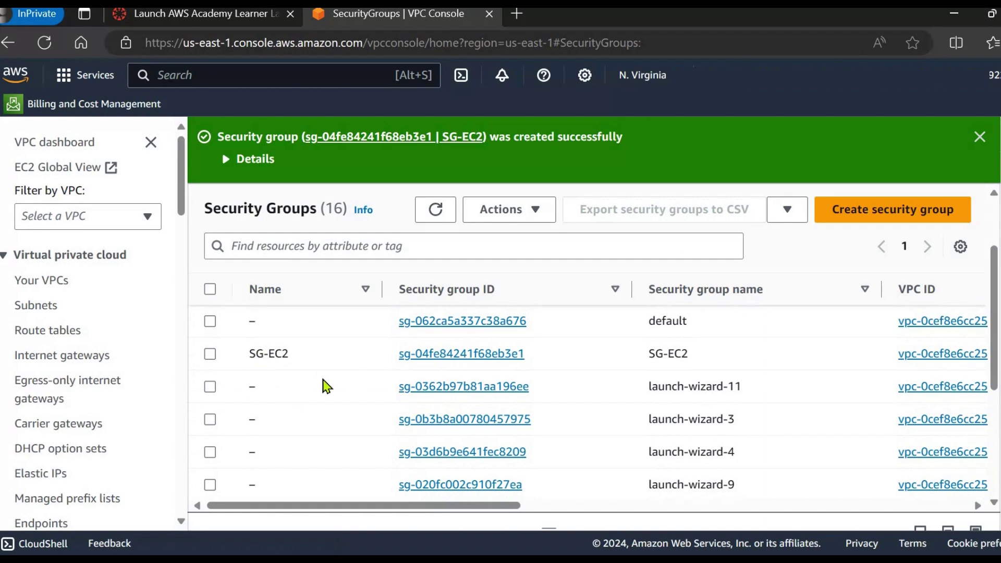
pyautogui.scroll(-3, 321, 384)
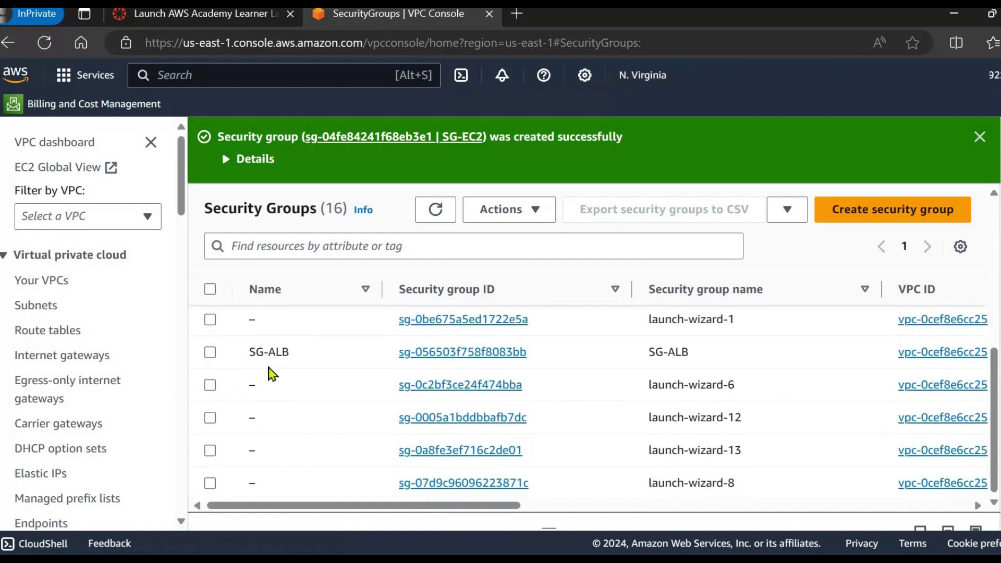
pyautogui.scroll(5, 333, 412)
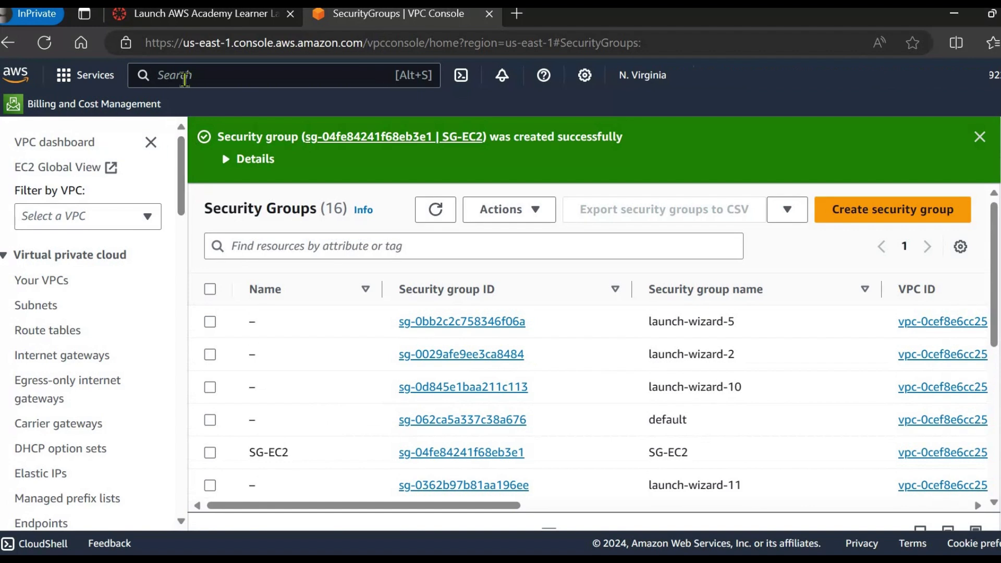
# Step: Search for the EC2 service, open its instance launch form and name the new instance web1
pyautogui.write('2')
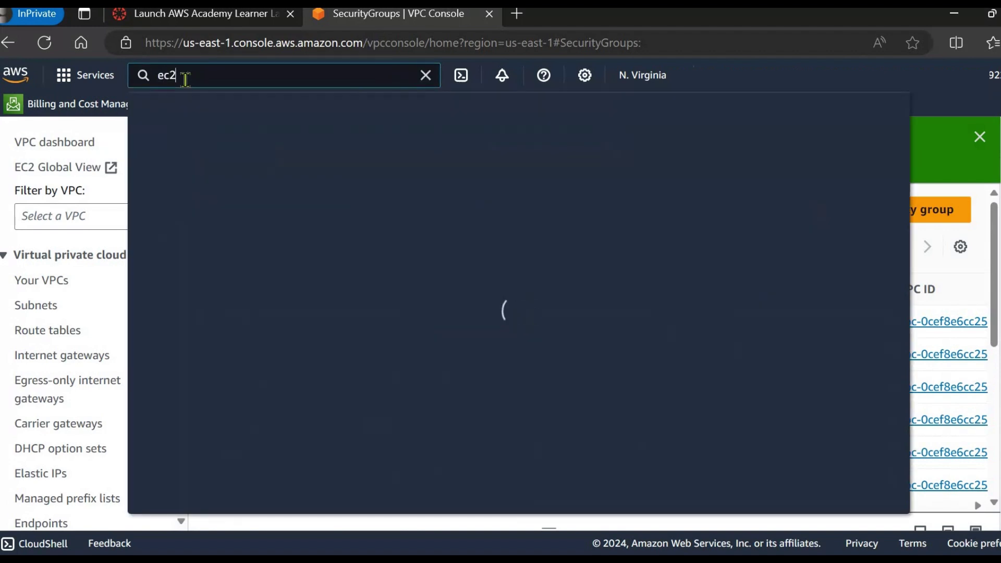
pyautogui.click(400, 205)
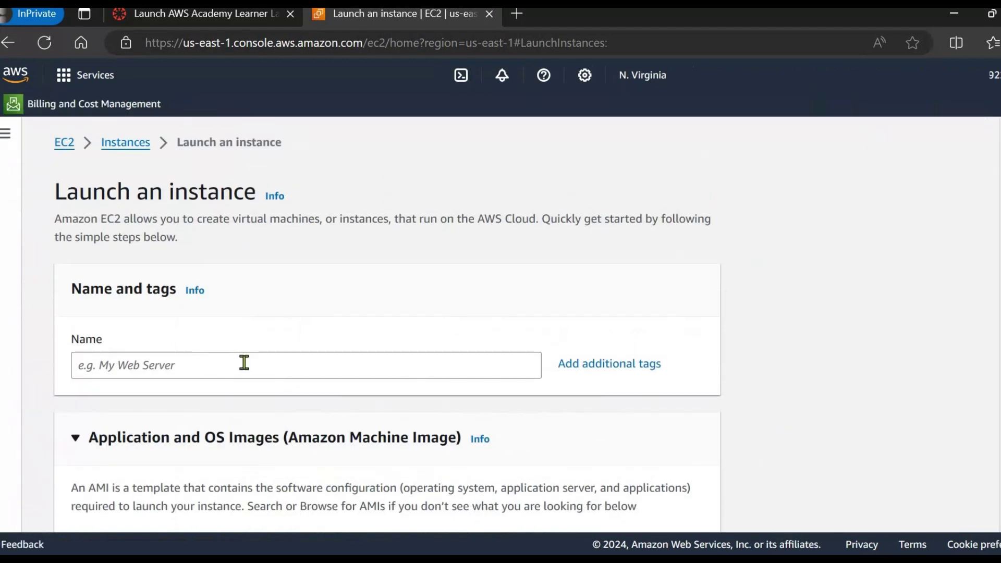
pyautogui.click(244, 364)
pyautogui.write('web1')
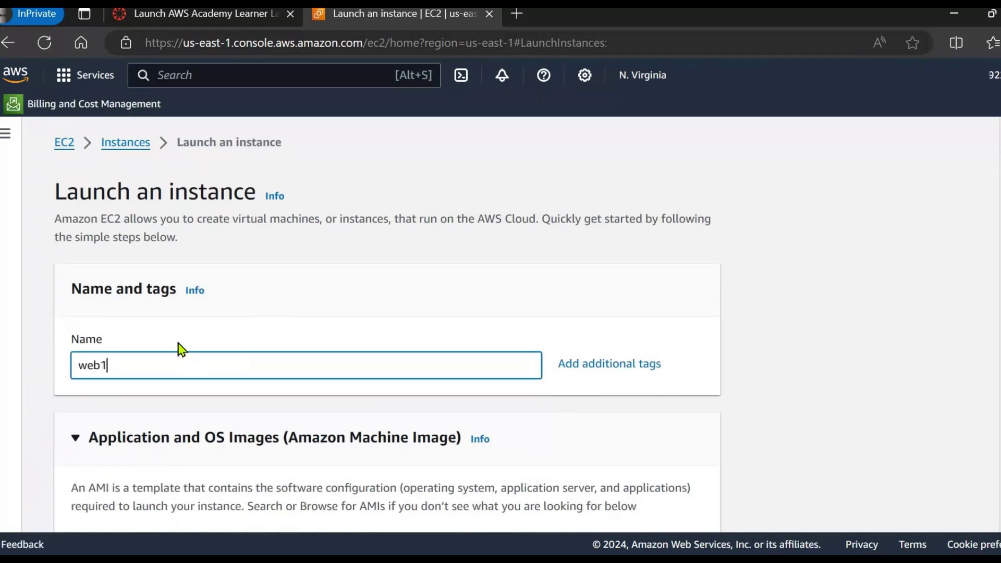
# Step: Review the instance's machine image and type, and select the existing 2-march4 key pair for login
pyautogui.scroll(-6, 179, 350)
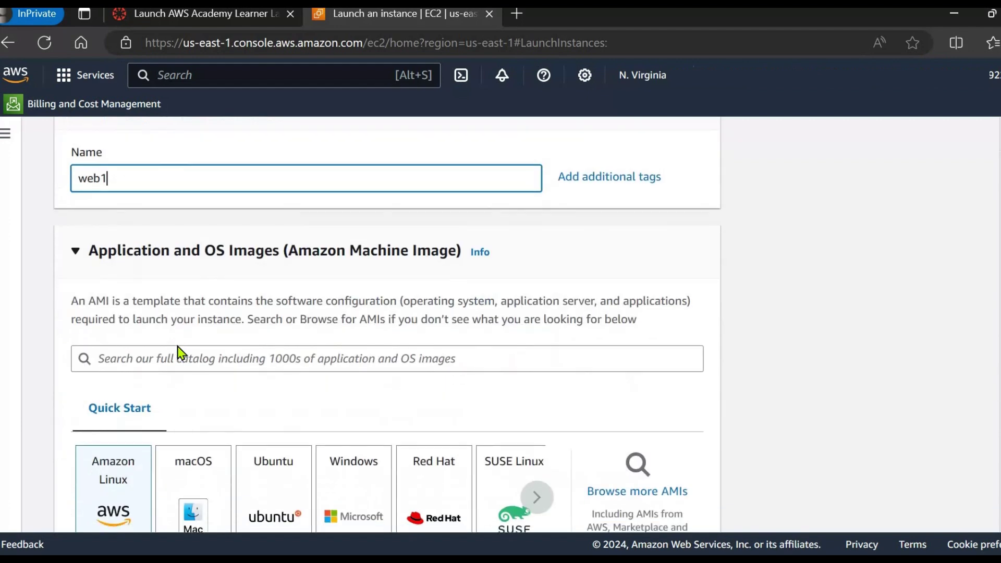
pyautogui.scroll(-6, 122, 413)
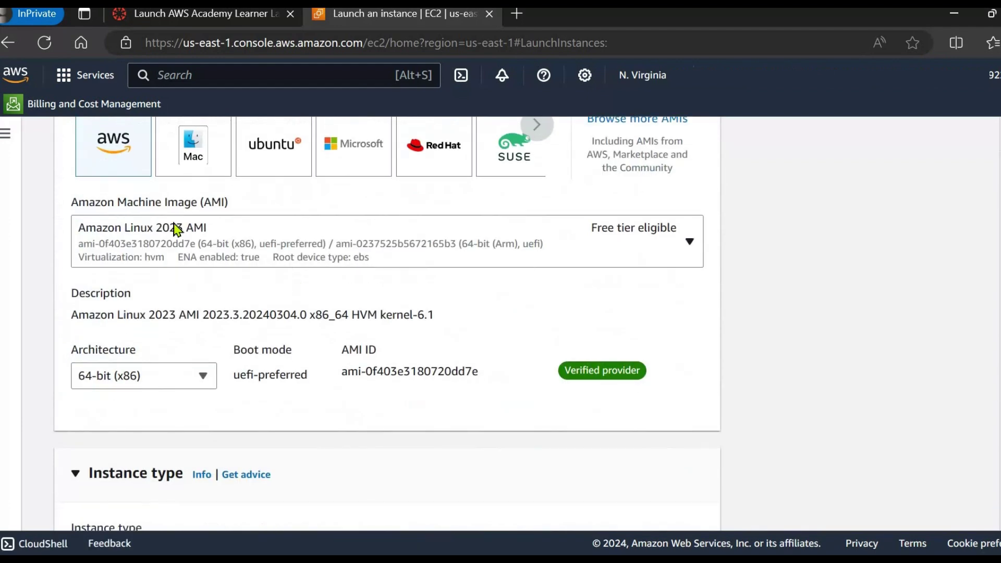
pyautogui.scroll(-5, 239, 276)
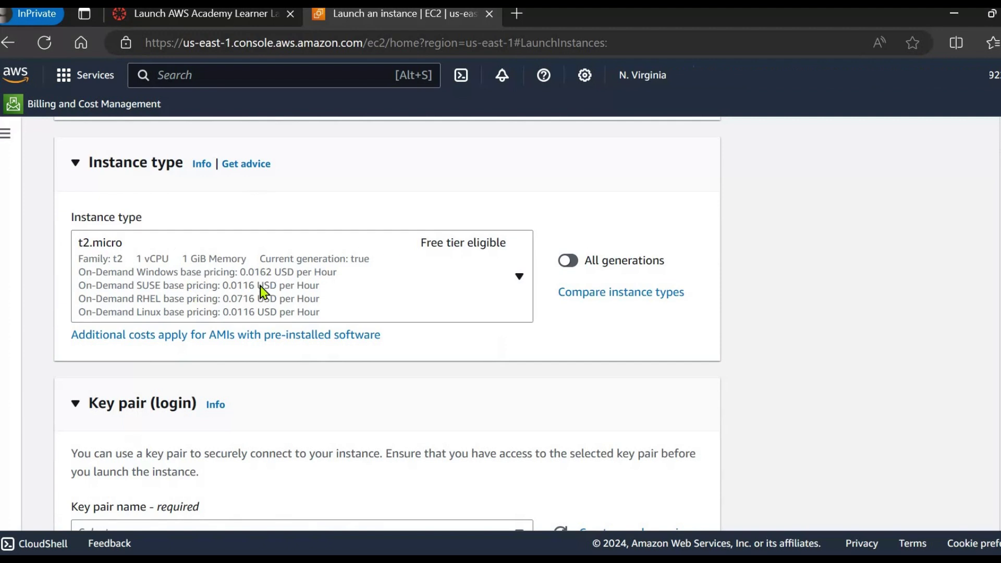
pyautogui.scroll(-4, 264, 276)
pyautogui.click(198, 352)
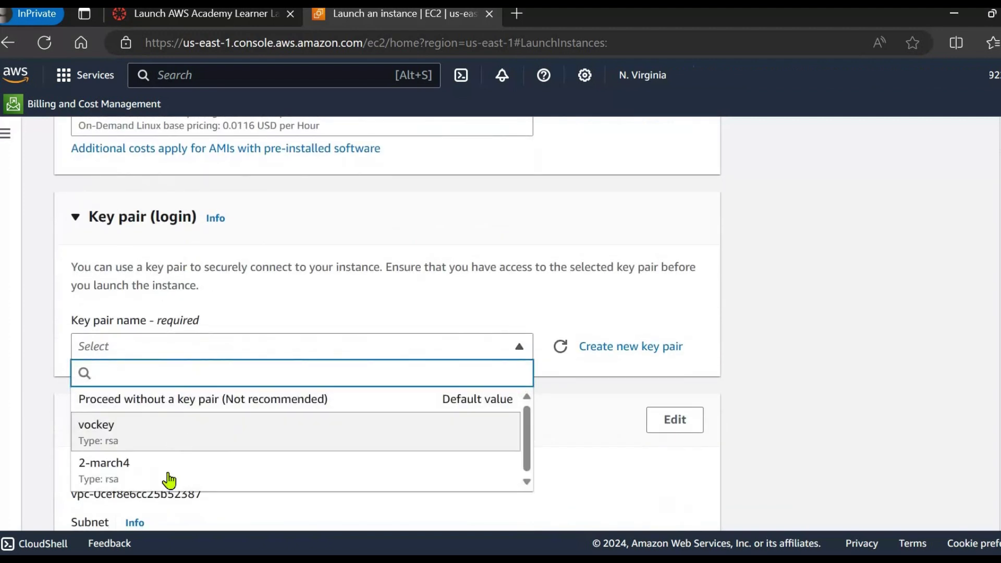
pyautogui.click(170, 475)
# Step: Review web1's network settings and assign the existing SG-EC2 security group as its firewall
pyautogui.scroll(-4, 284, 338)
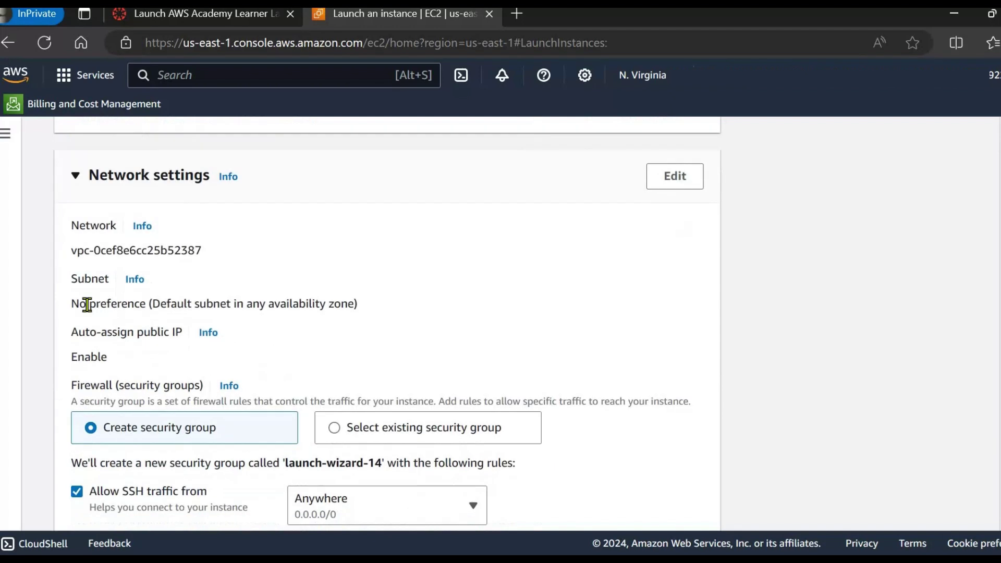
pyautogui.moveTo(71, 328); pyautogui.dragTo(176, 328)
pyautogui.scroll(-3, 339, 308)
pyautogui.scroll(3, 332, 252)
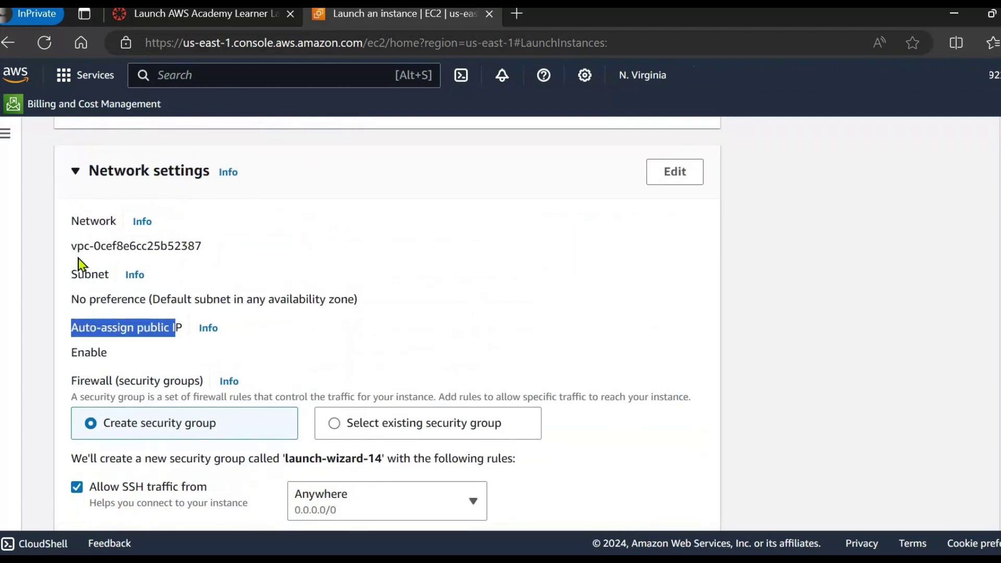
pyautogui.click(240, 315)
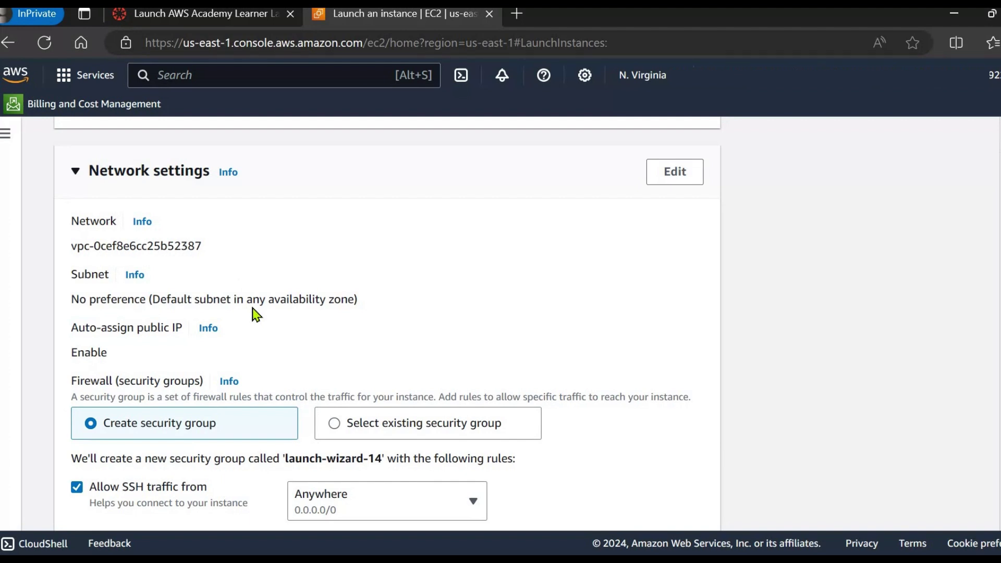
pyautogui.scroll(-3, 311, 344)
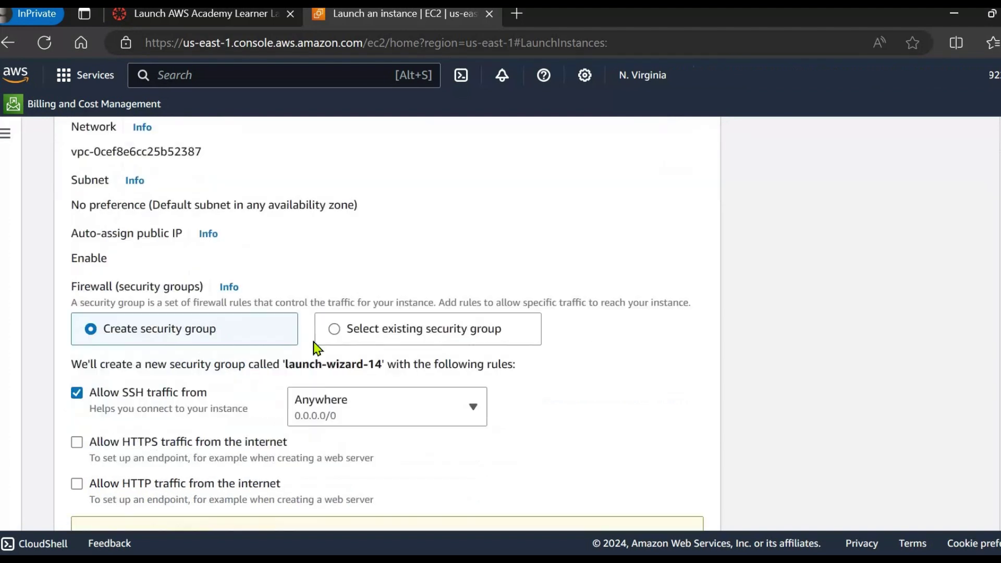
pyautogui.click(334, 299)
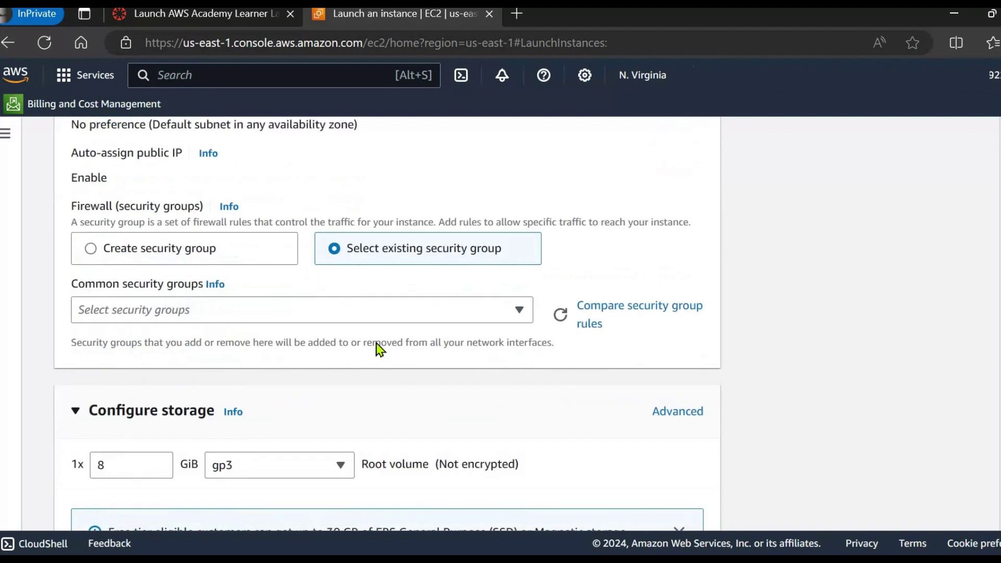
pyautogui.scroll(-1, 355, 307)
pyautogui.click(355, 305)
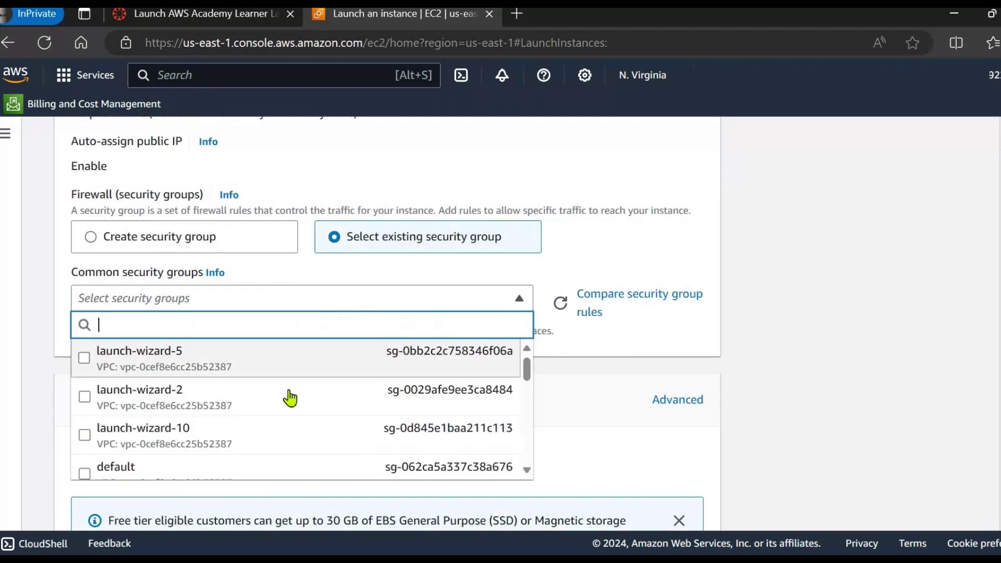
pyautogui.scroll(-1, 290, 399)
pyautogui.scroll(-2, 291, 399)
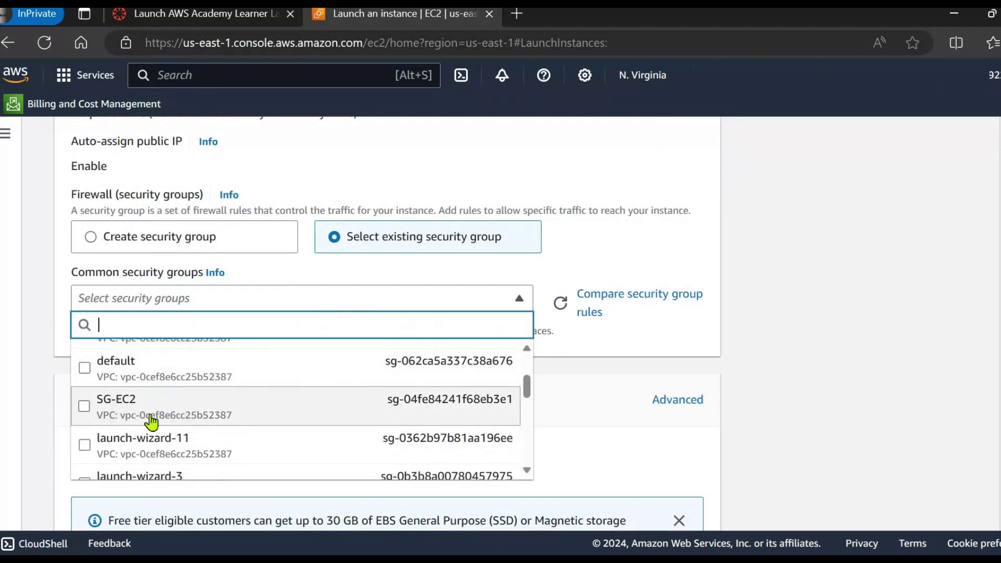
pyautogui.click(152, 415)
# Step: Add a bash user data script under advanced details that installs, starts and enables httpd with the page text "SERVER 1! Have a Nice Day."
pyautogui.scroll(-5, 369, 360)
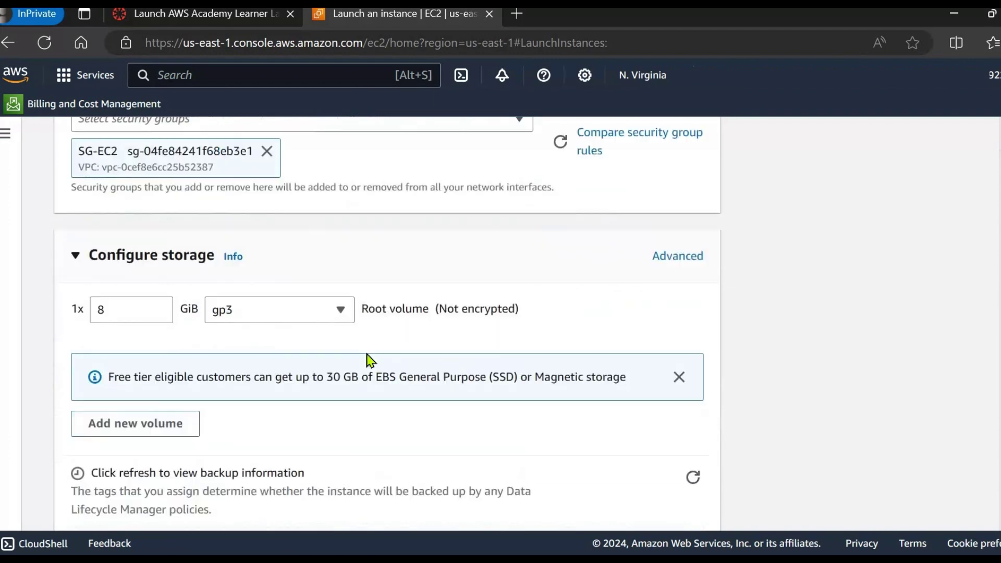
pyautogui.scroll(-5, 368, 360)
pyautogui.scroll(1, 286, 339)
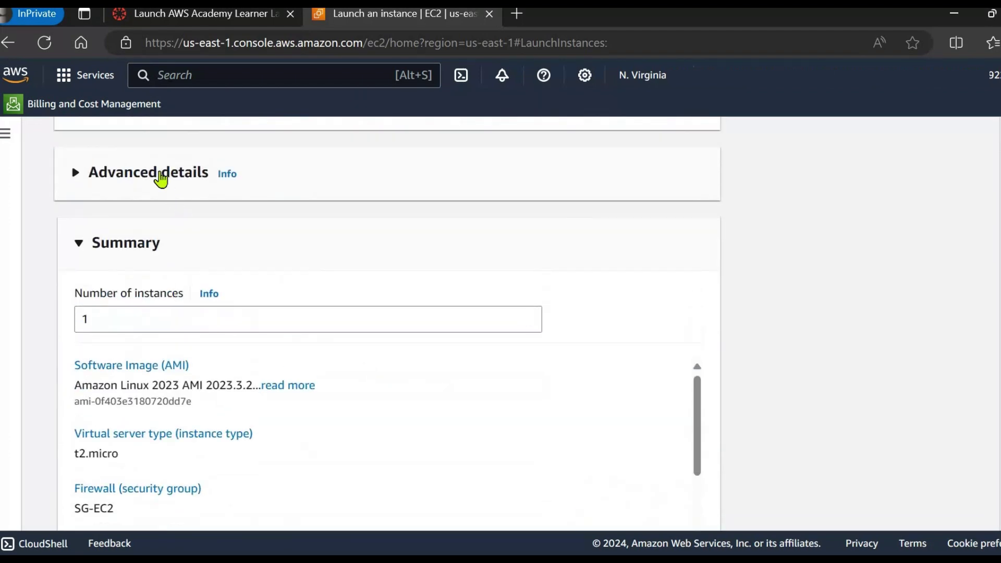
pyautogui.click(161, 179)
pyautogui.scroll(-10, 308, 339)
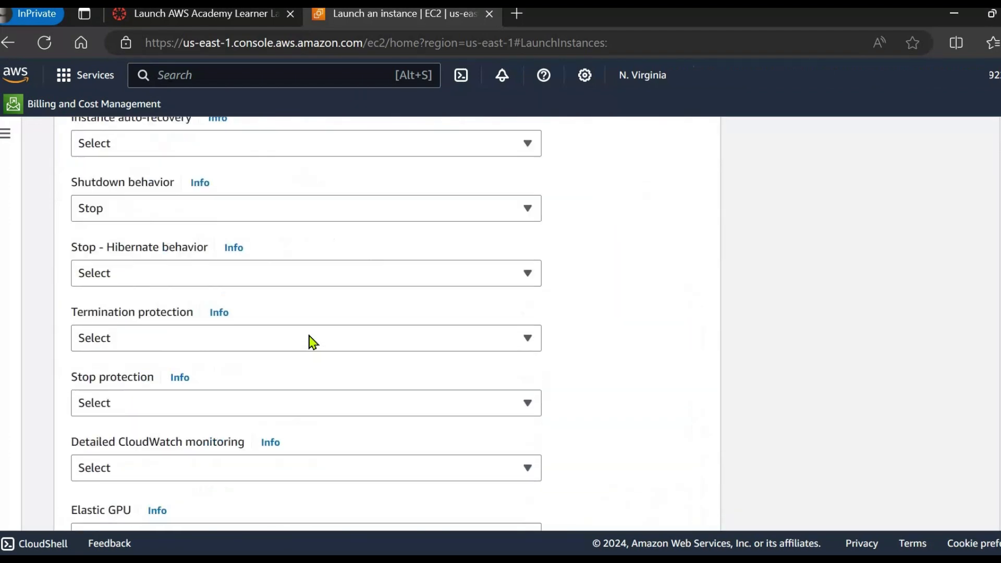
pyautogui.scroll(-15, 311, 343)
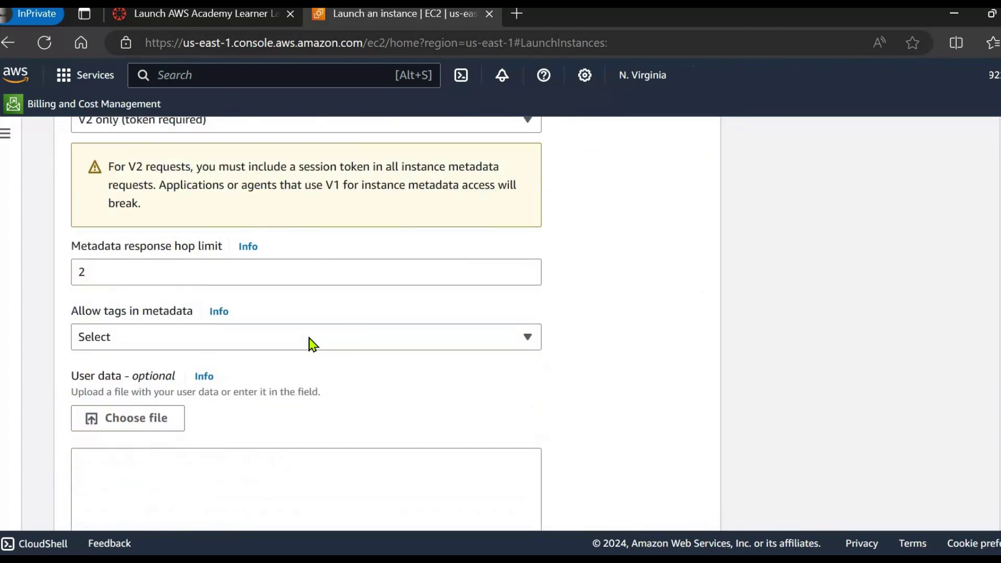
pyautogui.scroll(2, 305, 324)
pyautogui.click(275, 327)
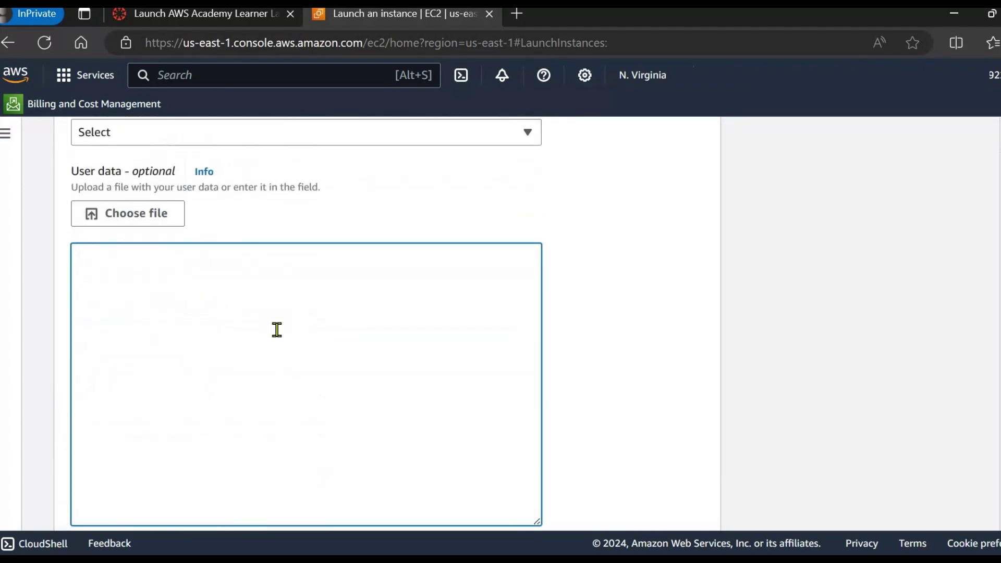
pyautogui.scroll(-1, 233, 297)
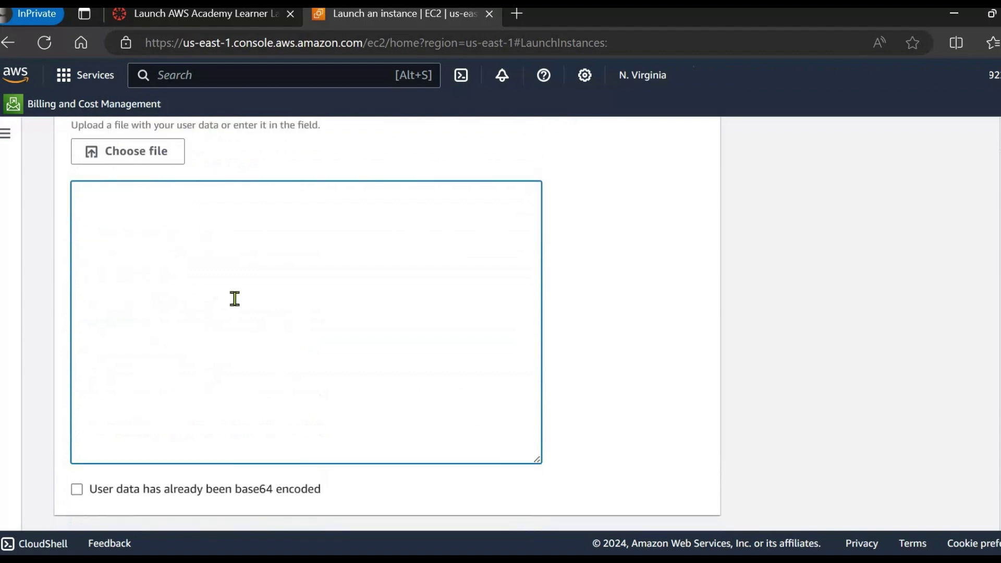
pyautogui.write('#!/bin/bash yum update -y yum install httpd -y echo "<html><body><center><h1>SERVER 1! Have a Nice Day. </h1></center> </body></html>" > /var/www/html/index.html  systemctl start httpd systemctl enable httpd')
pyautogui.moveTo(314, 249); pyautogui.dragTo(264, 249)
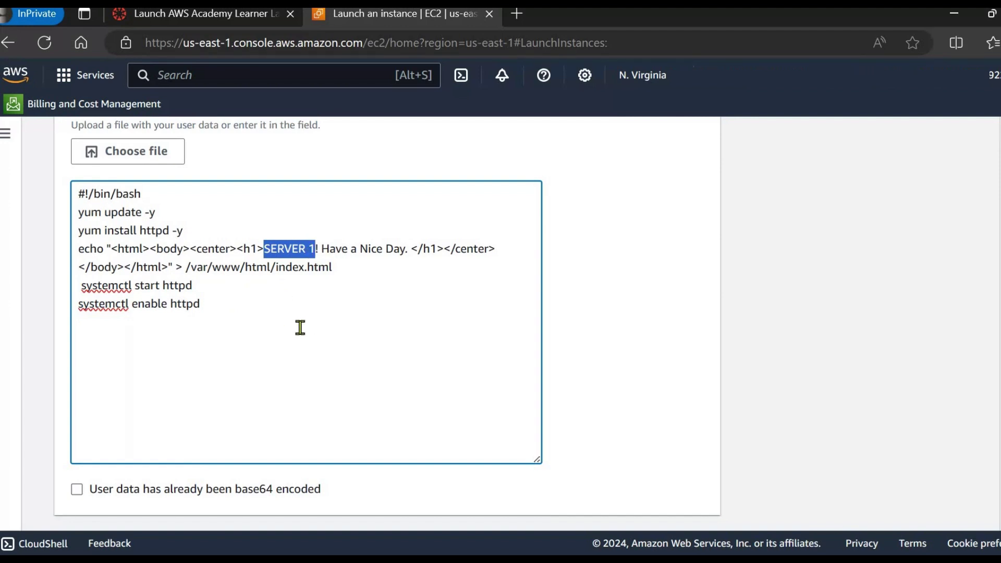
# Step: Launch the web1 instance and go back to the instances list
pyautogui.scroll(-10, 303, 322)
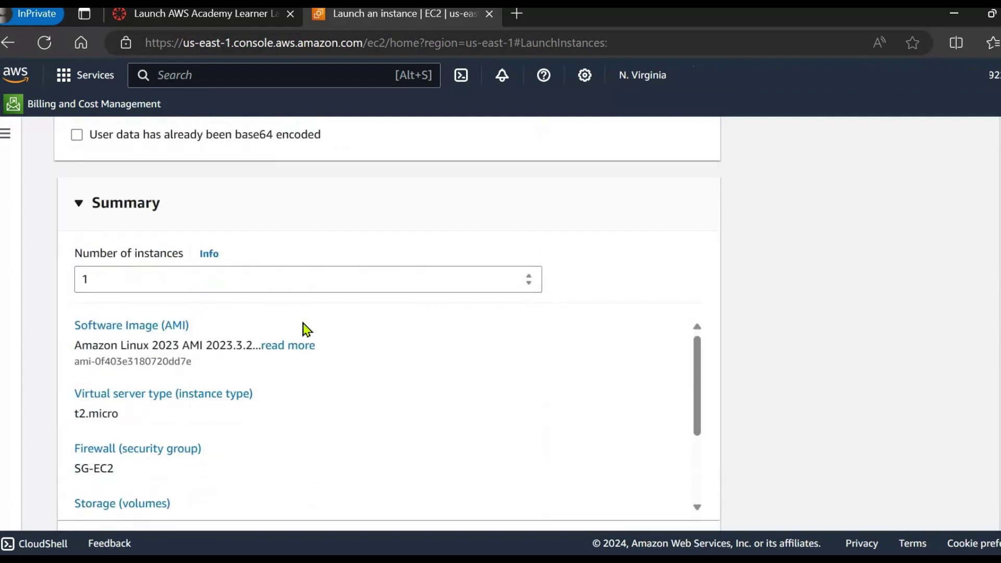
pyautogui.click(636, 466)
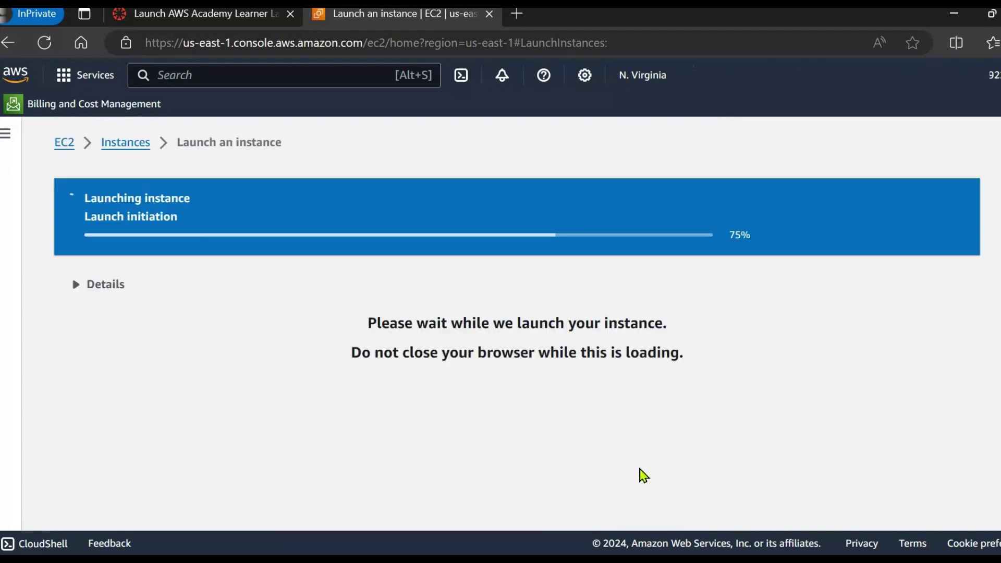
pyautogui.click(132, 149)
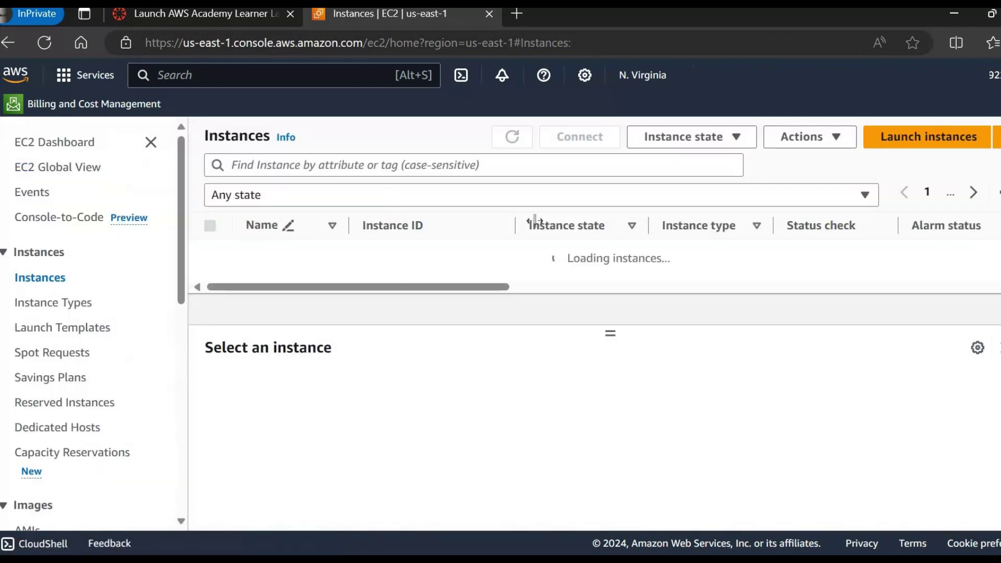
# Step: Open a new instance launch form and name the instance web2
pyautogui.click(908, 148)
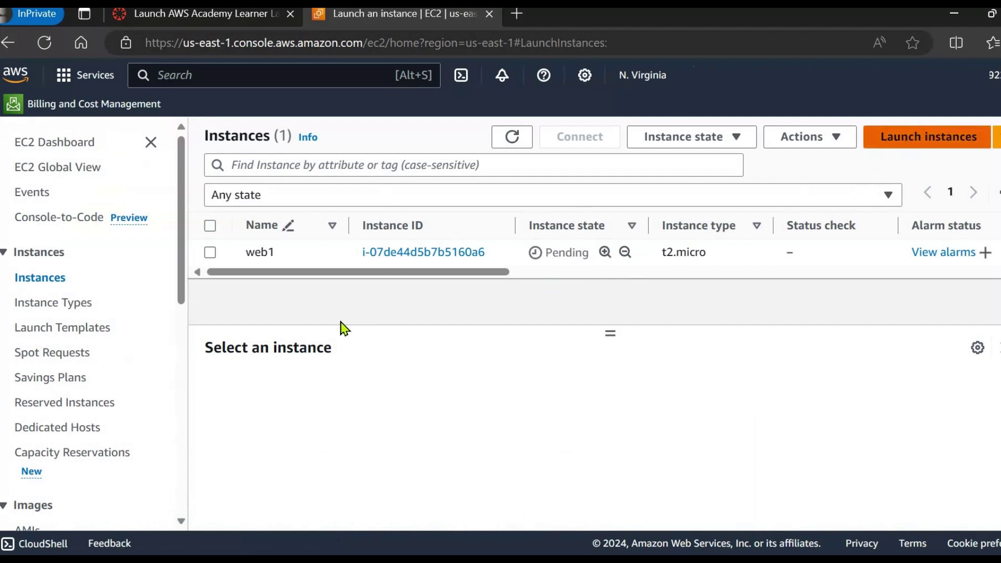
pyautogui.scroll(-1, 261, 323)
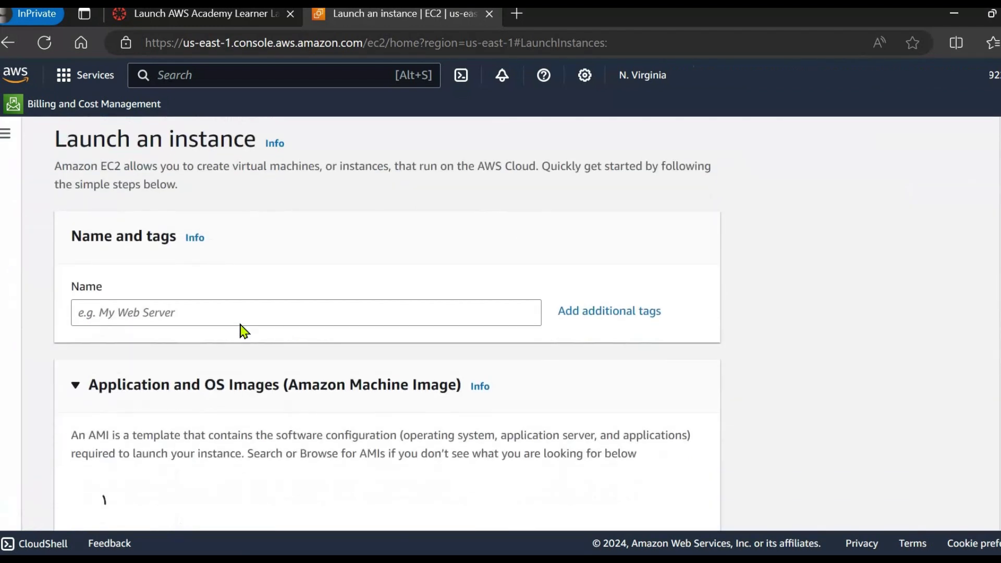
pyautogui.click(239, 302)
pyautogui.write('web2')
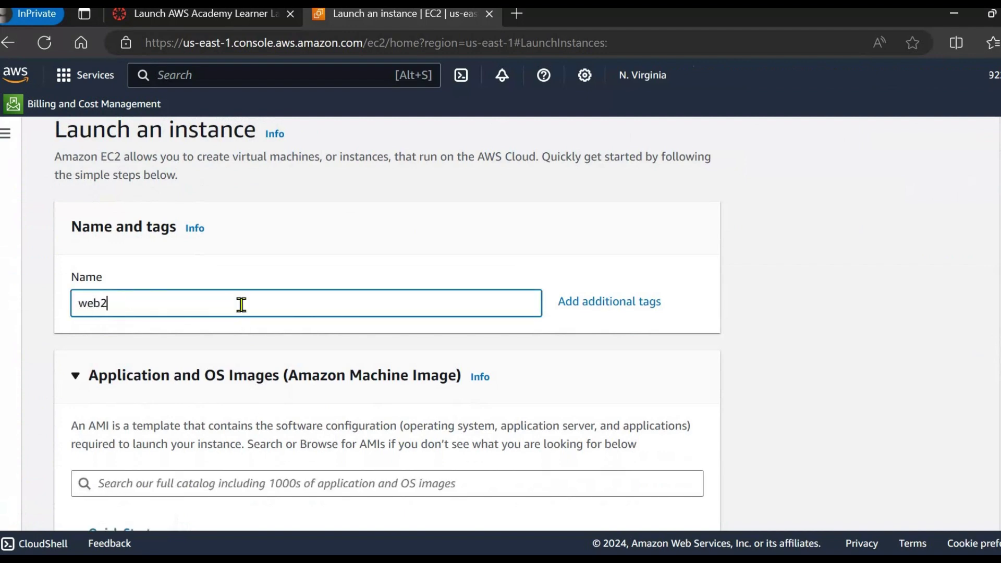
# Step: Keep web2's Amazon Linux 2023 image and t2.micro type, and select the 2-march4 key pair for login
pyautogui.scroll(-3, 241, 305)
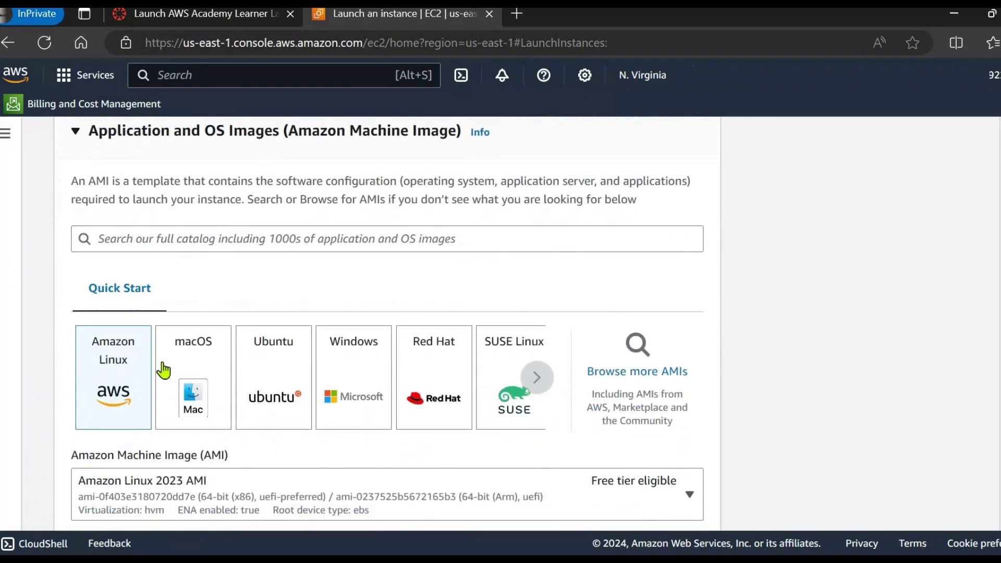
pyautogui.scroll(-3, 125, 391)
pyautogui.scroll(-8, 193, 368)
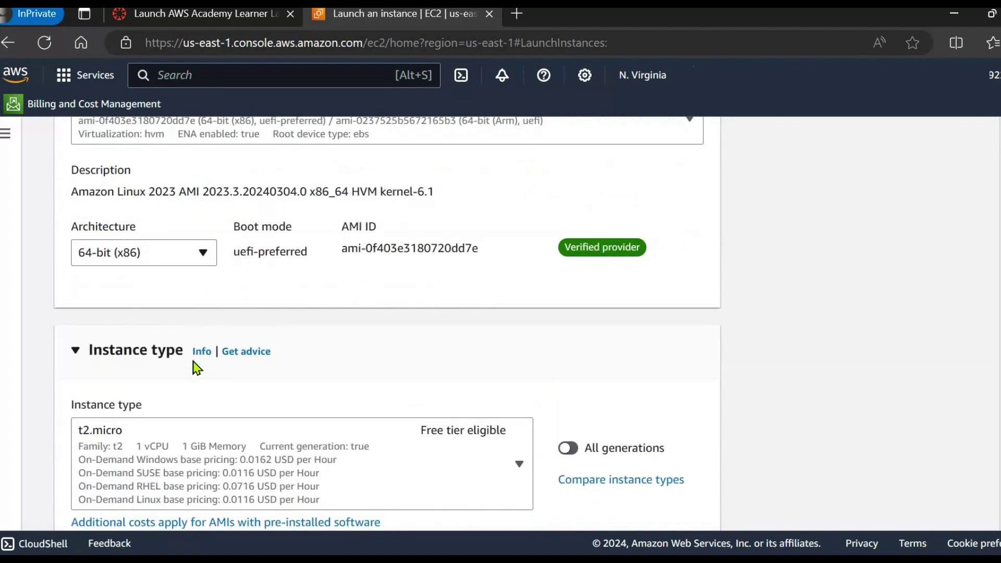
pyautogui.scroll(-2, 194, 360)
pyautogui.click(194, 349)
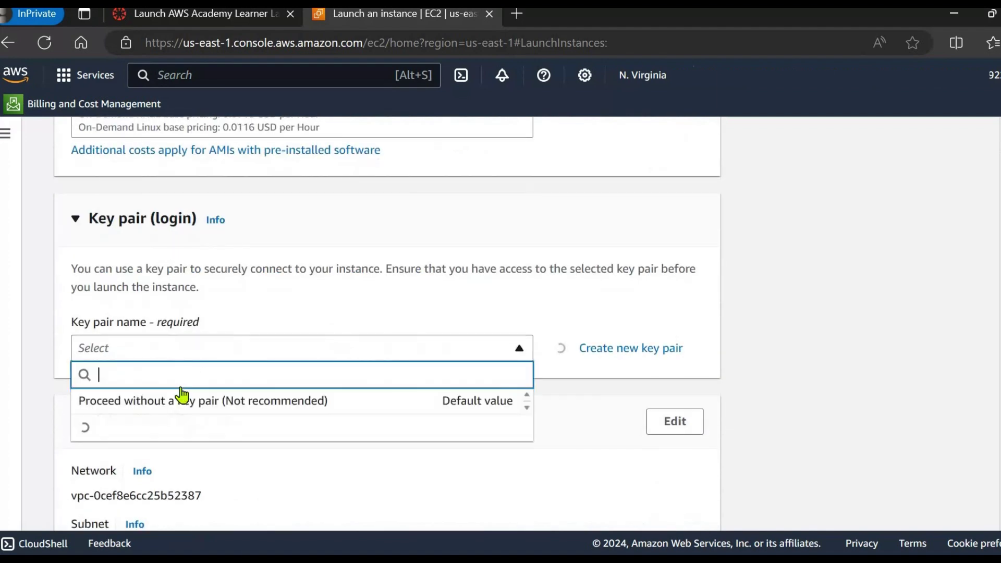
pyautogui.scroll(-3, 184, 391)
pyautogui.click(143, 299)
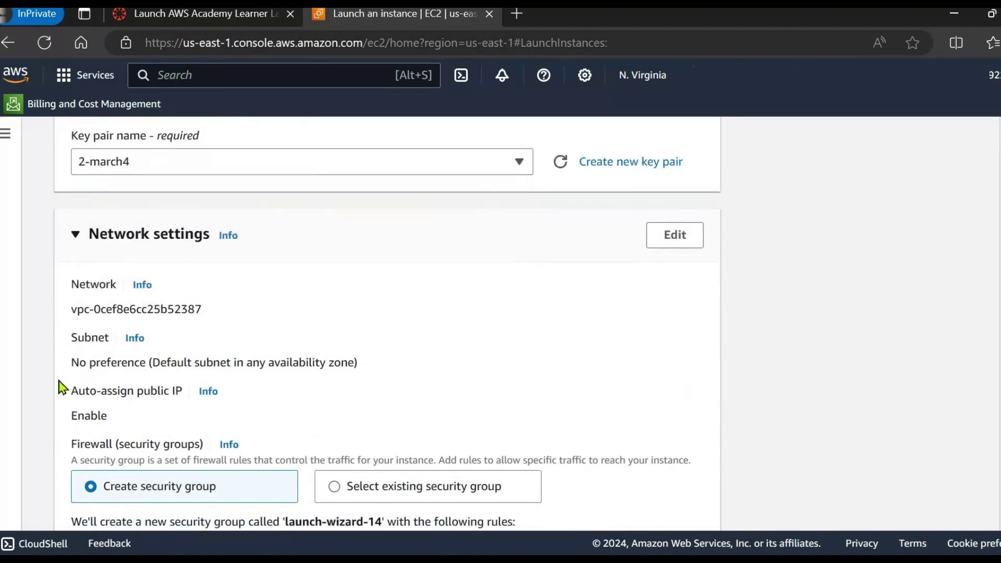
# Step: Assign the existing SG-EC2 security group to the web2 instance
pyautogui.scroll(-5, 123, 307)
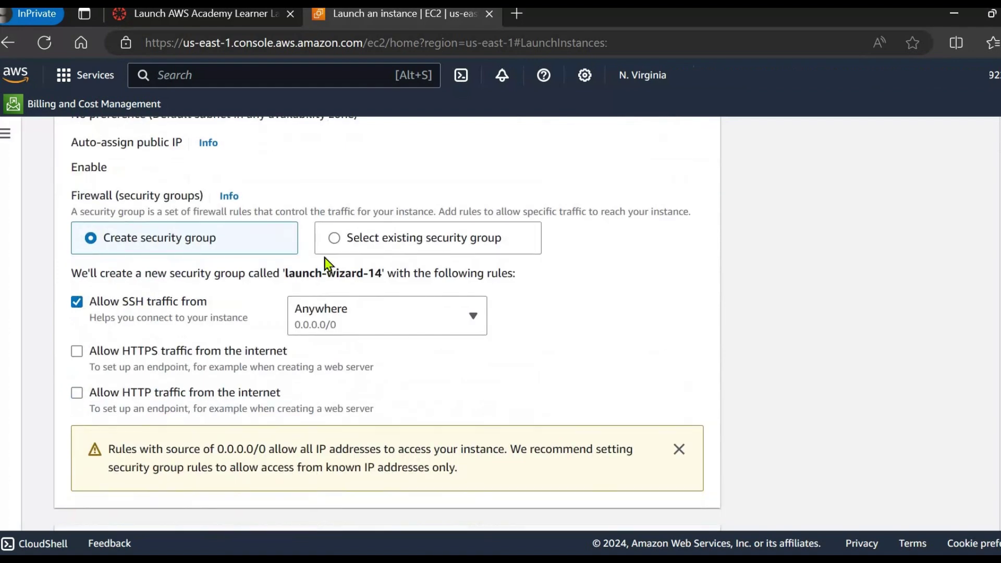
pyautogui.click(336, 243)
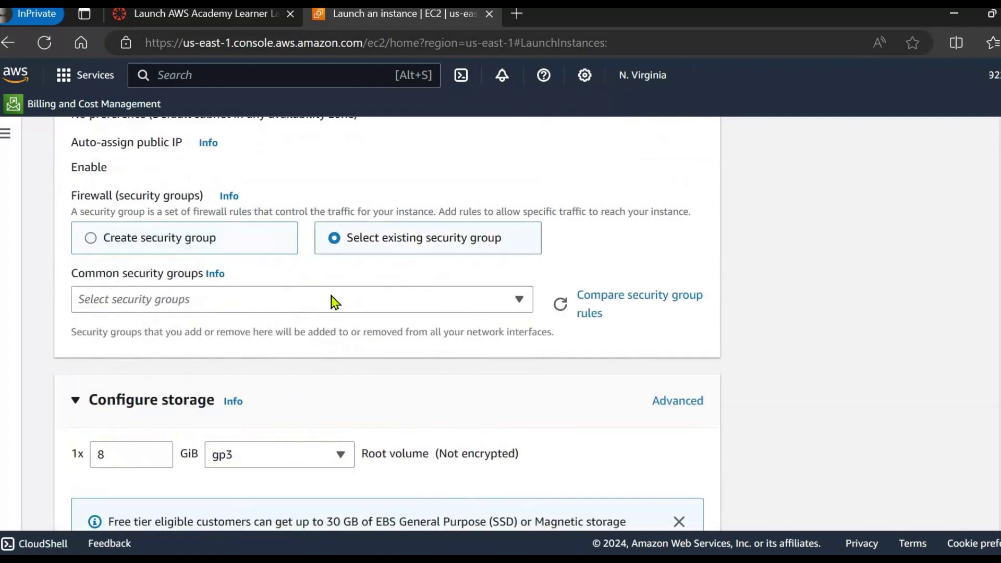
pyautogui.click(257, 308)
pyautogui.scroll(-1, 172, 440)
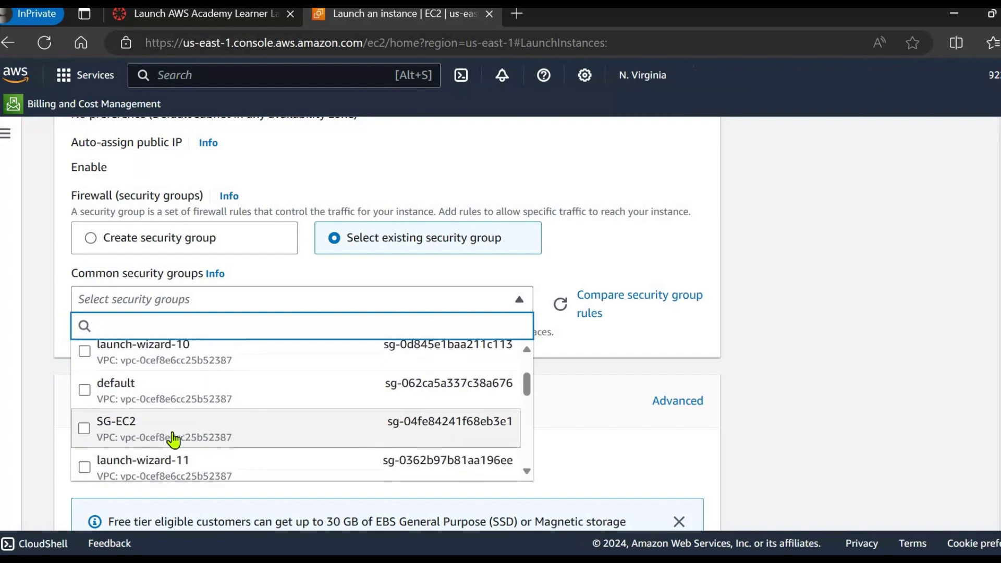
pyautogui.click(186, 438)
# Step: Enter the same httpd user data script for web2, changing the page text to "SERVER 2! Have a Nice Day."
pyautogui.scroll(-4, 372, 416)
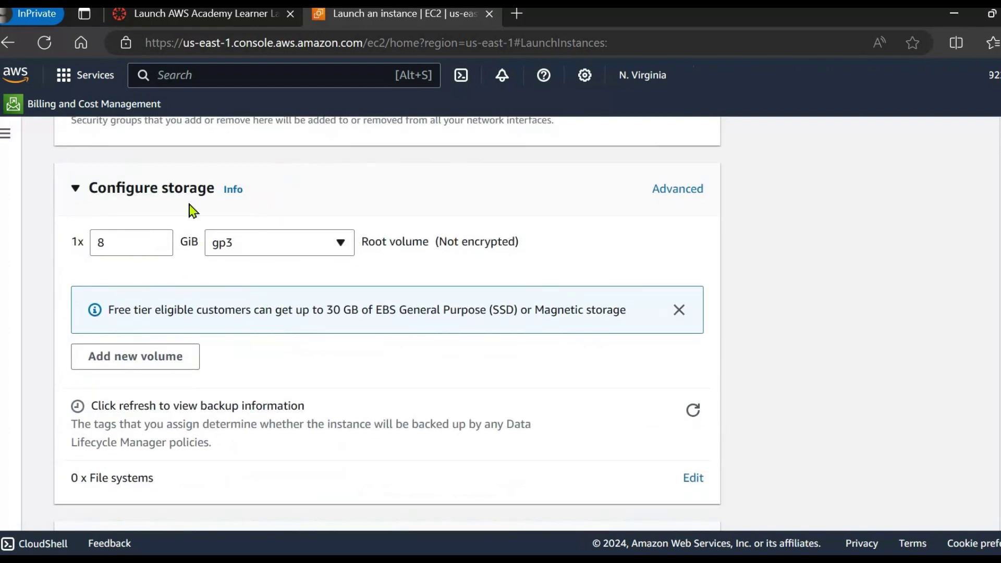
pyautogui.scroll(-8, 246, 297)
pyautogui.scroll(2, 117, 254)
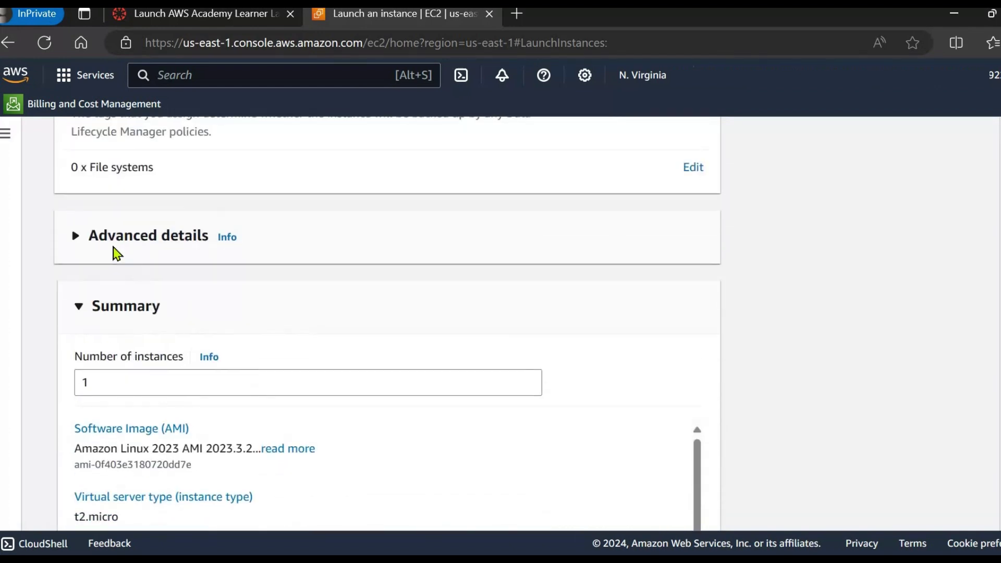
pyautogui.click(98, 240)
pyautogui.scroll(-10, 225, 339)
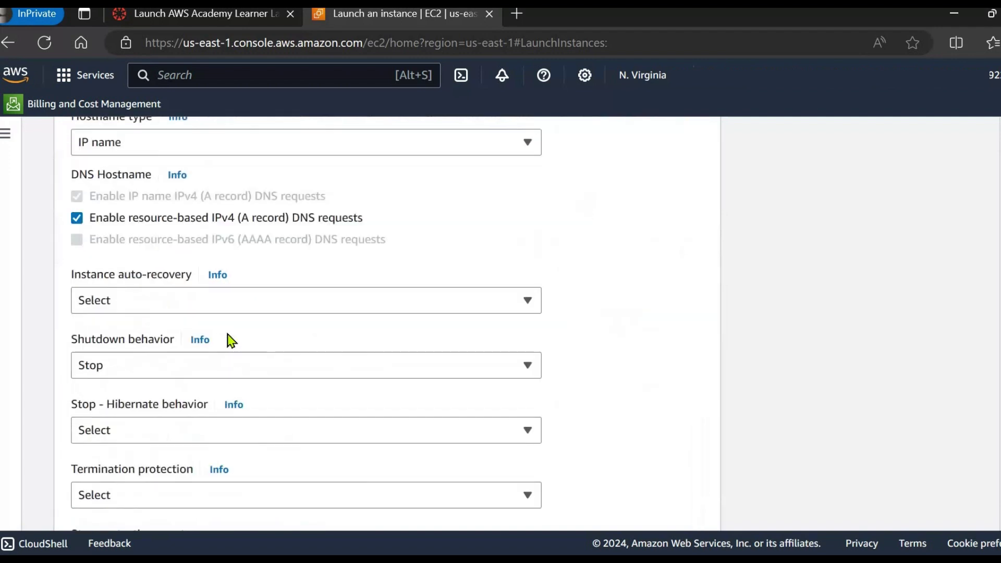
pyautogui.scroll(-15, 231, 344)
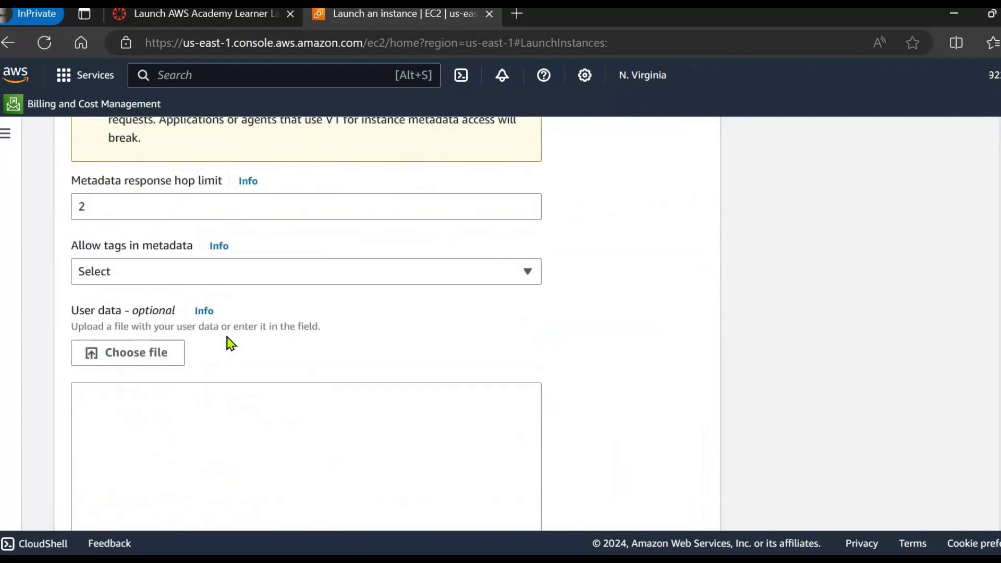
pyautogui.click(202, 246)
pyautogui.write('#!/bin/bash yum update -y yum install httpd -y echo "<html><body><center><h1>SERVER 1! Have a Nice Day. </h1></center></body></html>" > /var/www/html/index.html  systemctl start httpd systemctl enable httpd')
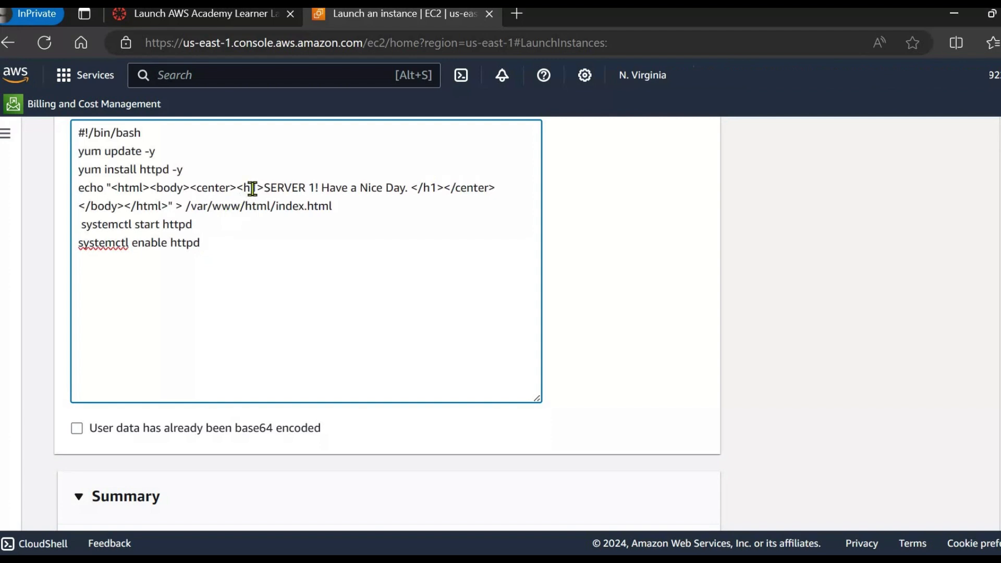
pyautogui.press('BackSpace')
pyautogui.write('2')
# Step: Launch the web2 instance and return to the list of instances
pyautogui.scroll(-5, 275, 335)
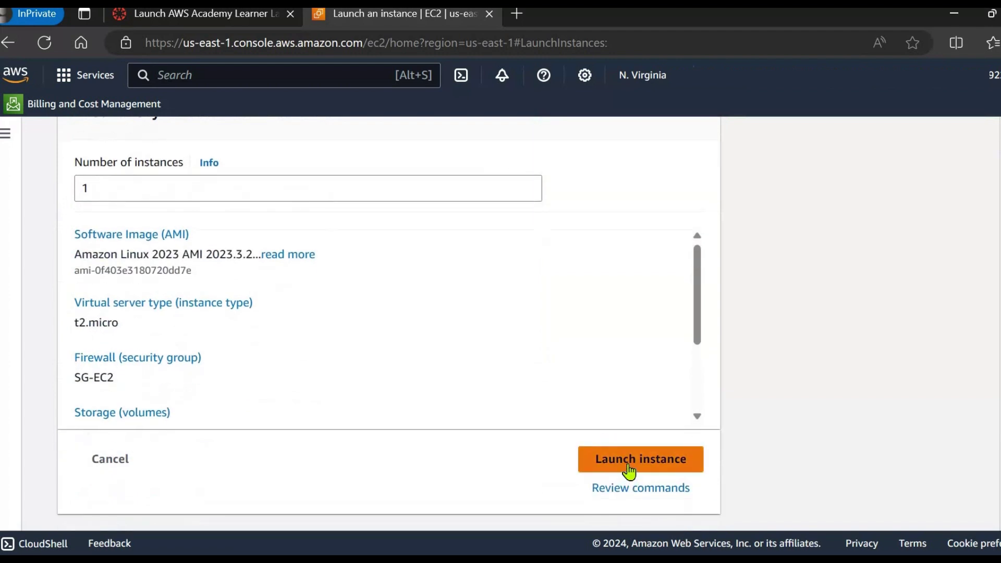
pyautogui.click(629, 477)
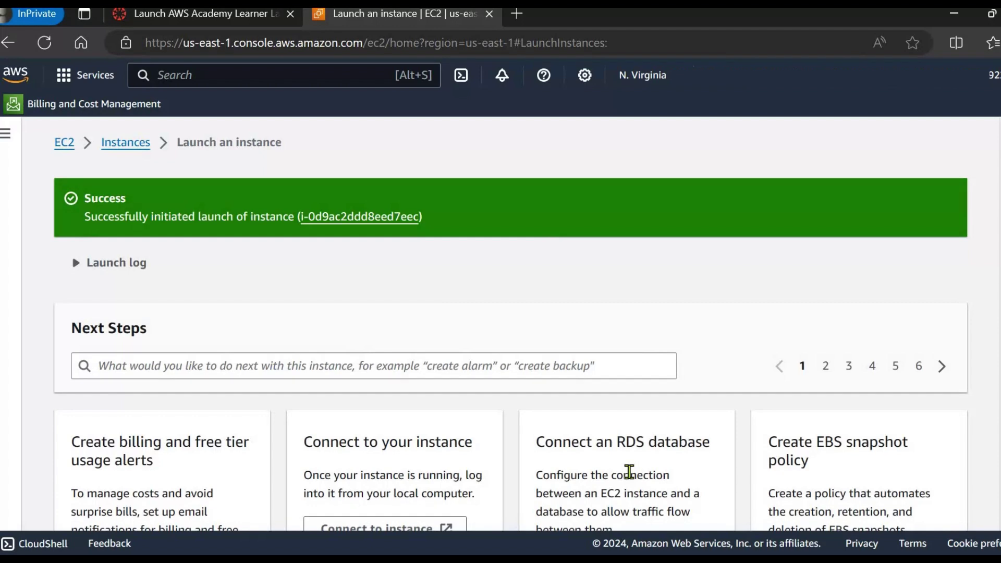
pyautogui.click(113, 146)
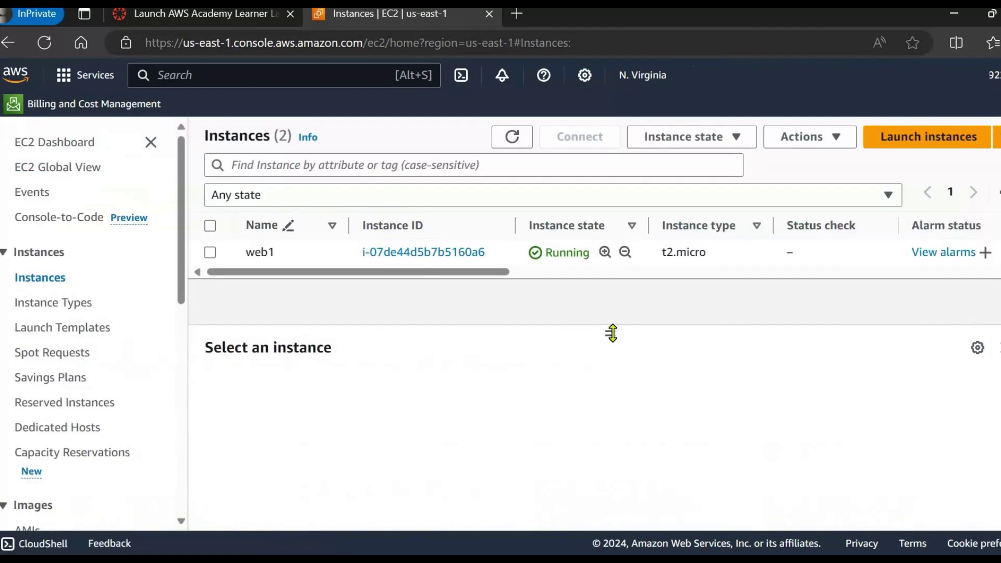
# Step: Refresh the list of instances and open the EC2 target groups page
pyautogui.moveTo(611, 371); pyautogui.dragTo(610, 416)
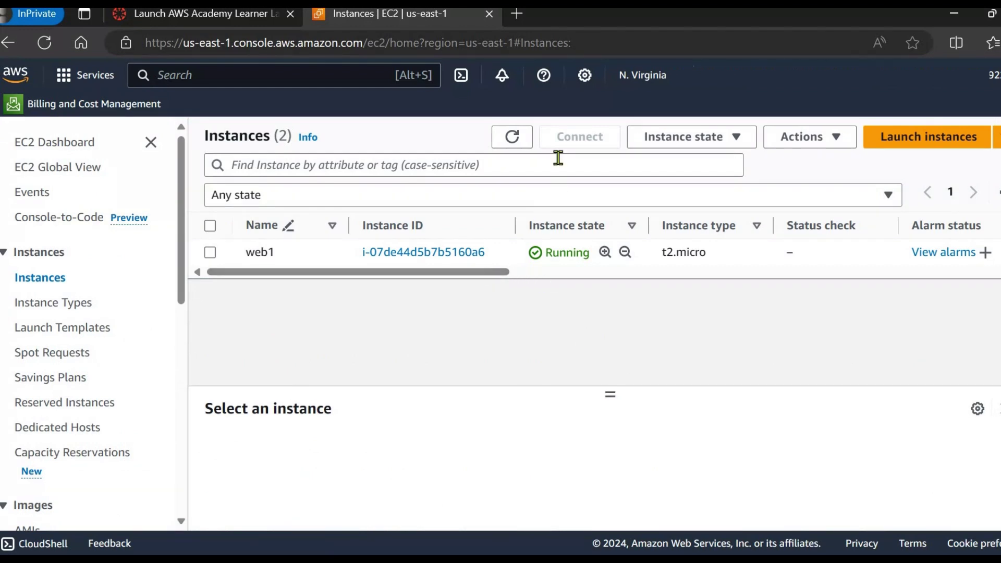
pyautogui.click(510, 137)
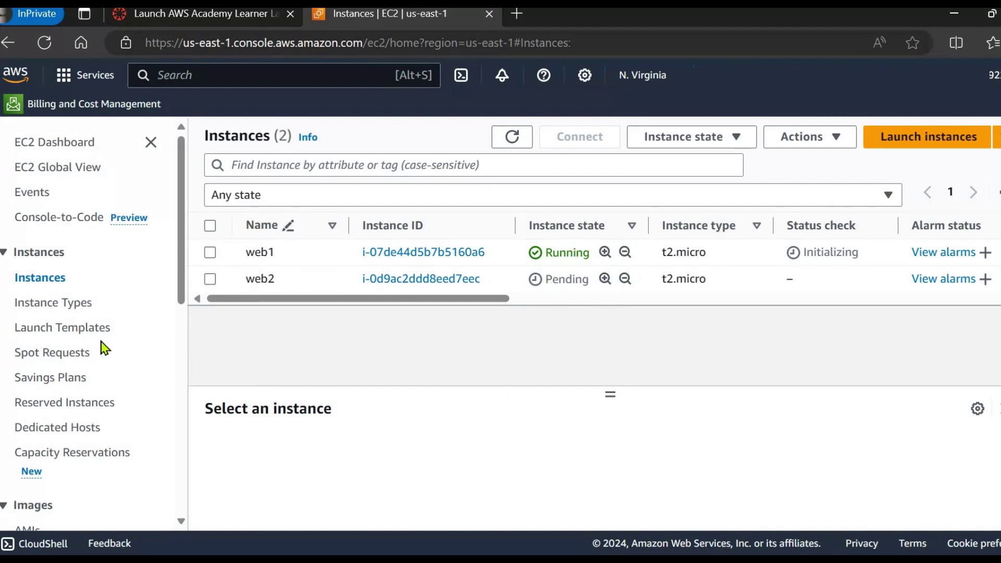
pyautogui.scroll(-5, 96, 364)
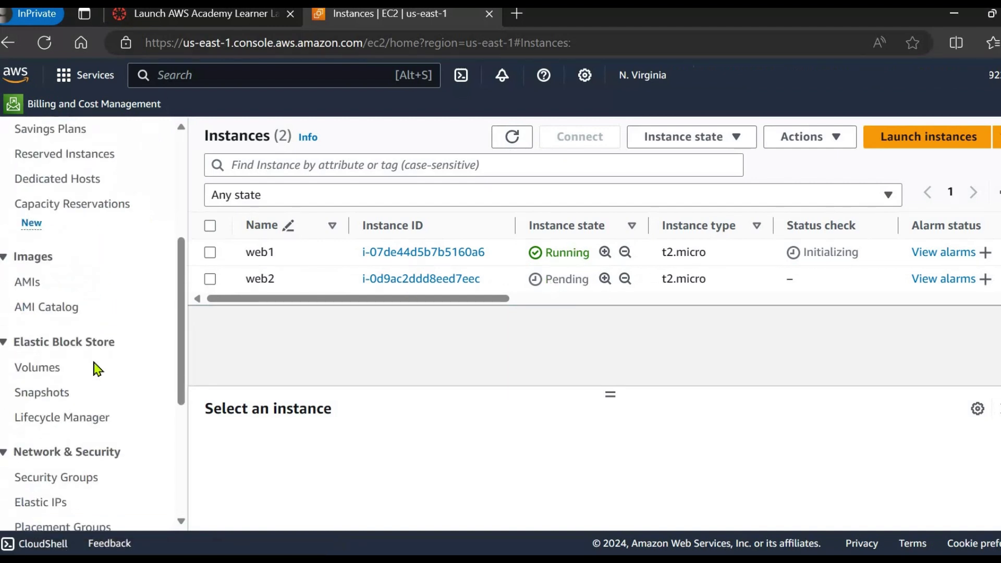
pyautogui.scroll(-5, 97, 367)
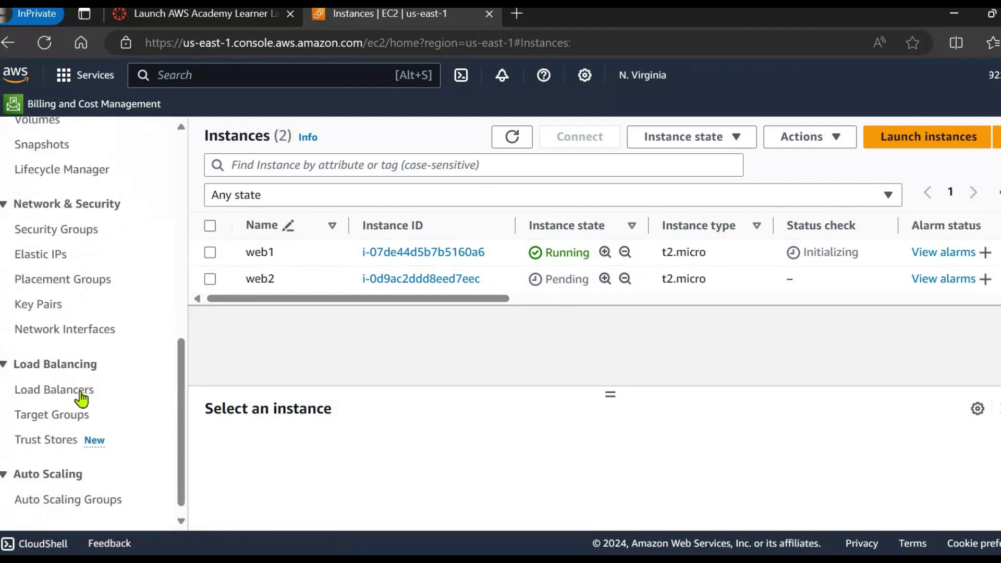
pyautogui.click(47, 417)
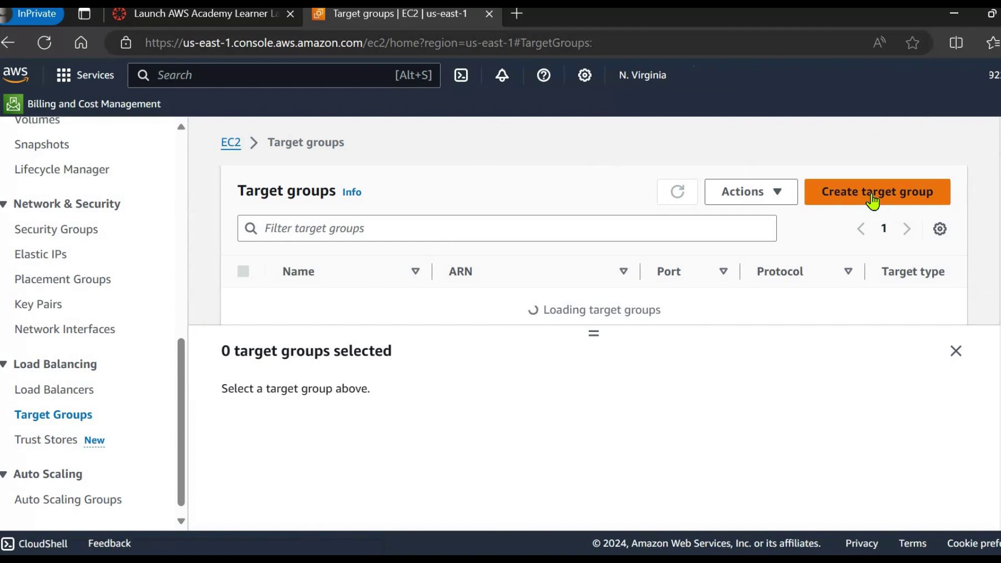
# Step: Start creating a target group for instances and name it demo-target
pyautogui.click(873, 201)
pyautogui.scroll(-2, 395, 361)
pyautogui.scroll(-6, 452, 372)
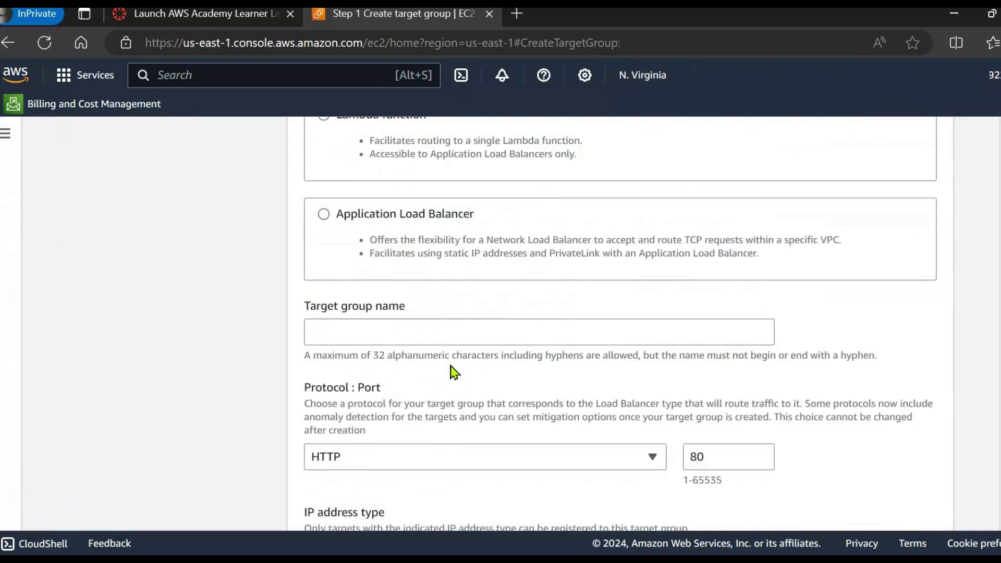
pyautogui.click(346, 297)
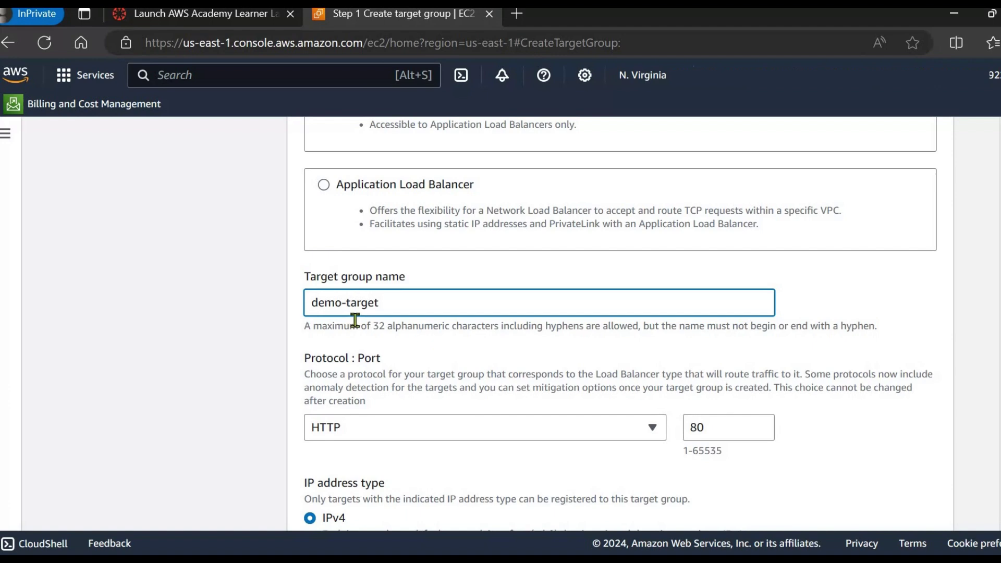
# Step: Keep HTTP port 80, IPv4 and HTTP1 for the target group, and set the health check path to /var/www/html/
pyautogui.scroll(-2, 384, 348)
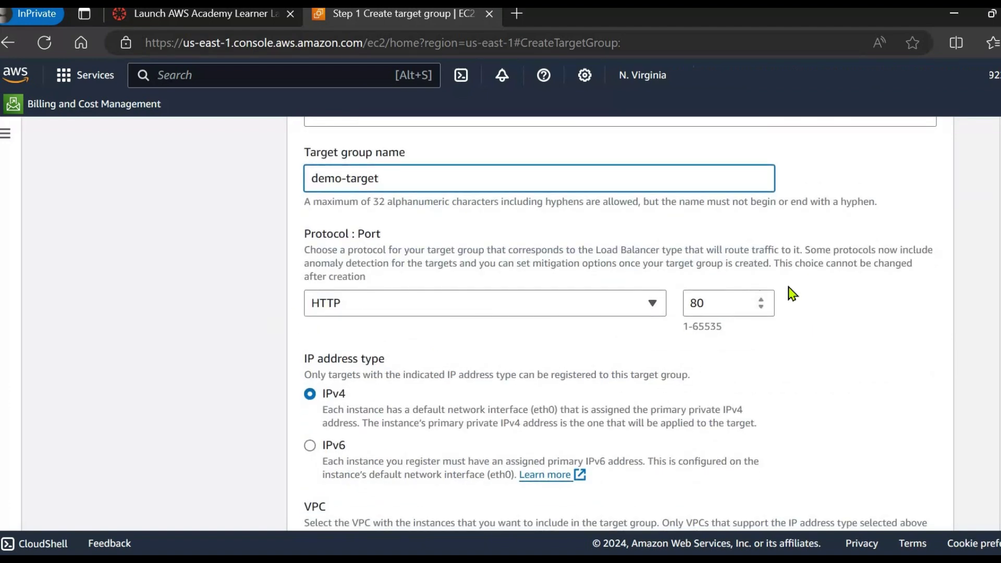
pyautogui.scroll(-4, 573, 347)
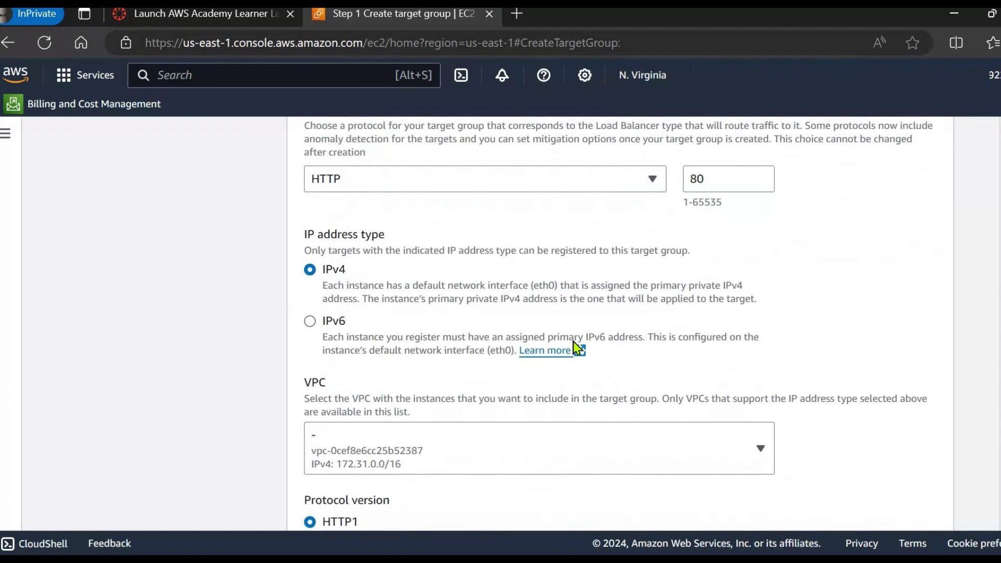
pyautogui.scroll(-3, 548, 337)
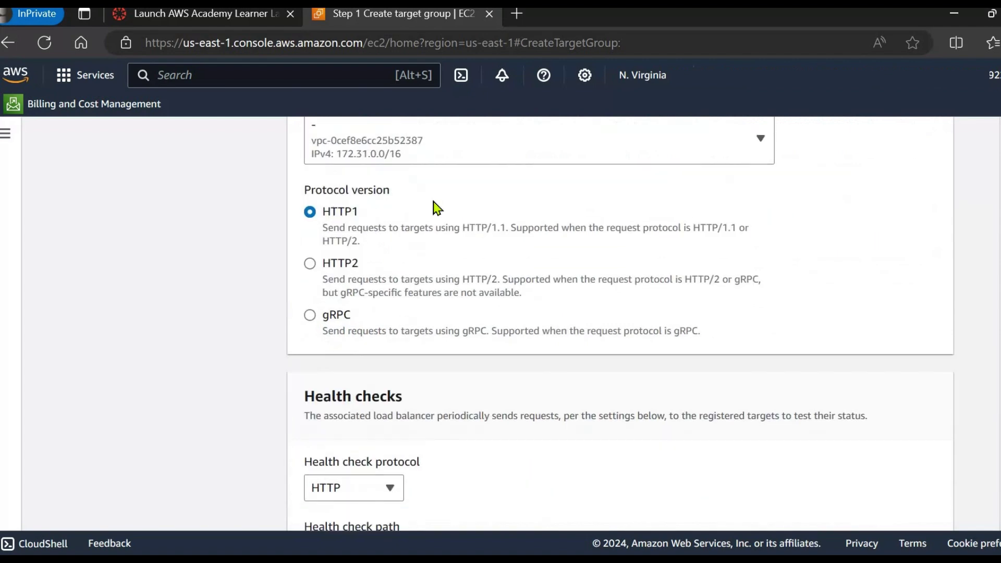
pyautogui.scroll(-4, 467, 266)
pyautogui.click(379, 322)
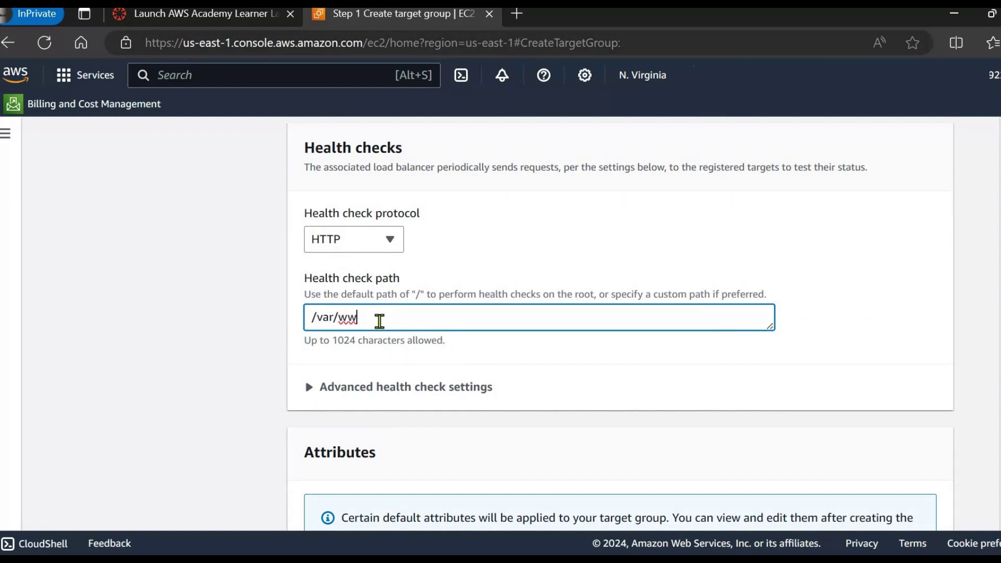
pyautogui.write('var/www/html/')
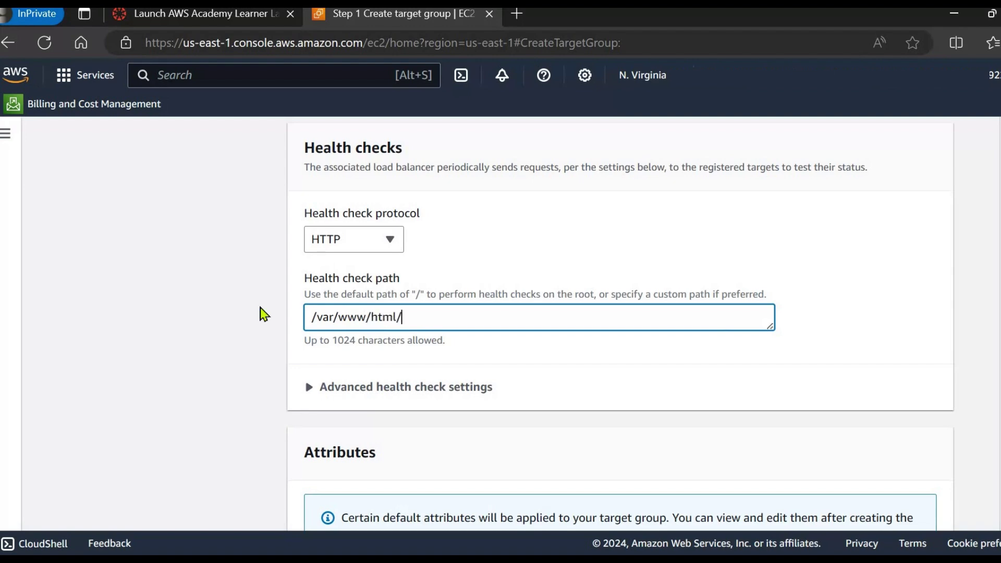
# Step: Review the target group's name, protocol and health check settings, and continue to target registration
pyautogui.scroll(-1, 500, 312)
pyautogui.scroll(-3, 500, 313)
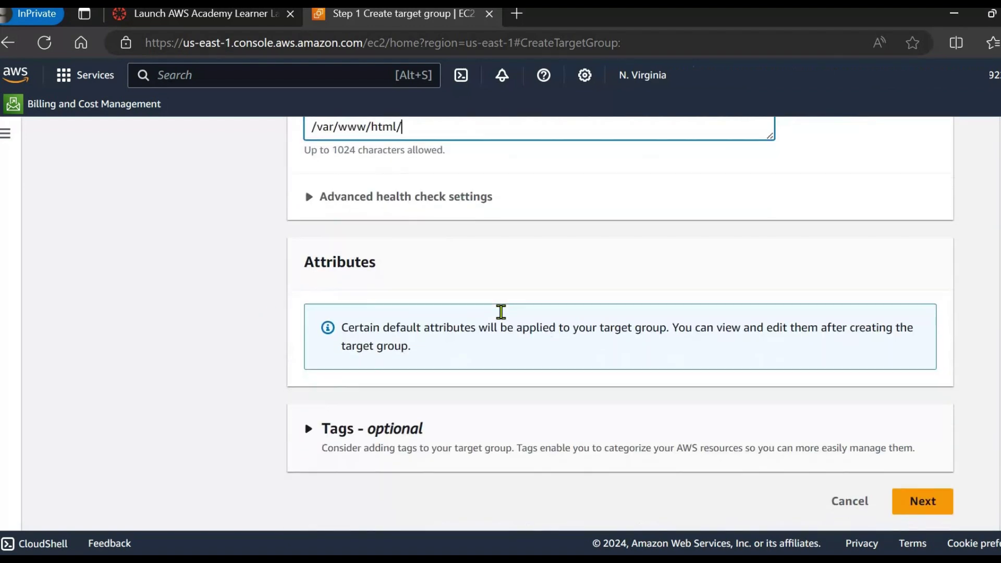
pyautogui.scroll(6, 501, 313)
pyautogui.scroll(-4, 501, 318)
pyautogui.scroll(-2, 504, 336)
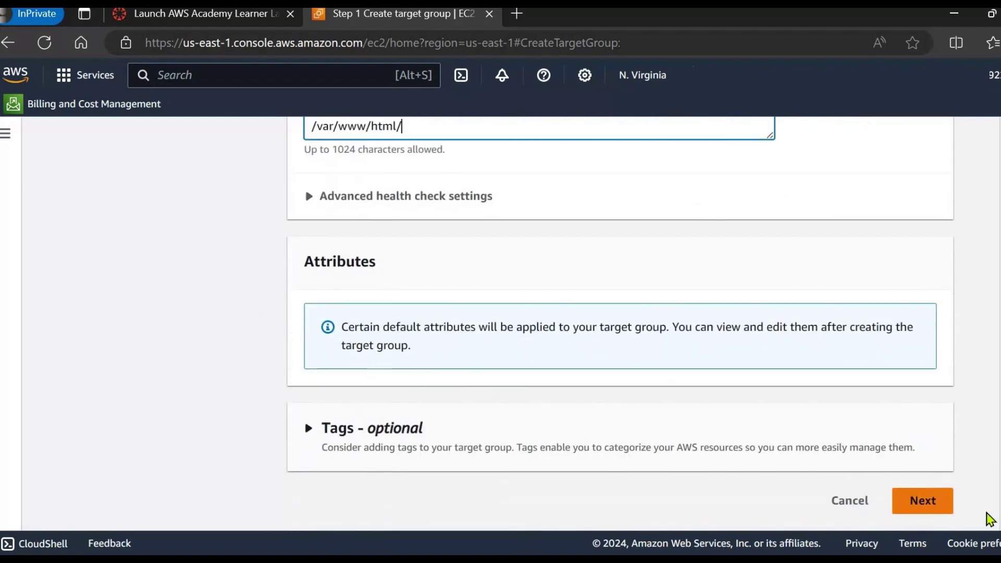
pyautogui.scroll(7, 715, 405)
pyautogui.scroll(-7, 730, 410)
pyautogui.scroll(18, 730, 410)
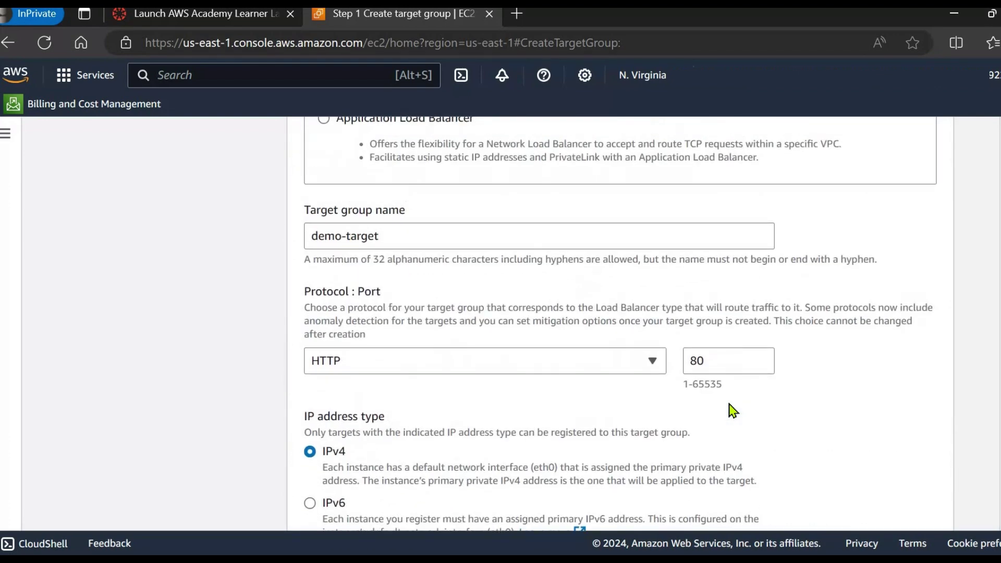
pyautogui.scroll(2, 732, 410)
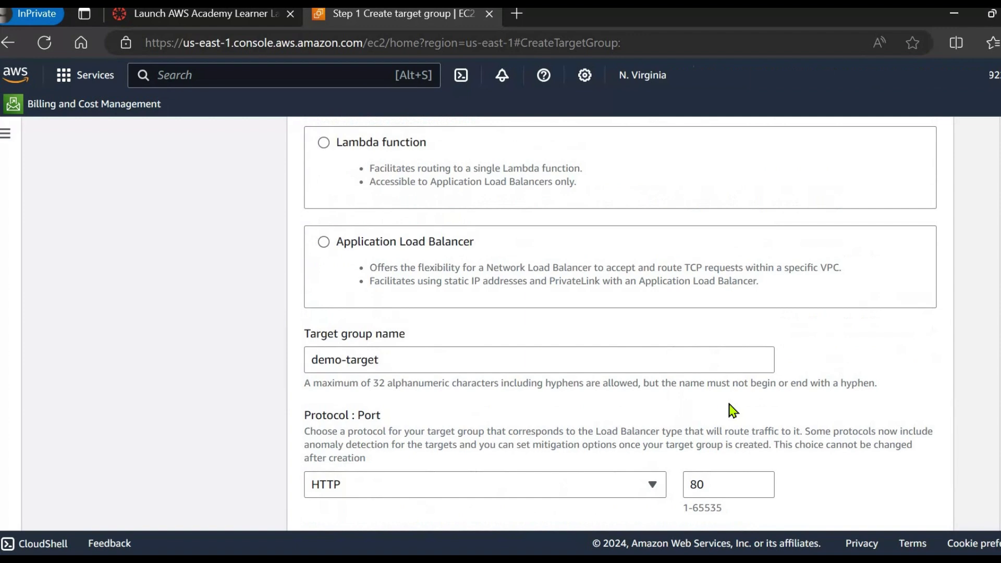
pyautogui.scroll(-10, 730, 410)
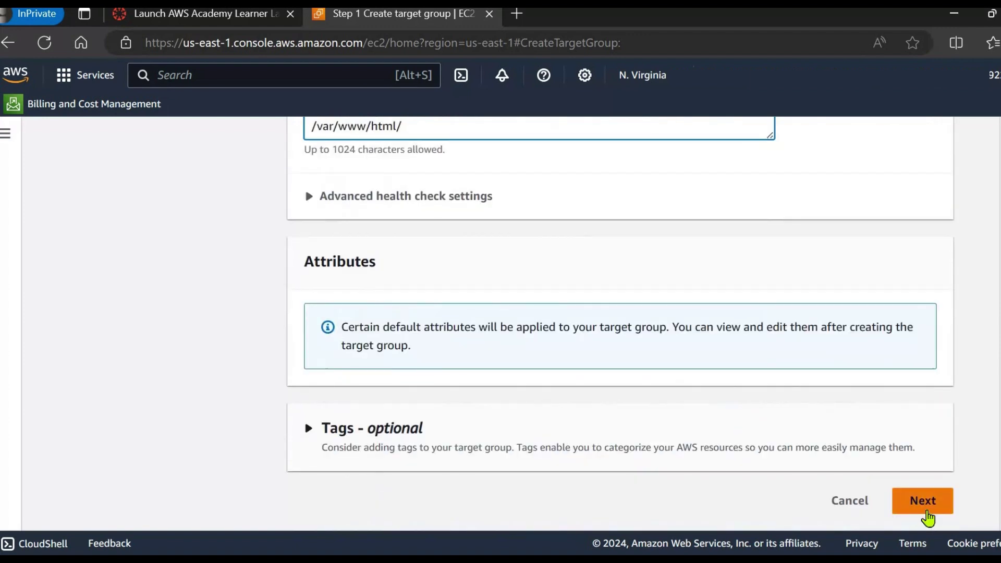
pyautogui.click(922, 508)
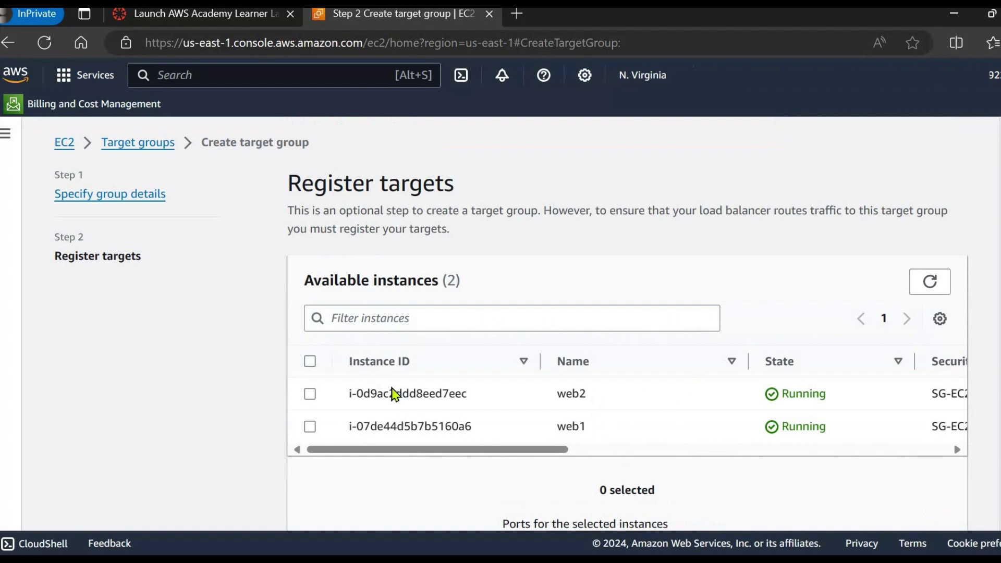
# Step: Add web1 and web2 on port 80 as pending targets, create the target group and return to the target groups list
pyautogui.click(311, 362)
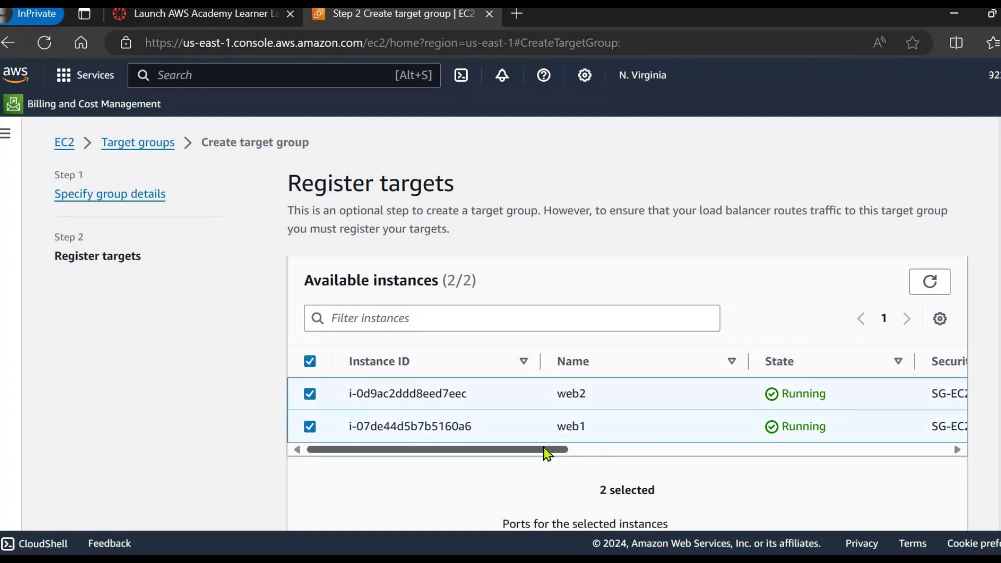
pyautogui.scroll(-3, 546, 453)
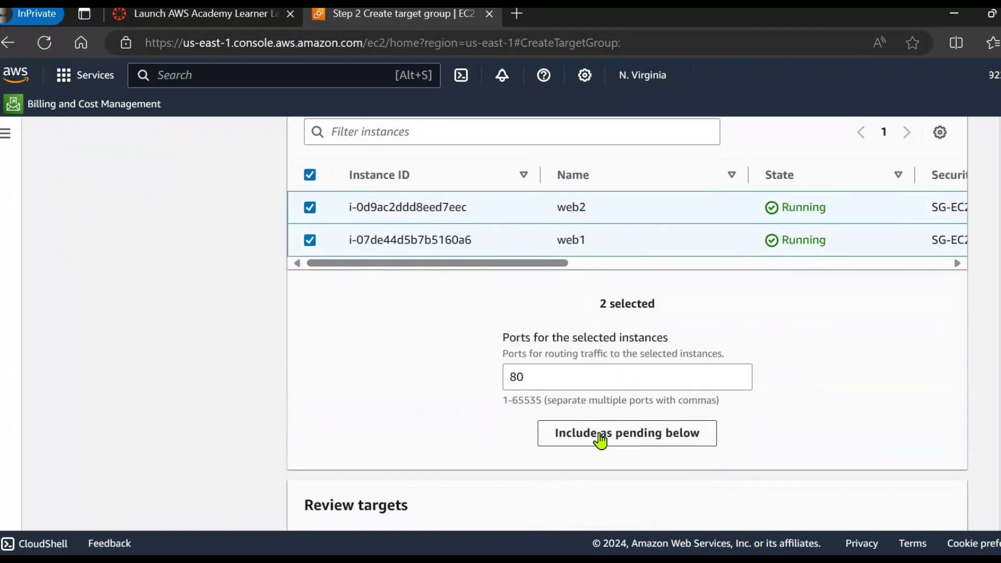
pyautogui.click(600, 436)
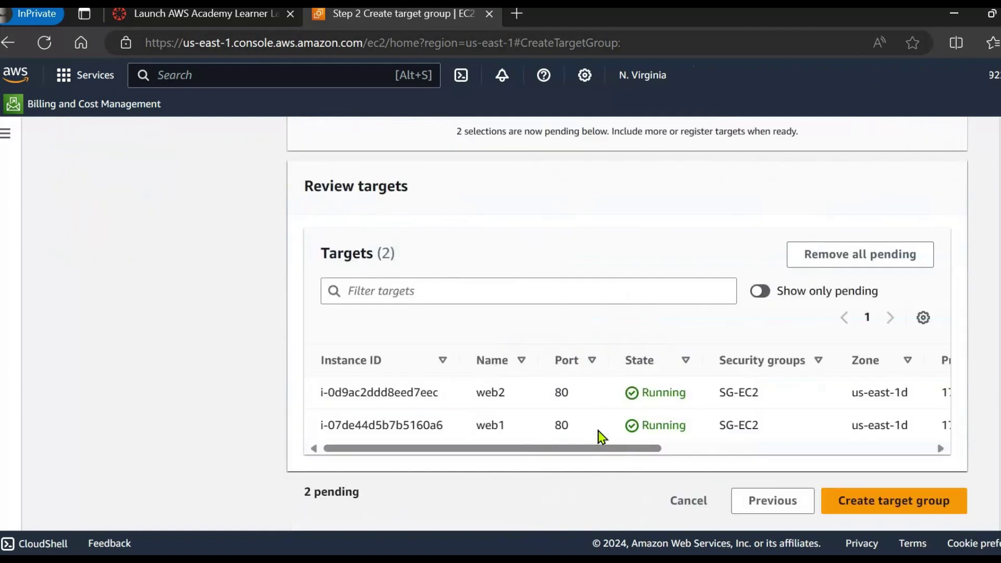
pyautogui.click(879, 516)
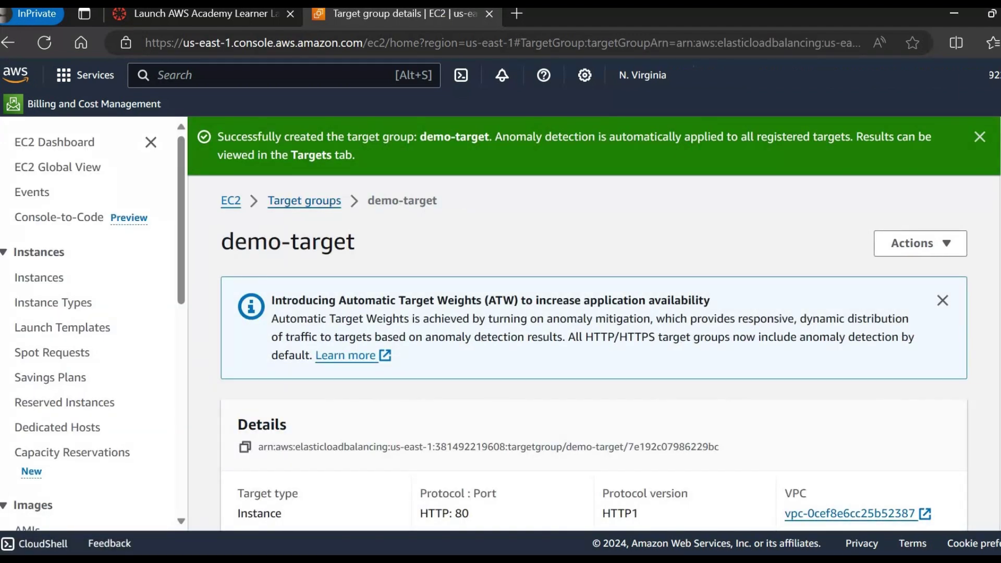
pyautogui.click(303, 205)
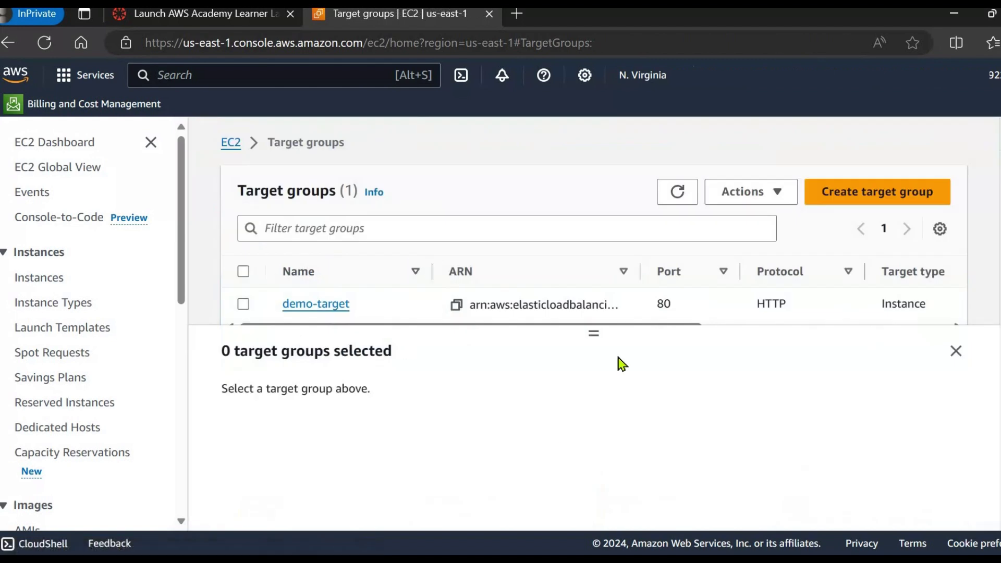
# Step: Go to the load balancers page, compare the available types and start creating an Application Load Balancer
pyautogui.scroll(-10, 29, 456)
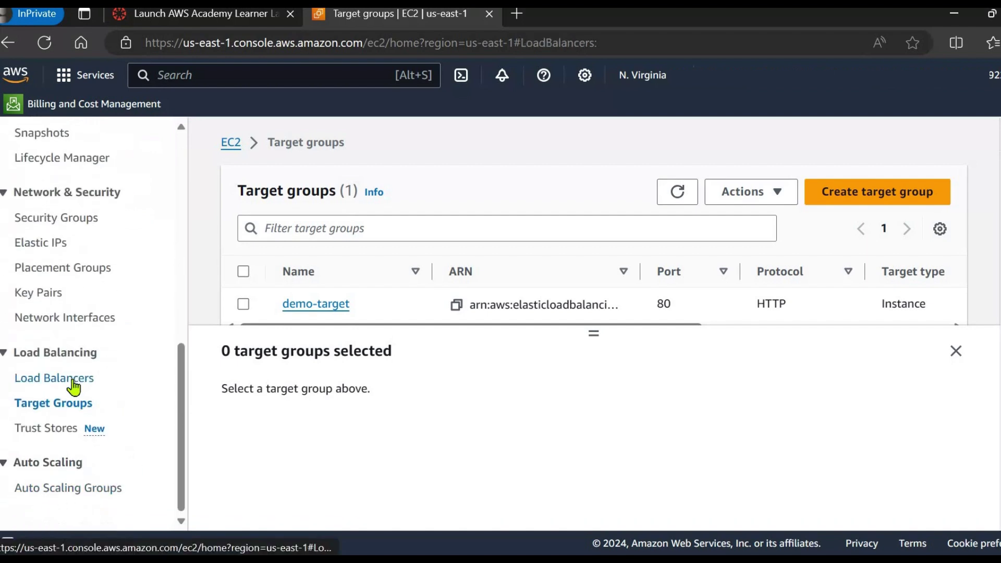
pyautogui.click(74, 386)
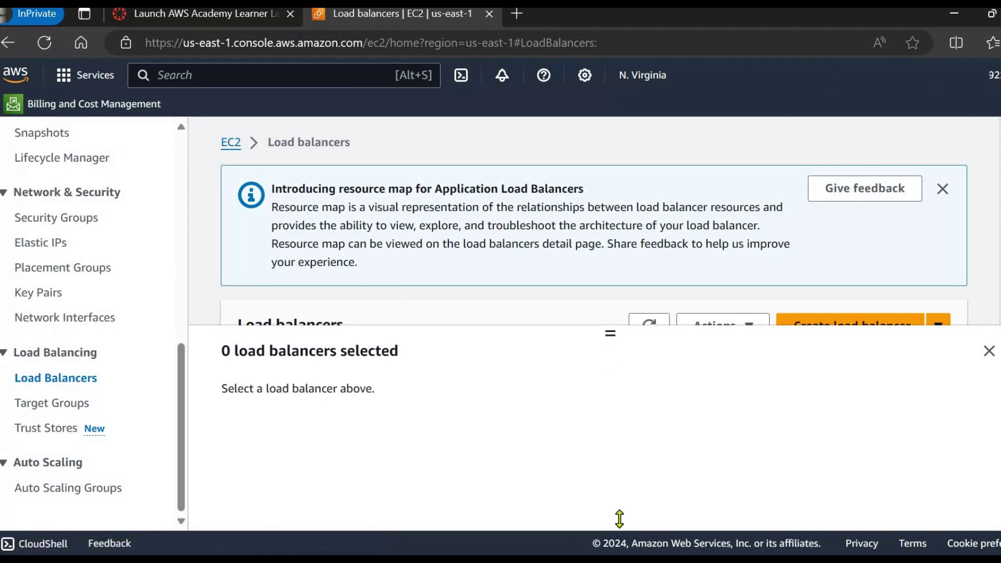
pyautogui.moveTo(619, 496); pyautogui.dragTo(620, 497)
pyautogui.click(834, 326)
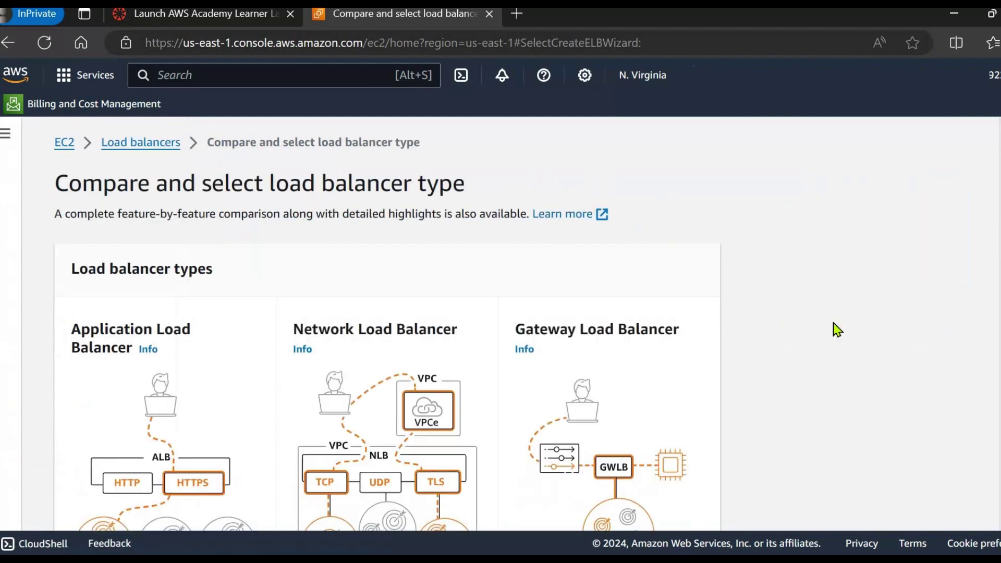
pyautogui.scroll(-7, 212, 384)
pyautogui.scroll(5, 156, 365)
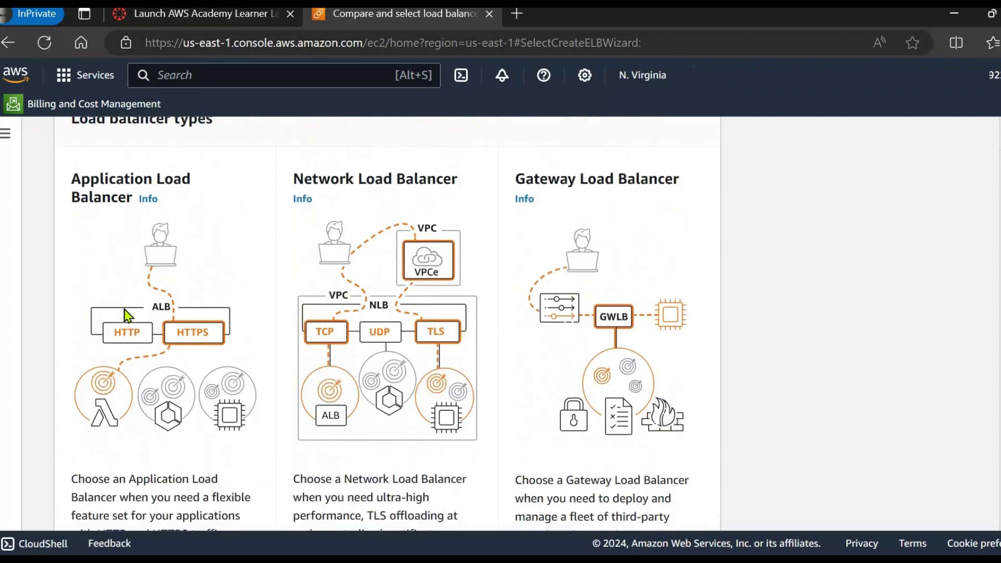
pyautogui.scroll(-1, 172, 365)
pyautogui.scroll(-5, 175, 404)
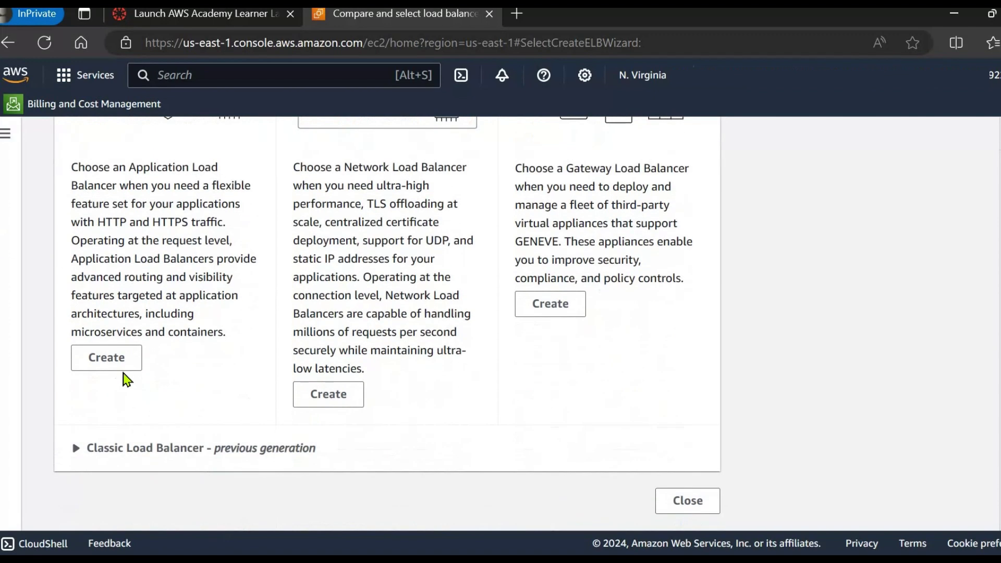
pyautogui.click(109, 359)
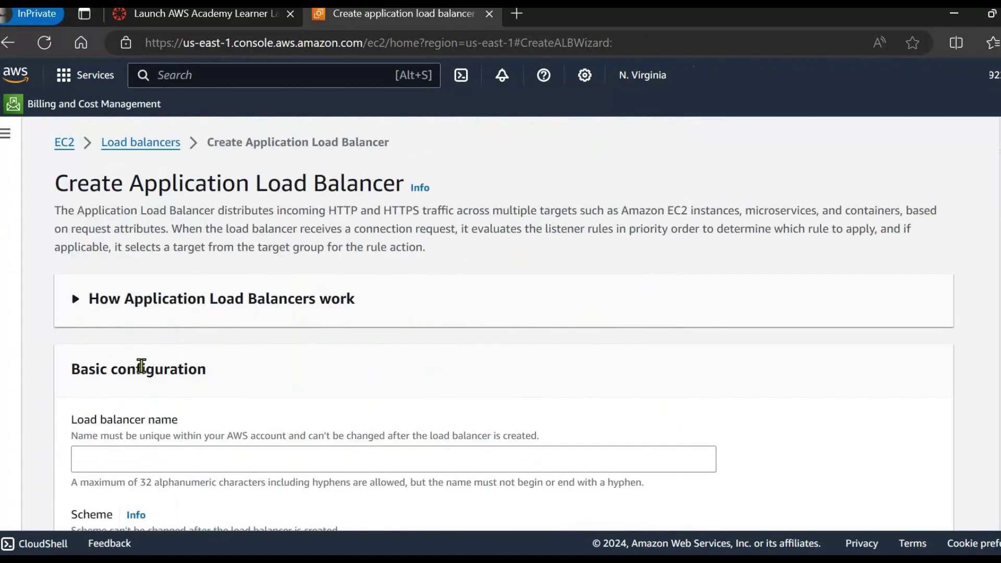
# Step: Name the load balancer demo-LBalancer, keeping the Internet-facing scheme and IPv4 address type
pyautogui.scroll(-2, 128, 368)
pyautogui.click(116, 340)
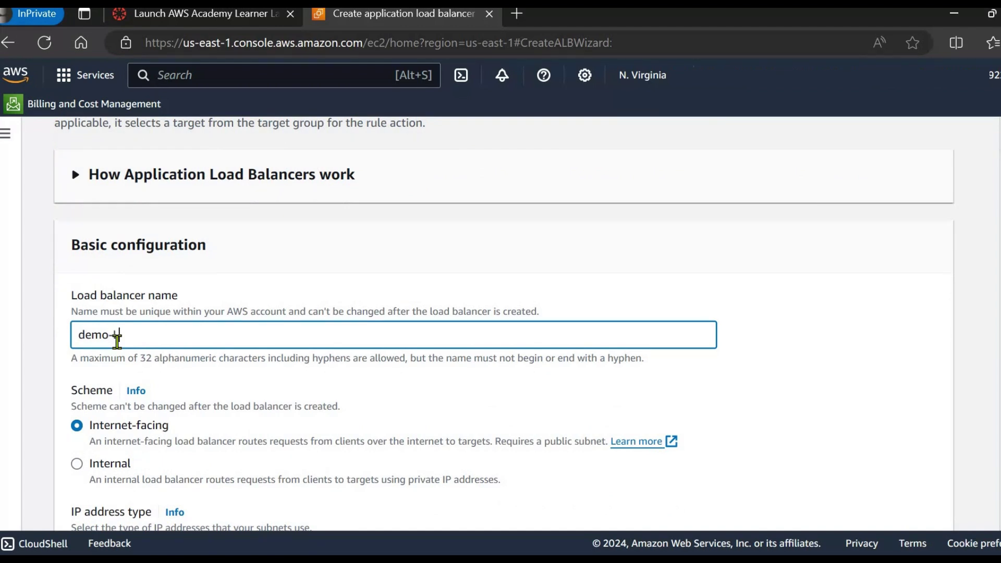
pyautogui.write('demo-LBala')
pyautogui.scroll(-1, 256, 380)
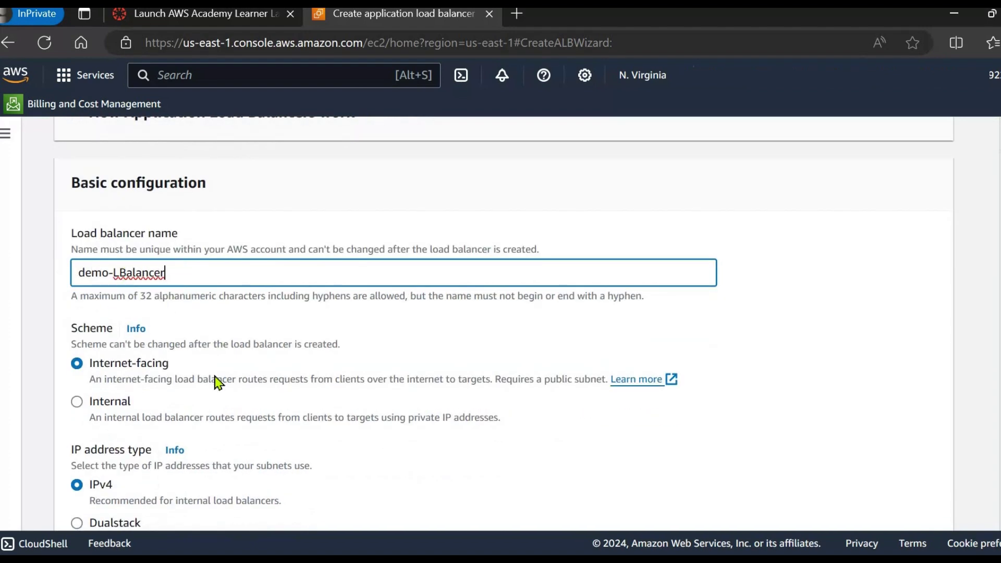
pyautogui.scroll(-2, 214, 380)
pyautogui.scroll(-3, 190, 396)
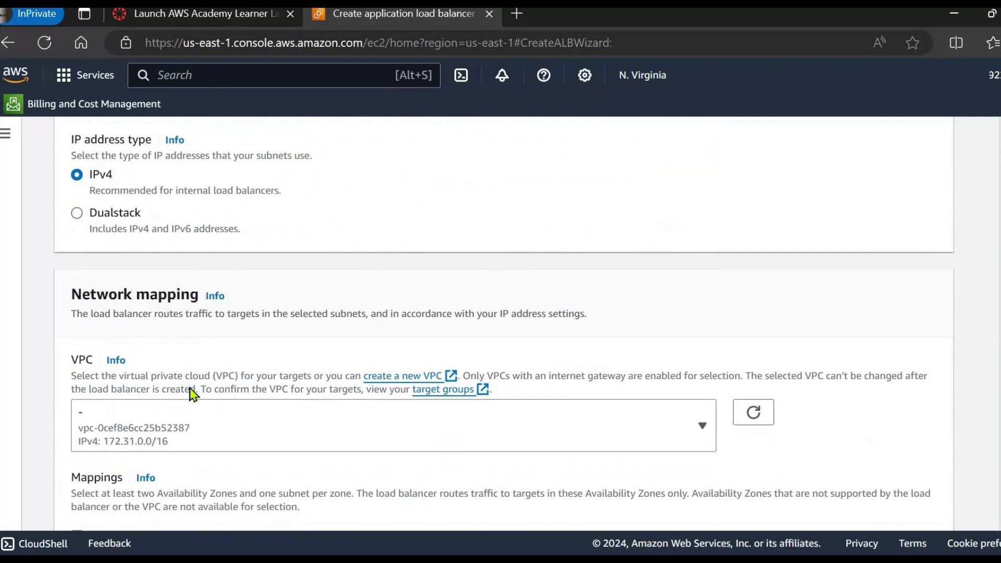
# Step: Map the load balancer to all six Availability Zones, us-east-1a through us-east-1f, in the preselected VPC
pyautogui.scroll(-2, 158, 423)
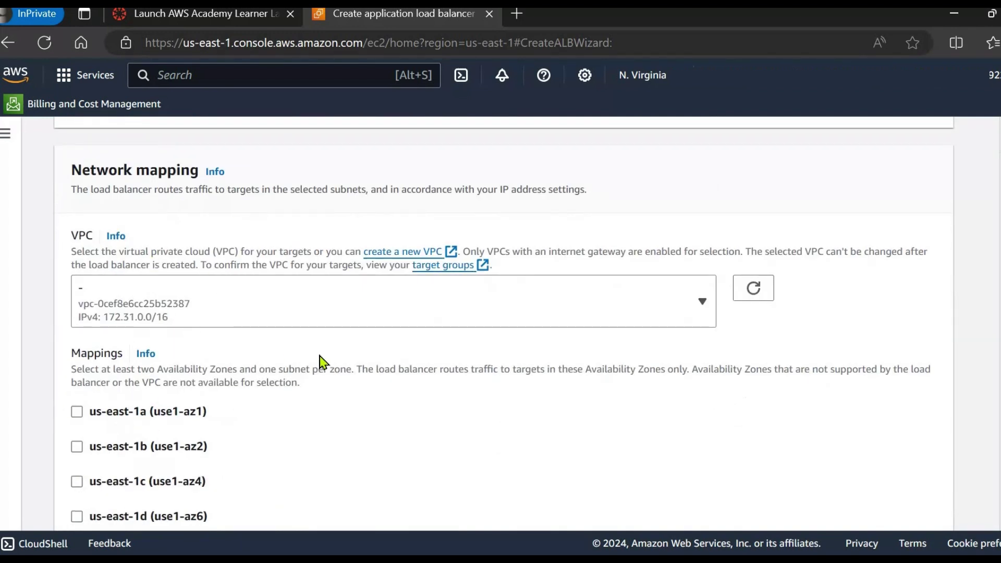
pyautogui.scroll(-1, 138, 367)
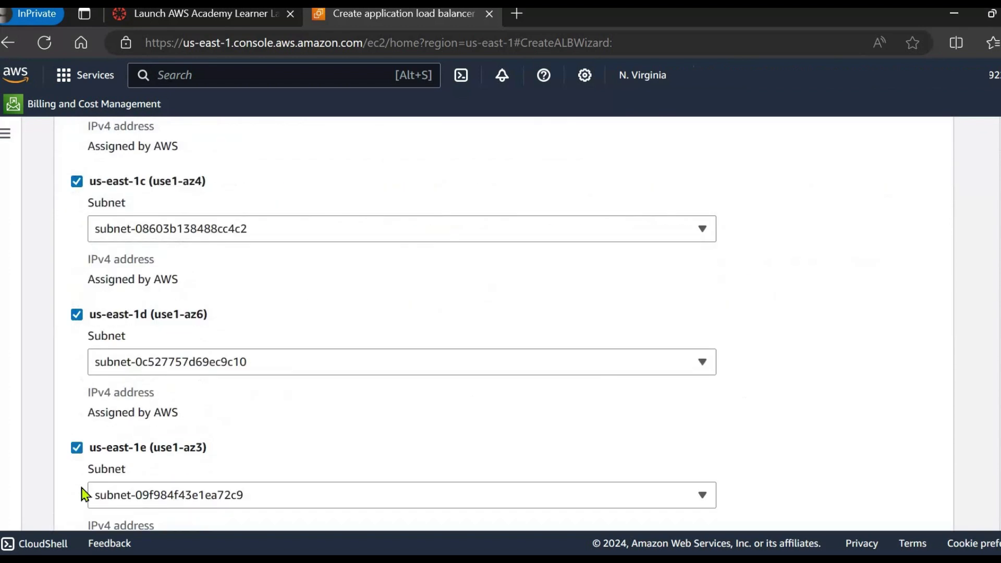
pyautogui.scroll(-3, 78, 469)
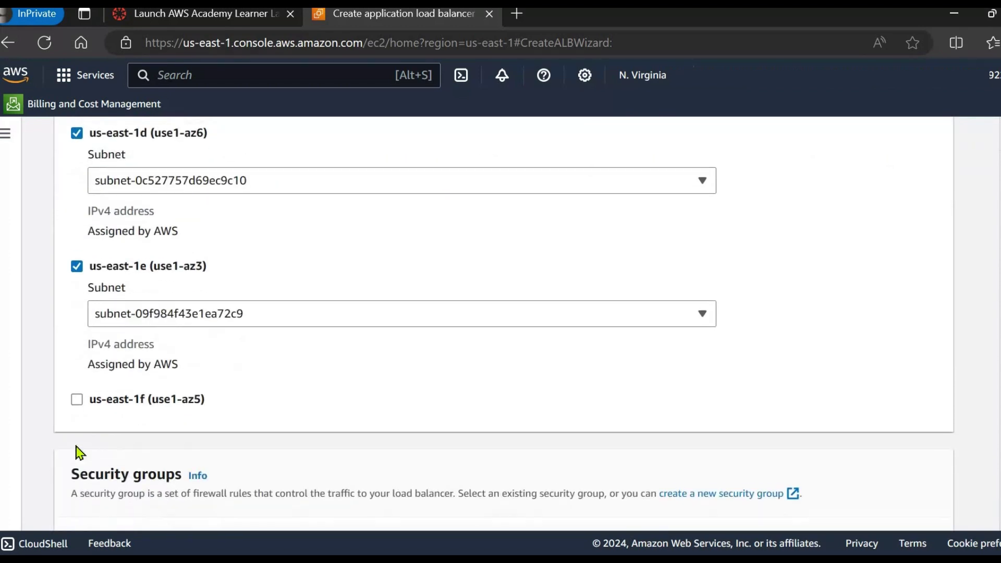
pyautogui.click(77, 395)
pyautogui.scroll(2, 281, 350)
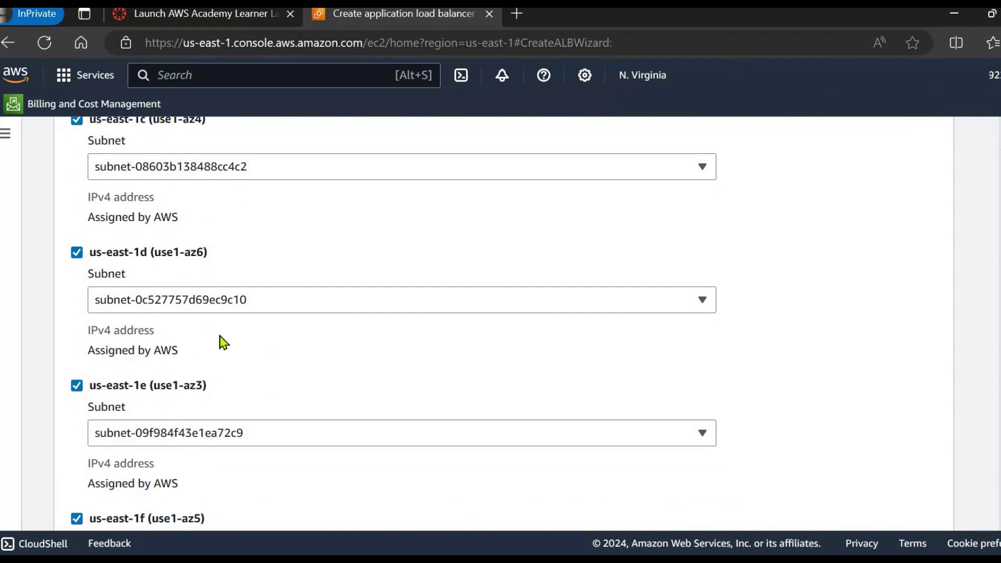
pyautogui.scroll(3, 224, 346)
pyautogui.scroll(-3, 205, 458)
# Step: Add the SG-ALB security group to the load balancer alongside the default group
pyautogui.scroll(-9, 204, 457)
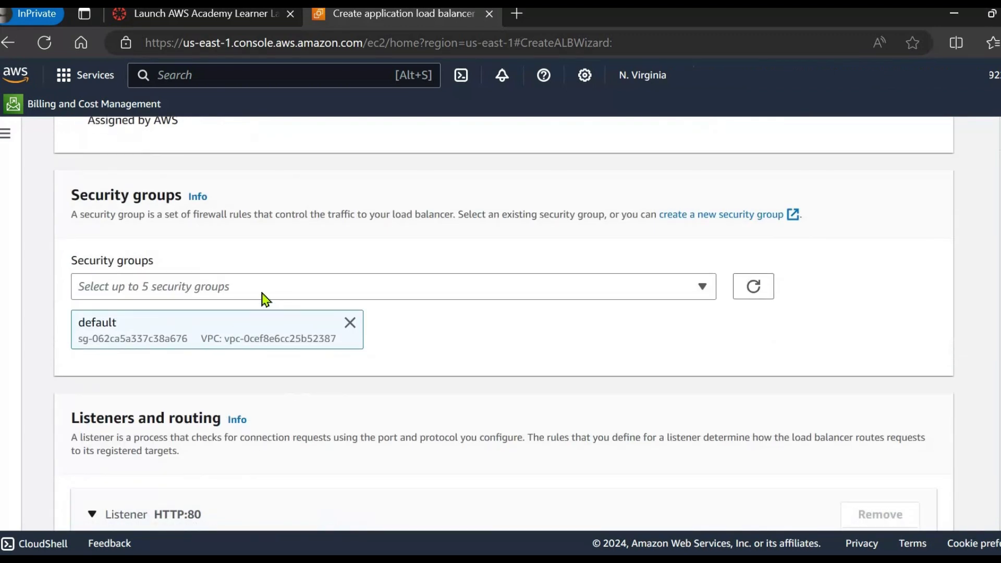
pyautogui.click(257, 295)
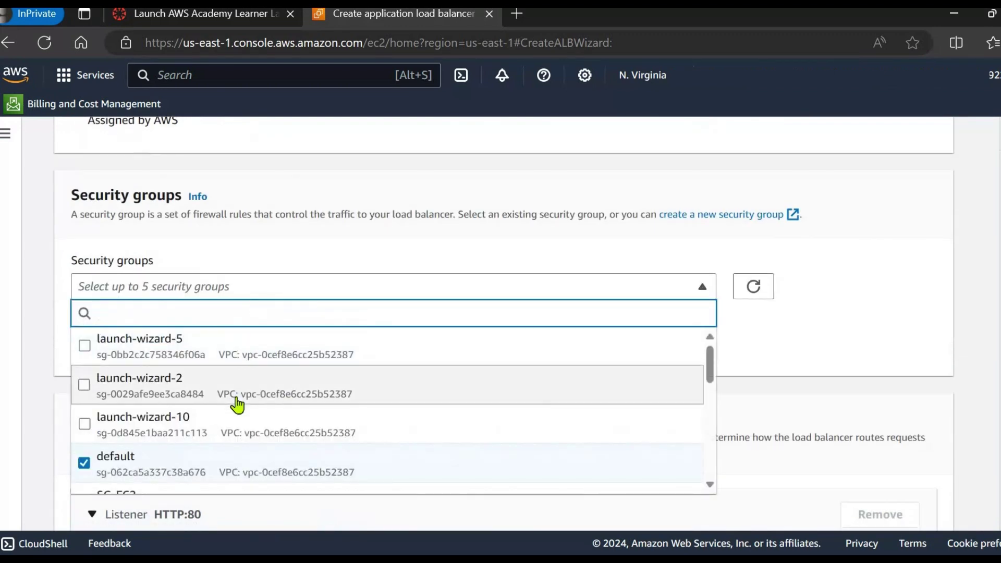
pyautogui.scroll(-2, 237, 401)
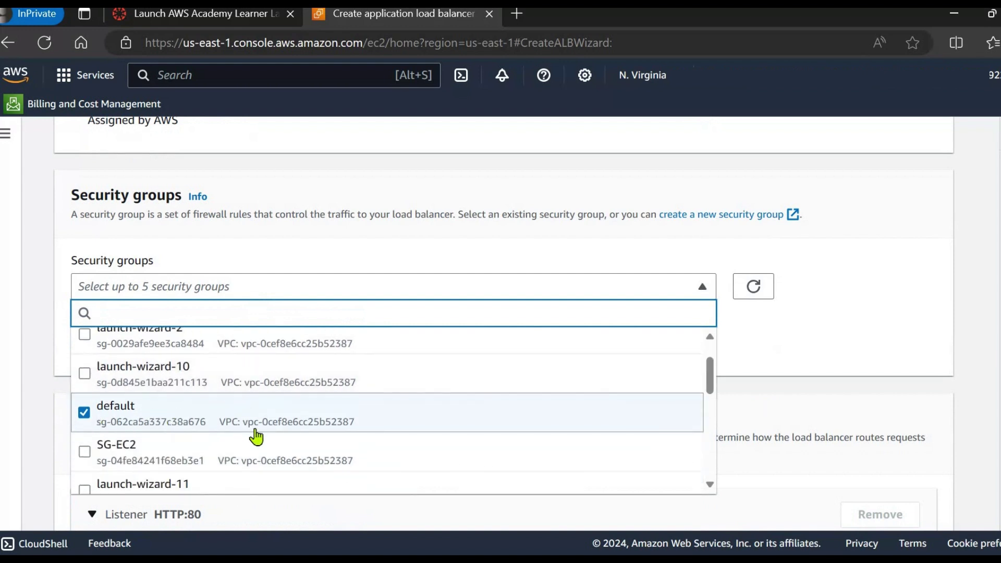
pyautogui.scroll(-5, 231, 432)
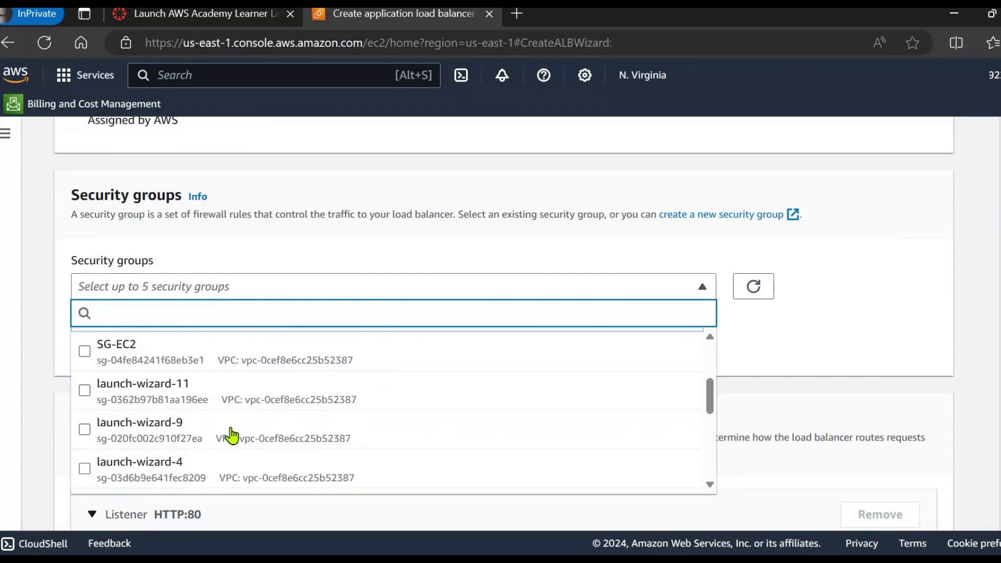
pyautogui.scroll(-1, 157, 451)
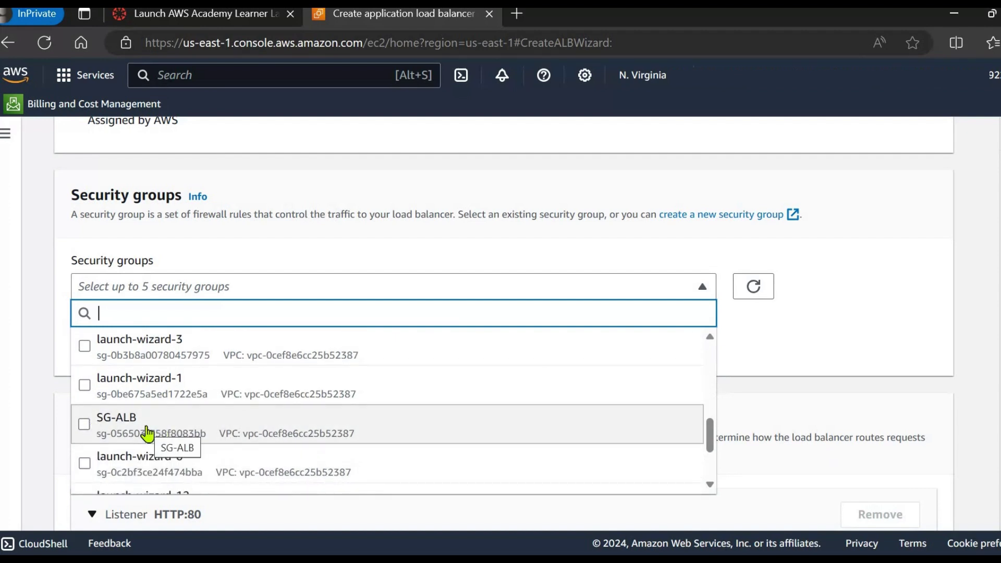
pyautogui.click(147, 433)
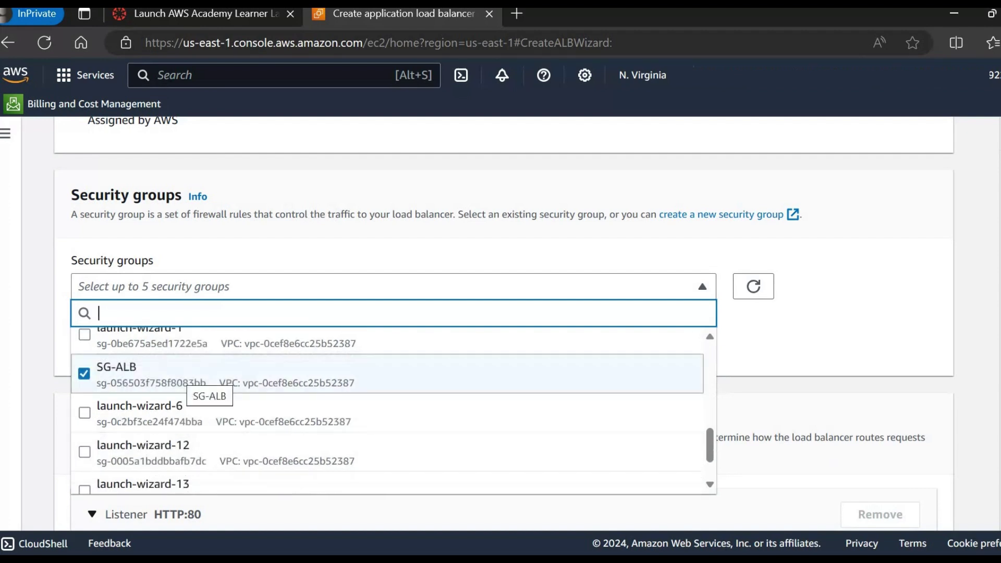
pyautogui.scroll(-2, 181, 382)
pyautogui.click(792, 393)
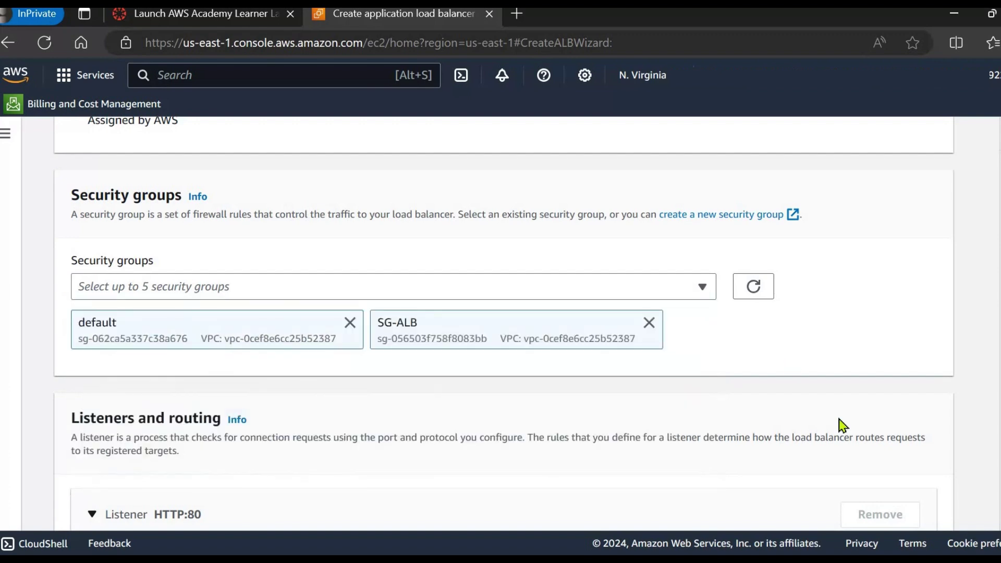
# Step: Set the HTTP:80 listener's default action to forward to the demo-target target group
pyautogui.scroll(-5, 394, 373)
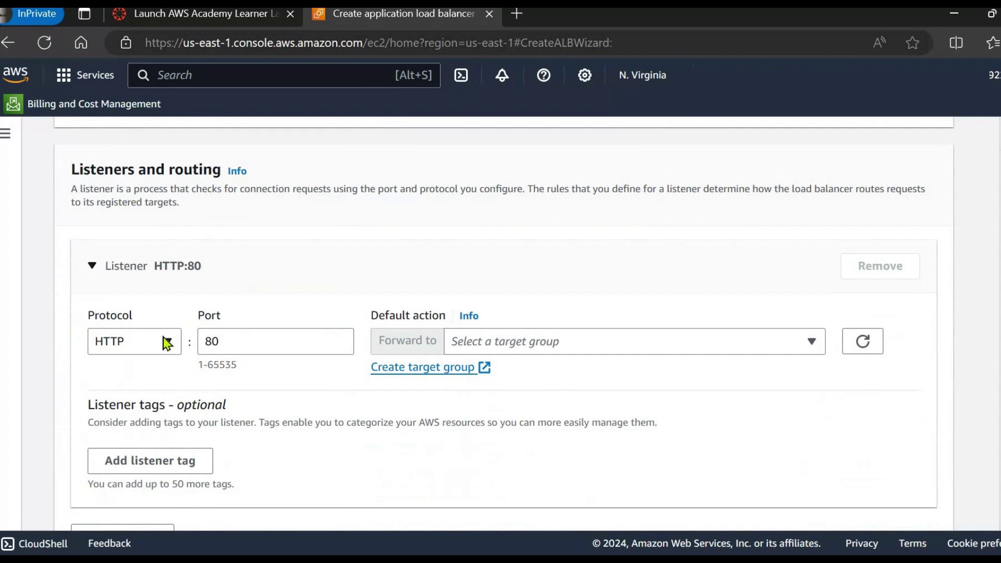
pyautogui.click(526, 345)
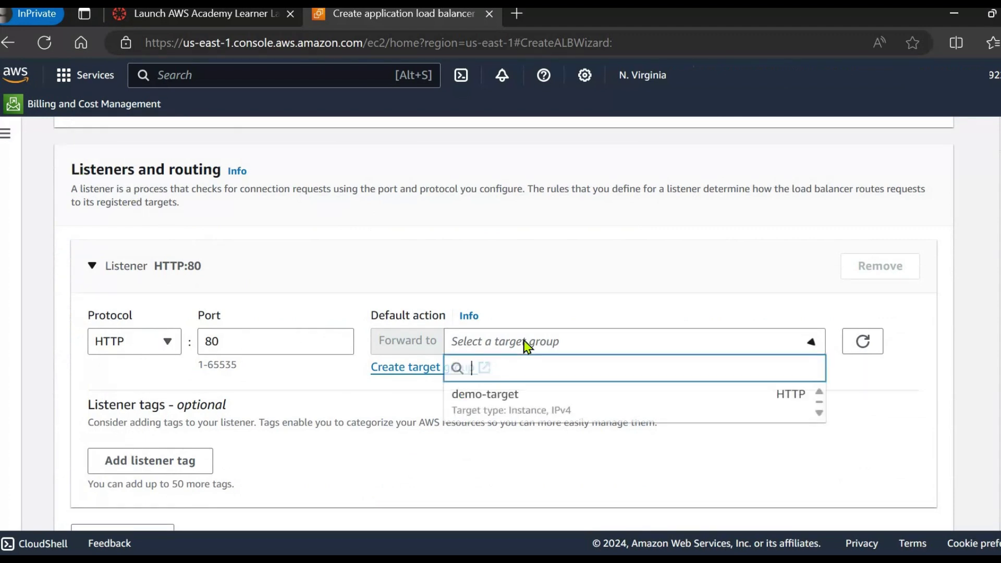
pyautogui.click(511, 413)
pyautogui.scroll(-7, 511, 425)
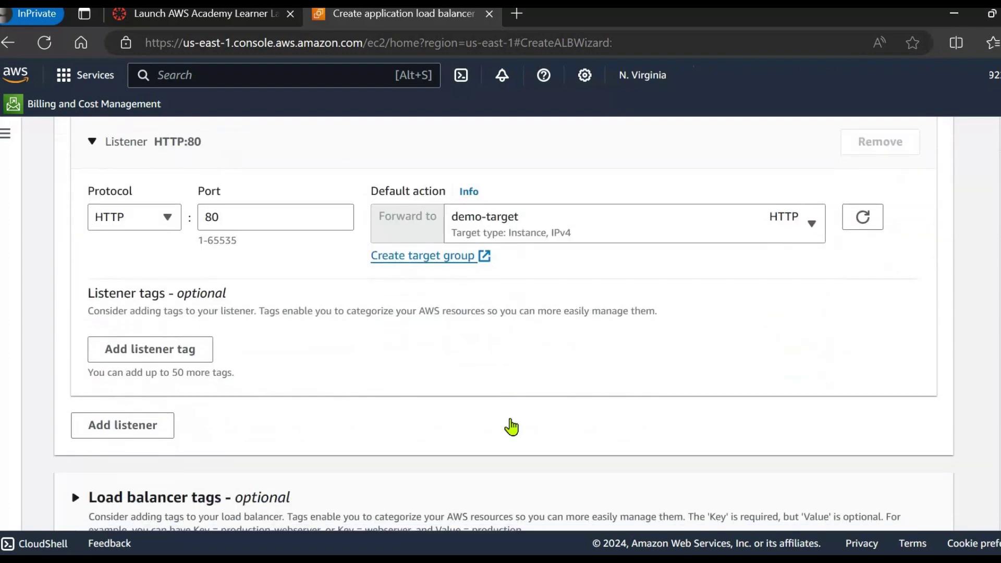
pyautogui.scroll(5, 515, 426)
pyautogui.scroll(-2, 569, 339)
# Step: Review the configuration summary without adding an accelerator, and create the load balancer
pyautogui.scroll(-15, 577, 377)
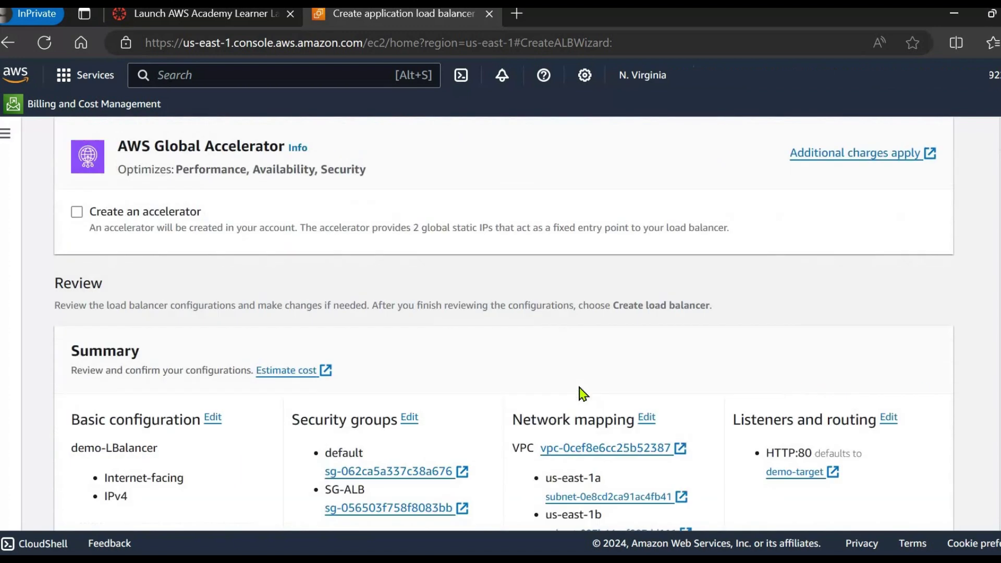
pyautogui.scroll(2, 470, 327)
pyautogui.scroll(-8, 577, 367)
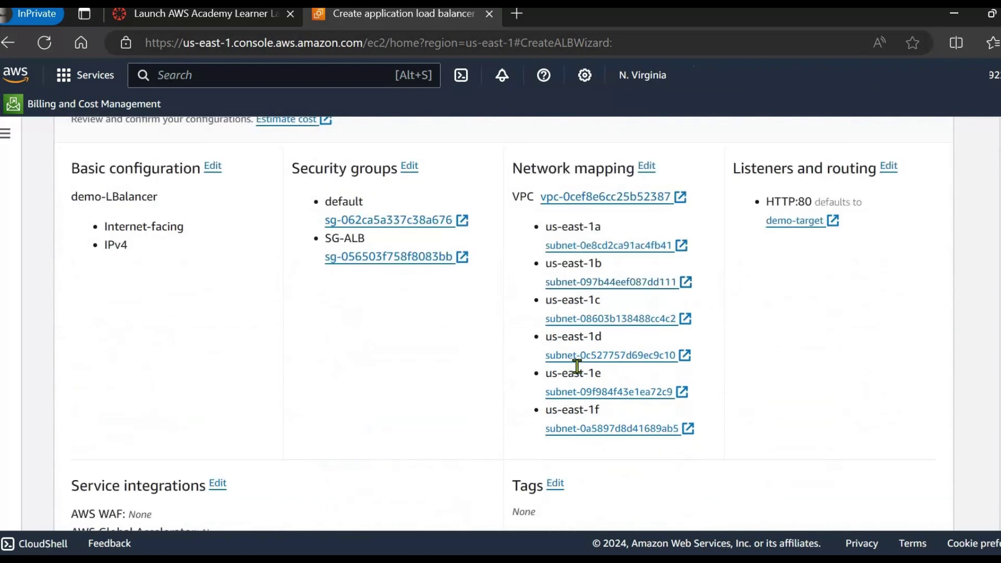
pyautogui.click(820, 505)
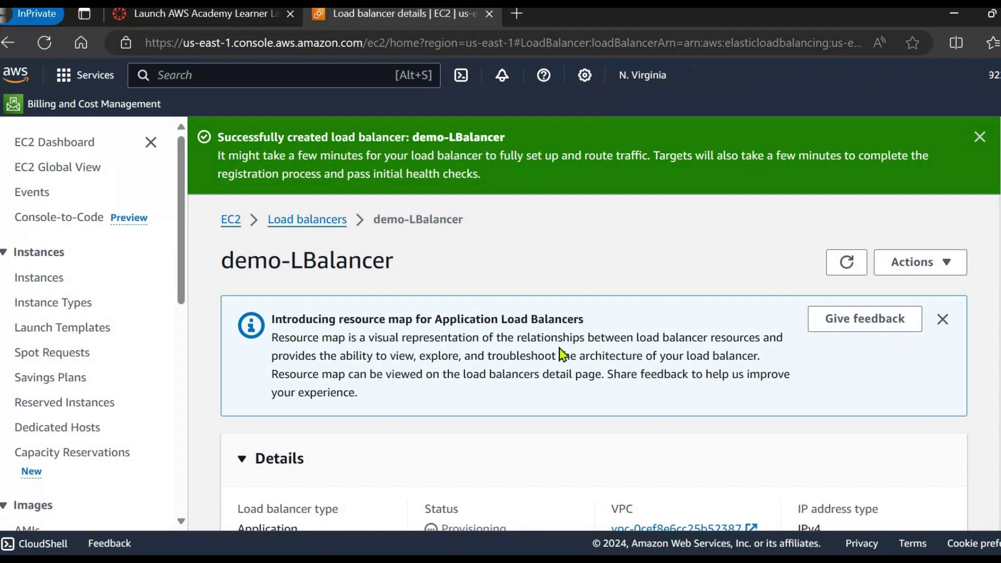
# Step: Return to the load balancers list and refresh it to check demo-LBalancer's state
pyautogui.click(299, 221)
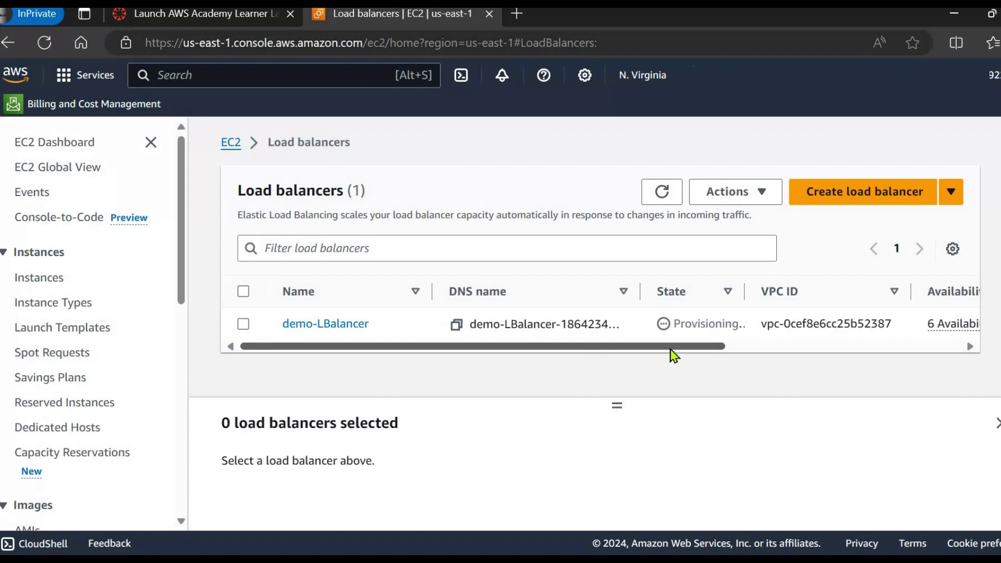
pyautogui.moveTo(667, 347); pyautogui.dragTo(722, 366)
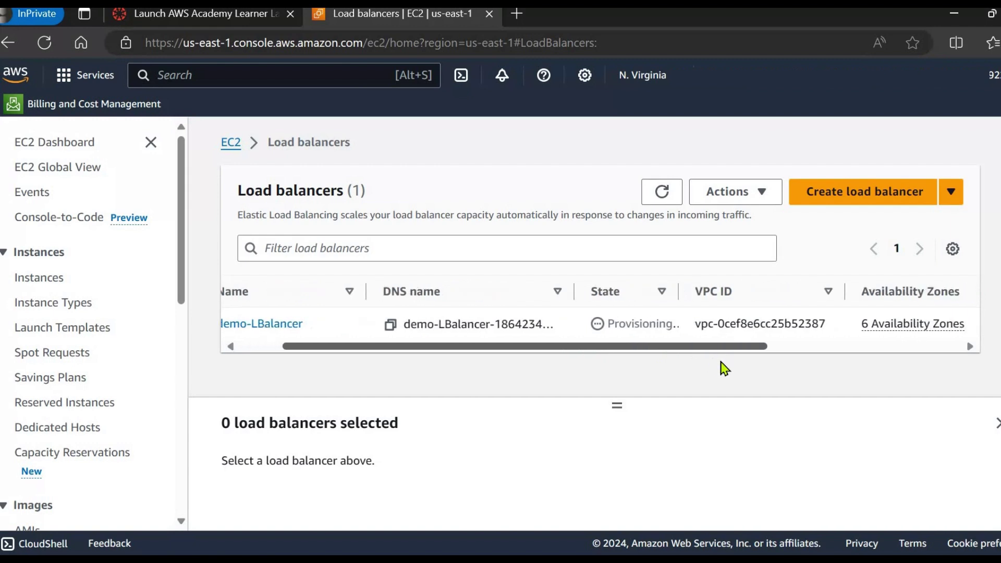
pyautogui.click(671, 198)
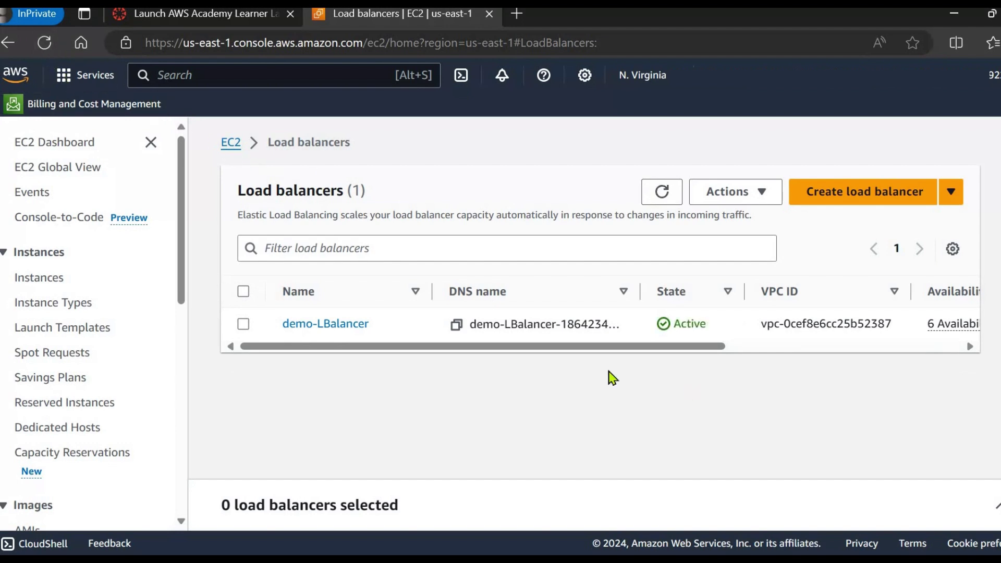
# Step: Select demo-LBalancer, expand its details and copy its DNS name
pyautogui.click(244, 324)
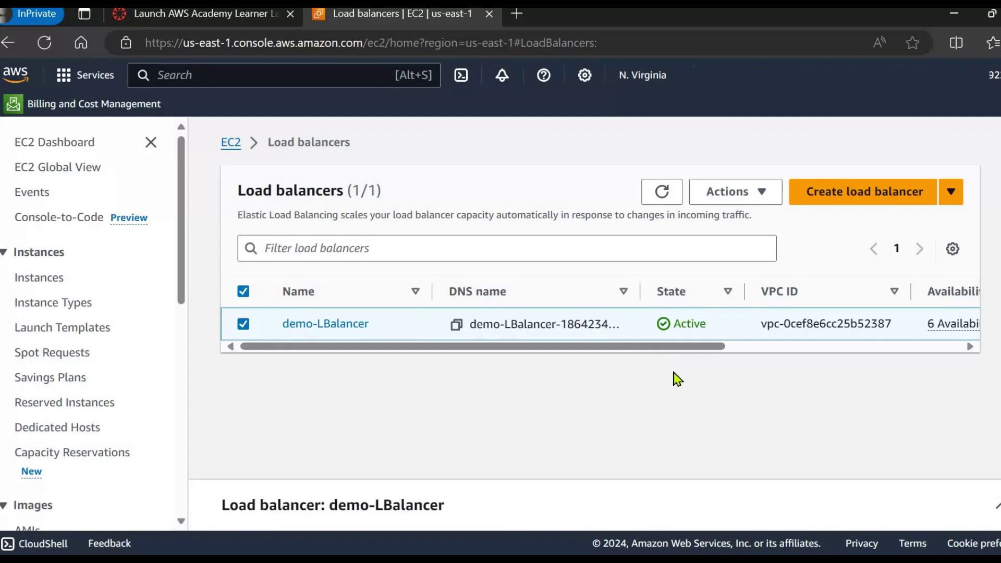
pyautogui.doubleClick(631, 501)
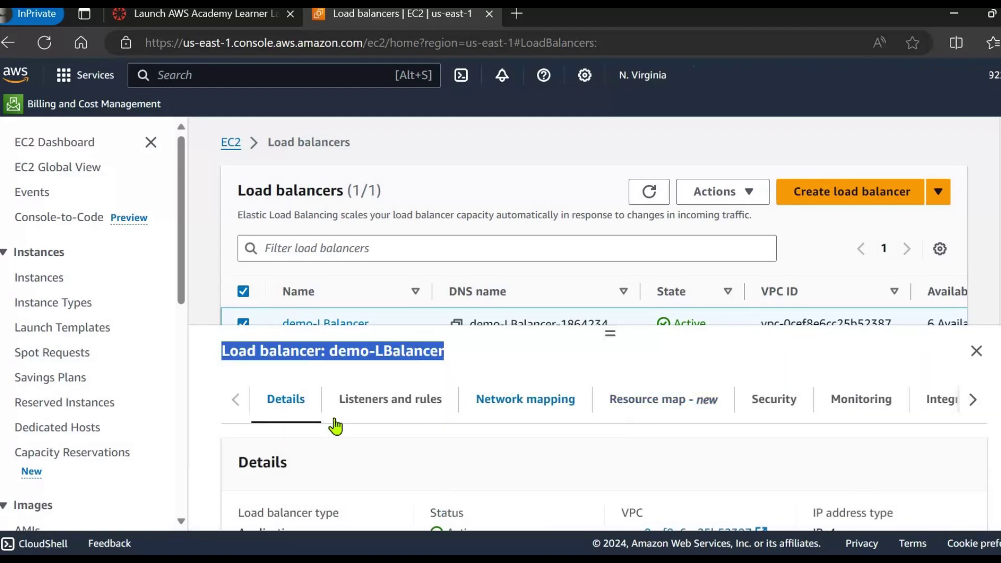
pyautogui.scroll(-3, 396, 469)
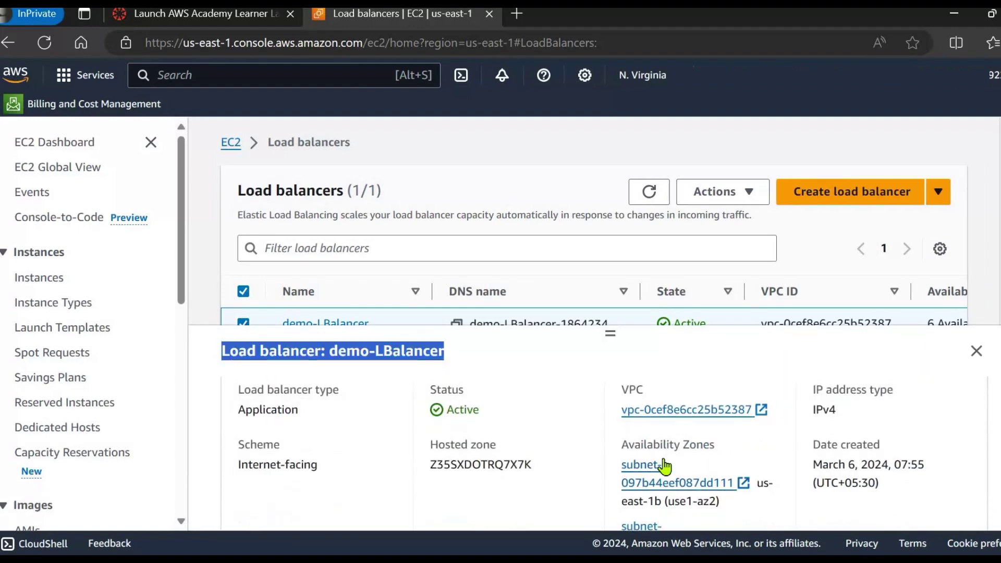
pyautogui.scroll(-1, 594, 485)
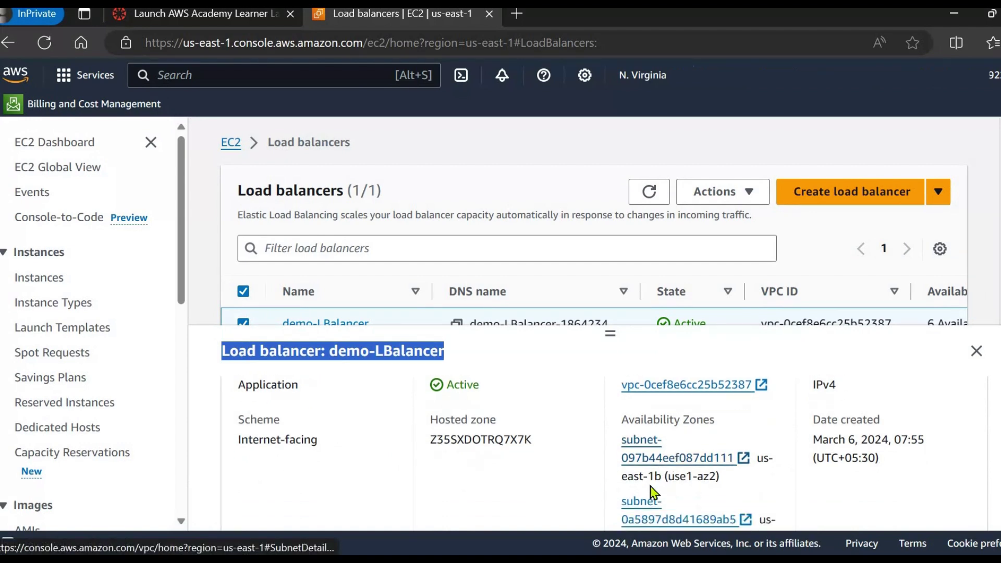
pyautogui.scroll(-6, 583, 498)
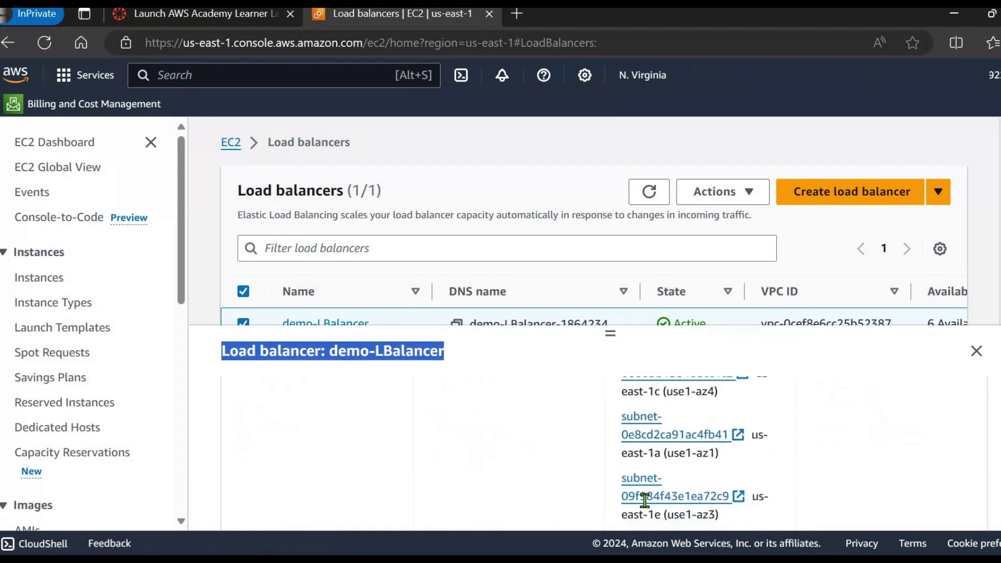
pyautogui.scroll(-3, 522, 487)
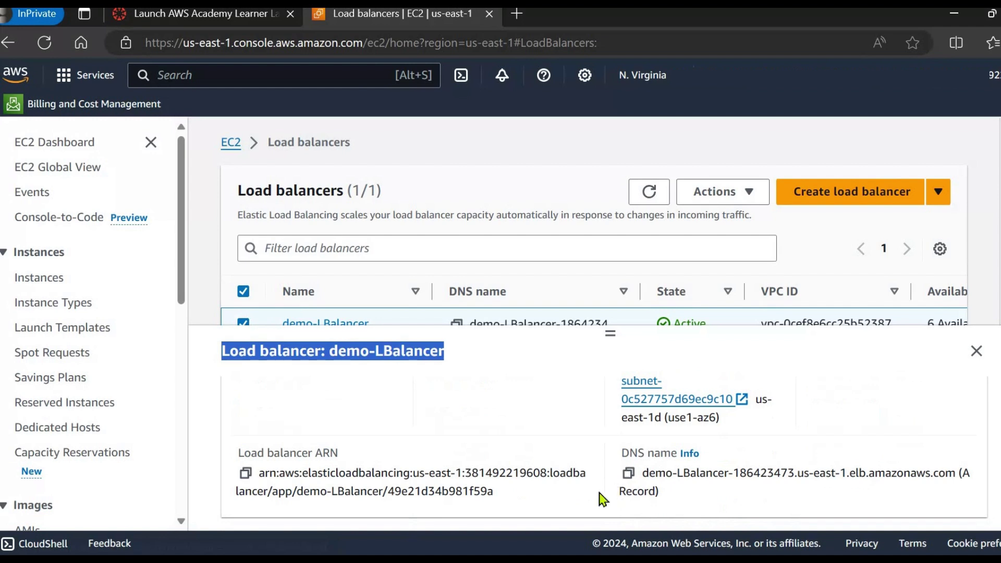
pyautogui.click(517, 424)
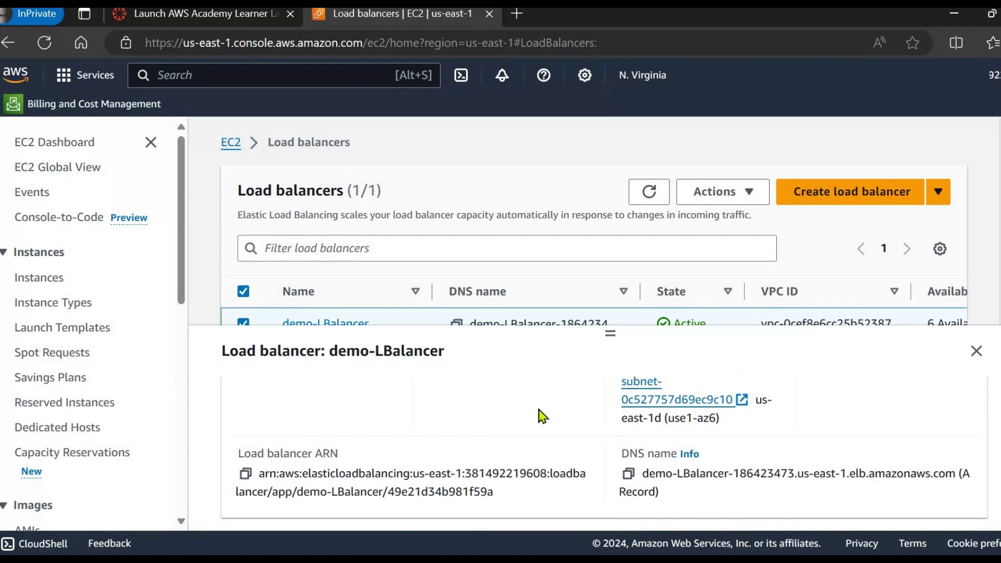
pyautogui.click(628, 474)
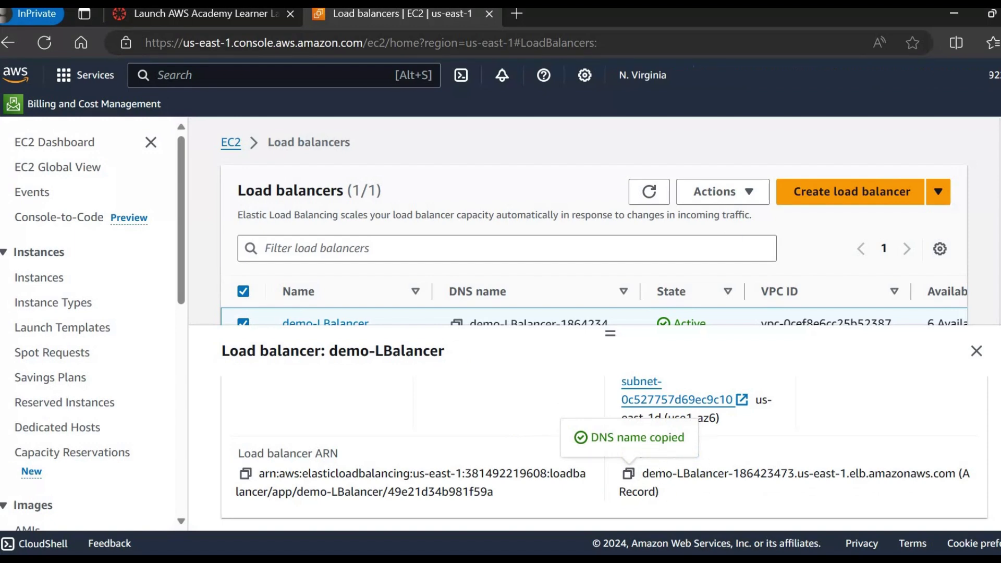
# Step: Load the copied load balancer DNS name in a new browser tab
pyautogui.click(515, 14)
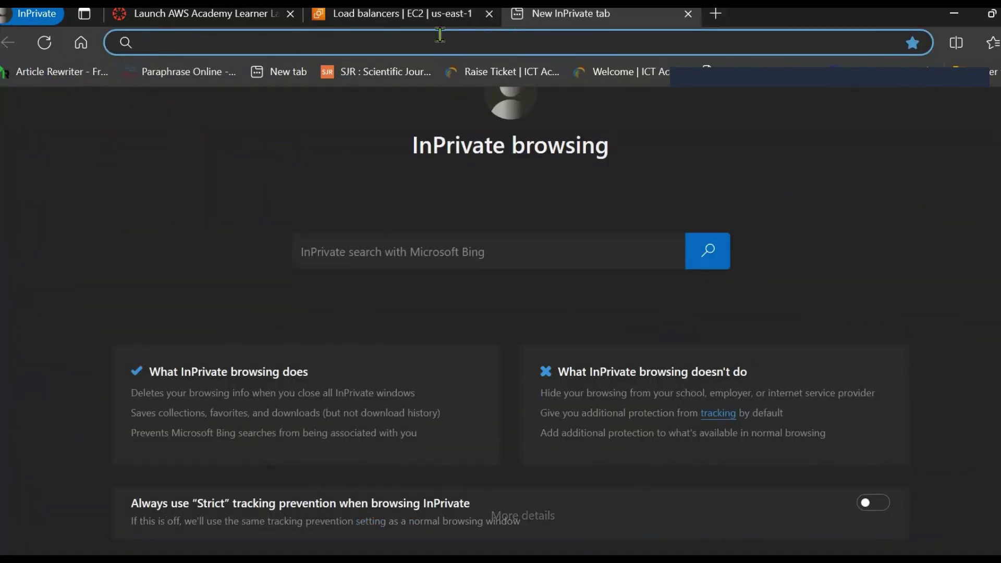
pyautogui.hotkey('ctrl', 'v')
pyautogui.press('Return')
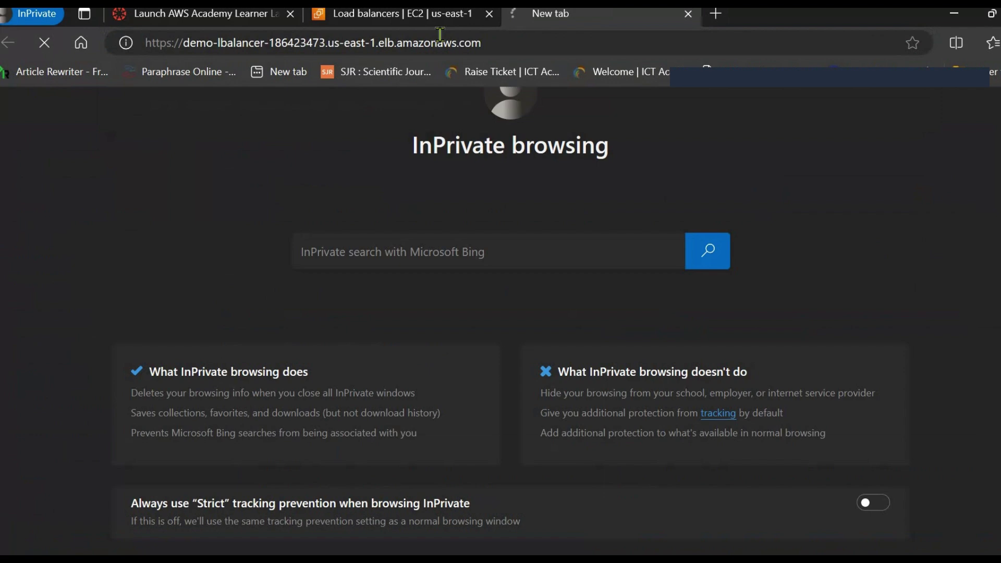